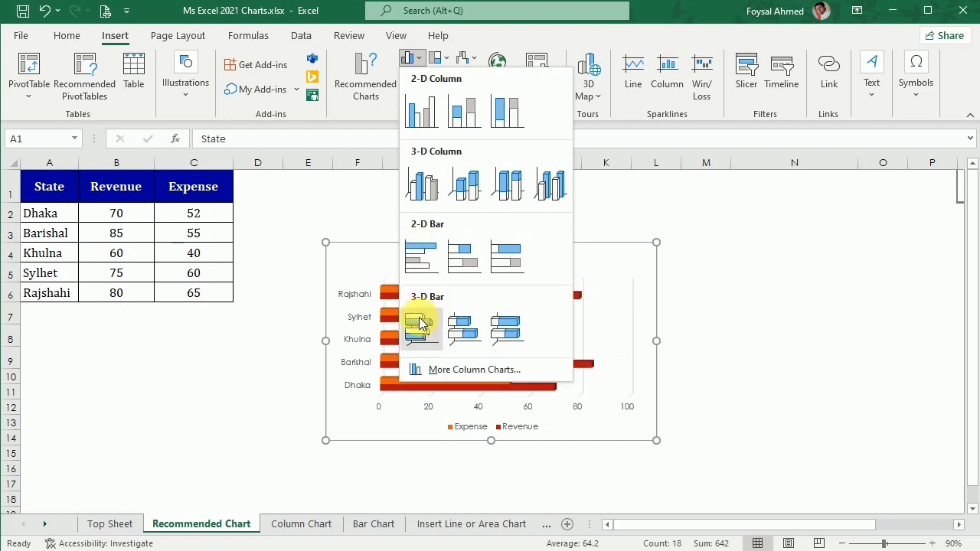
left_click(317, 219)
left_click(410, 74)
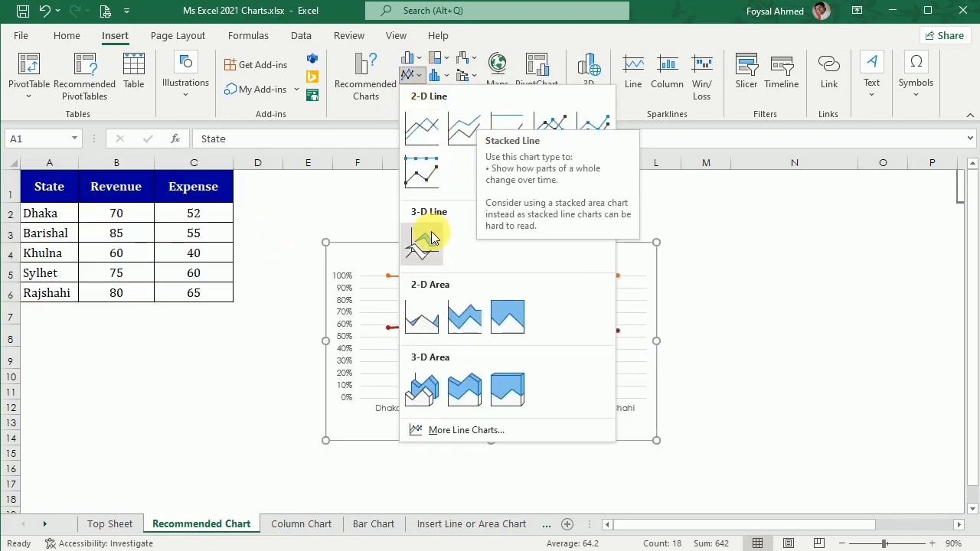
left_click(335, 195)
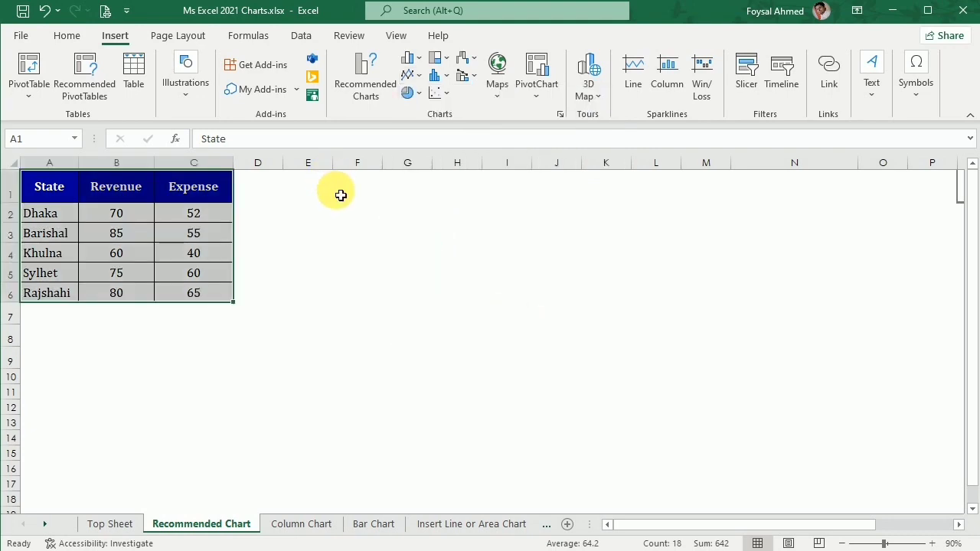
Preview several recommended charts for the State, Revenue and Expense data and insert the Clustered Column chart
left_click(366, 90)
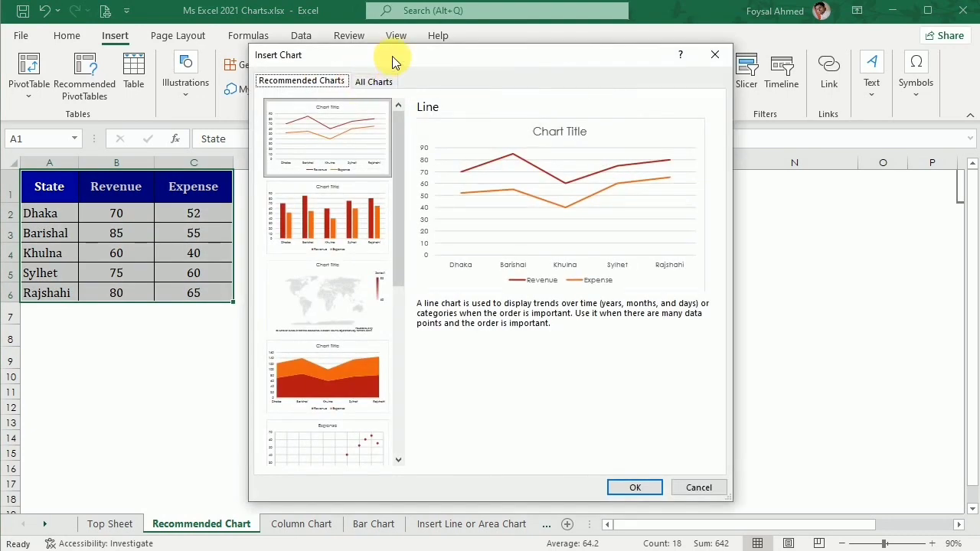
left_click_drag(402, 56, 439, 51)
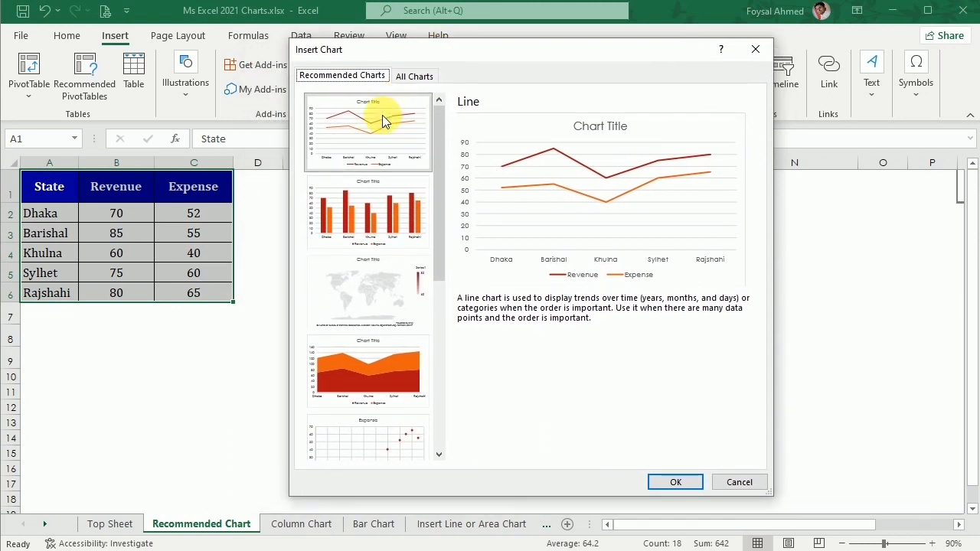
left_click(369, 211)
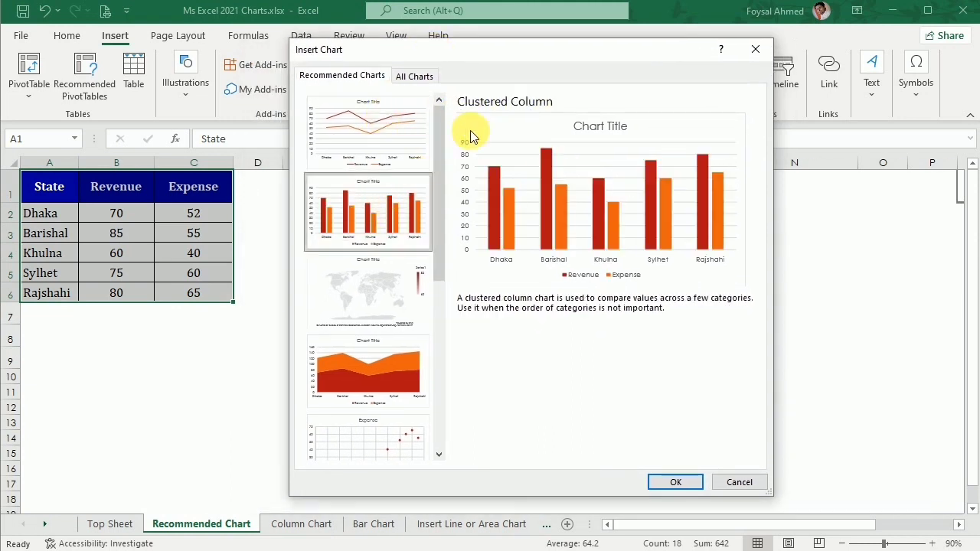
left_click(345, 349)
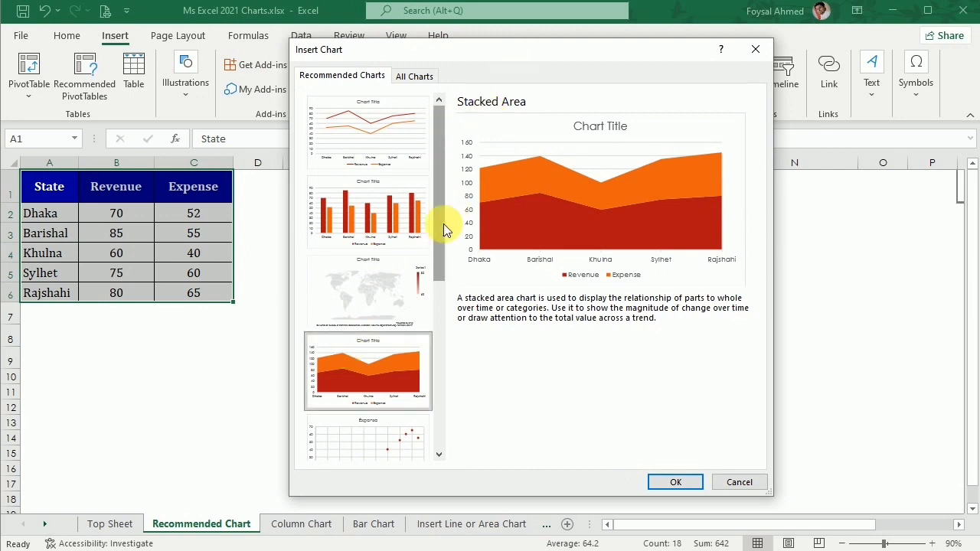
left_click_drag(443, 223, 434, 326)
left_click(387, 321)
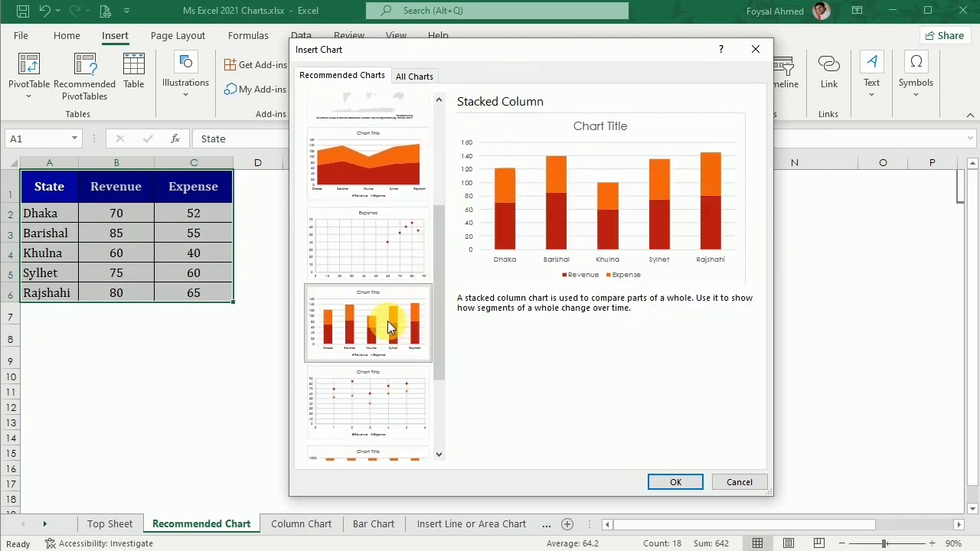
left_click_drag(439, 262, 445, 169)
left_click(390, 341)
left_click(362, 217)
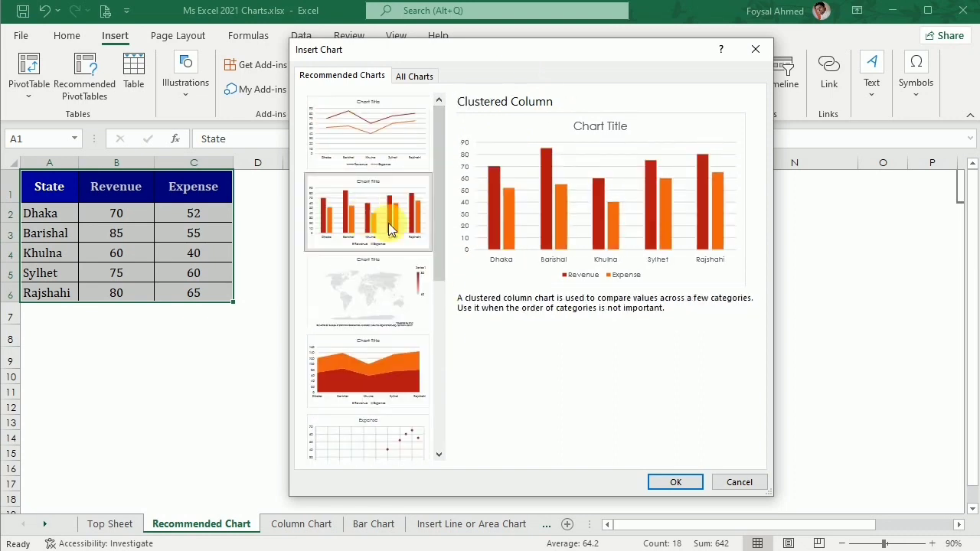
left_click(674, 482)
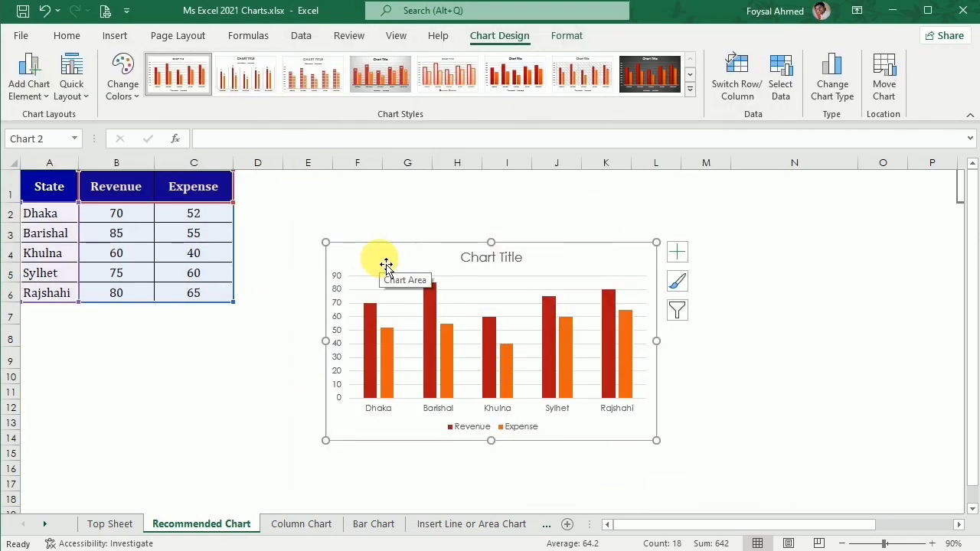
Move the column chart up beside the data table and enlarge it to reach about column L and row 15
left_click_drag(386, 265, 322, 211)
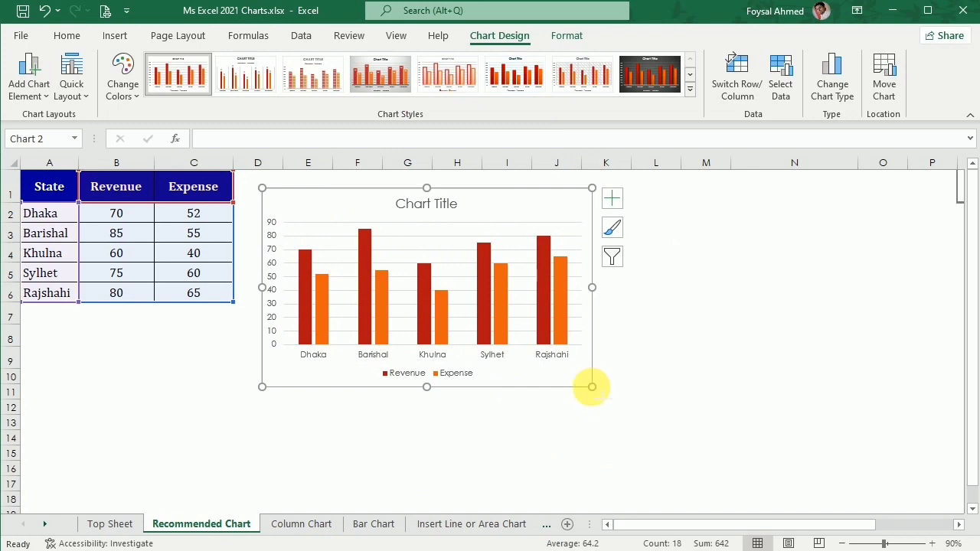
left_click_drag(592, 387, 650, 461)
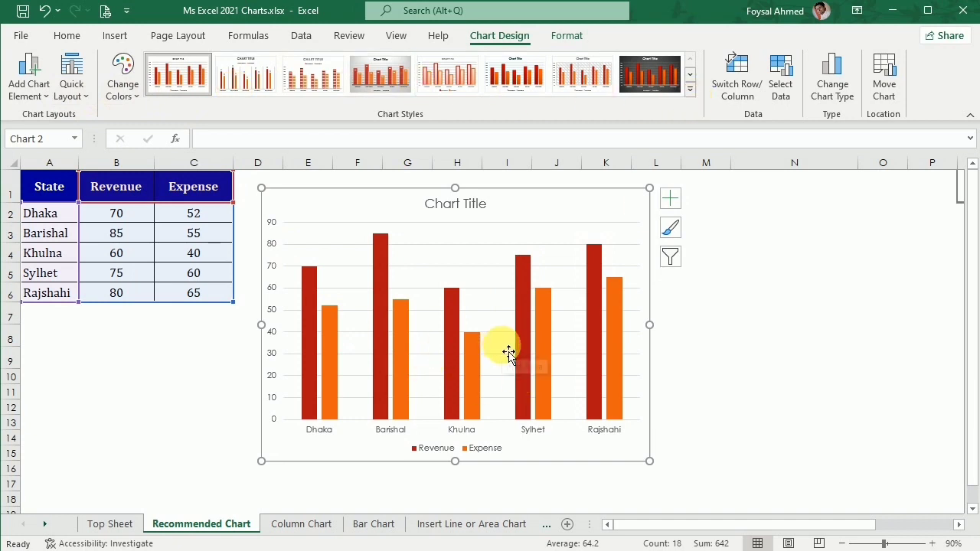
Hide and restore the chart's axes, first both together, then the primary horizontal and the primary vertical axis individually
left_click(671, 204)
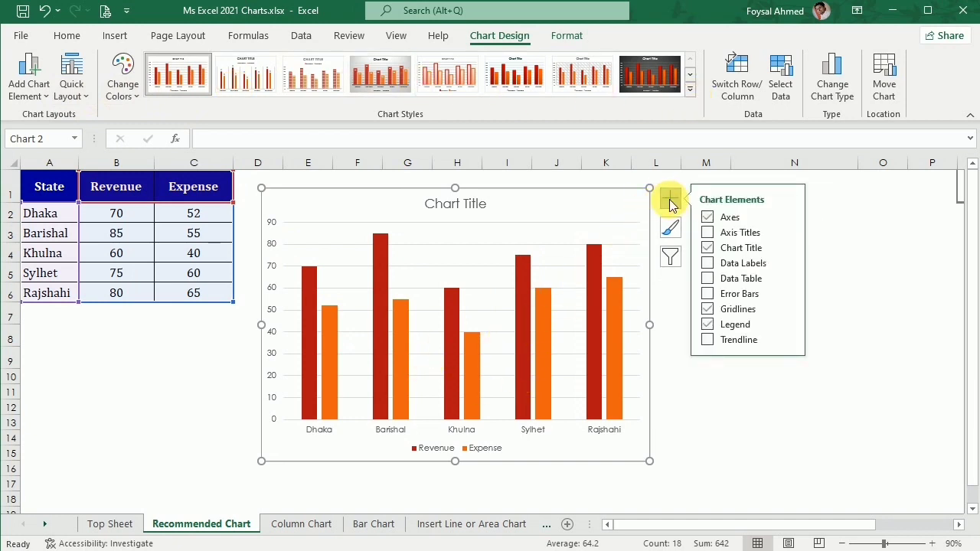
left_click(708, 218)
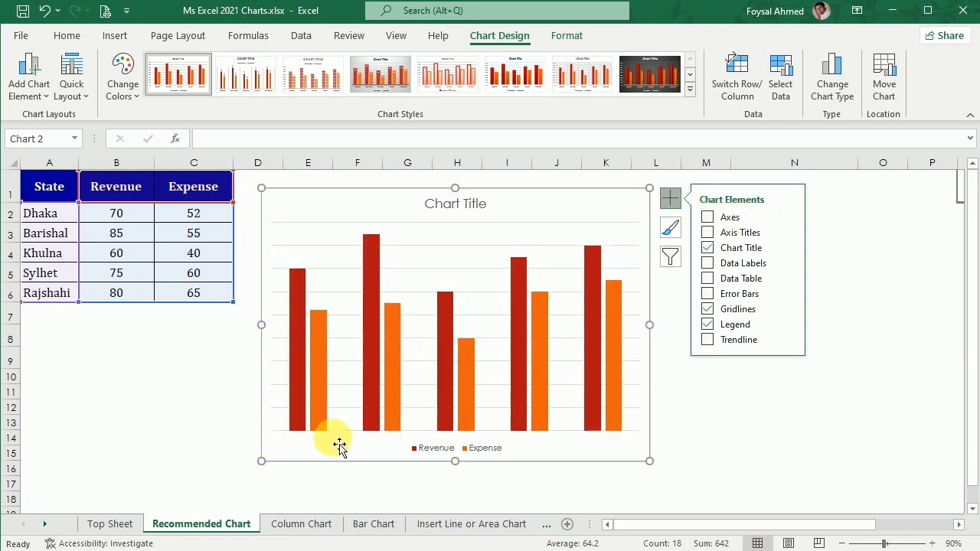
left_click(707, 218)
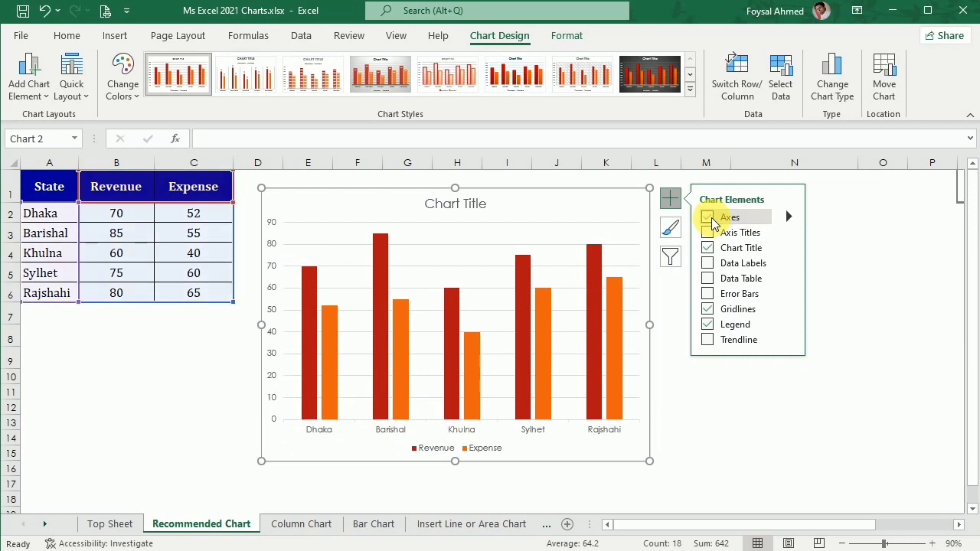
left_click(789, 216)
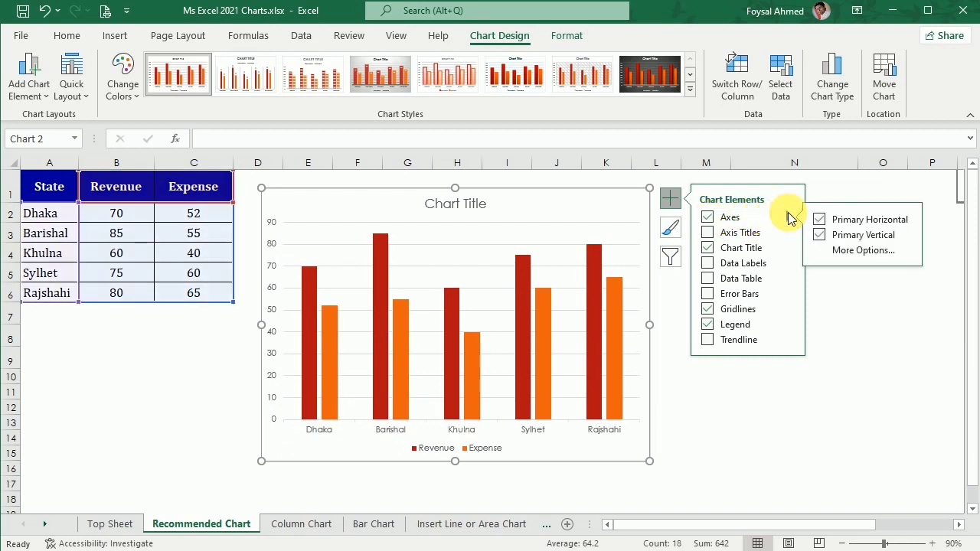
left_click(818, 219)
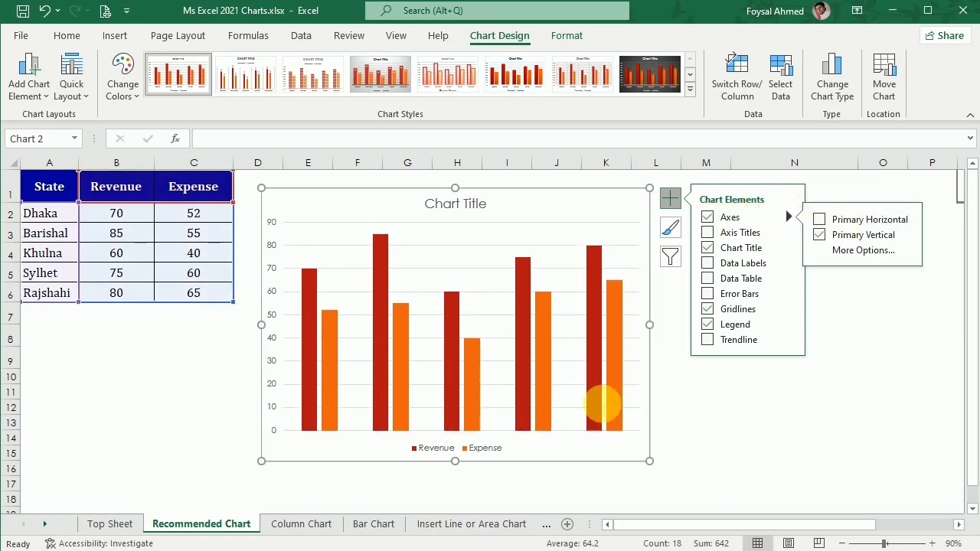
left_click(819, 220)
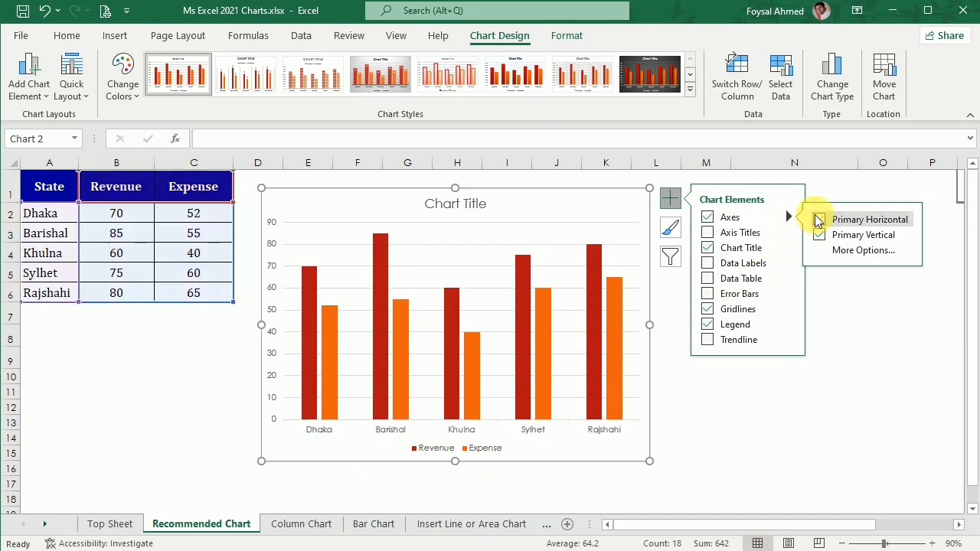
left_click(819, 234)
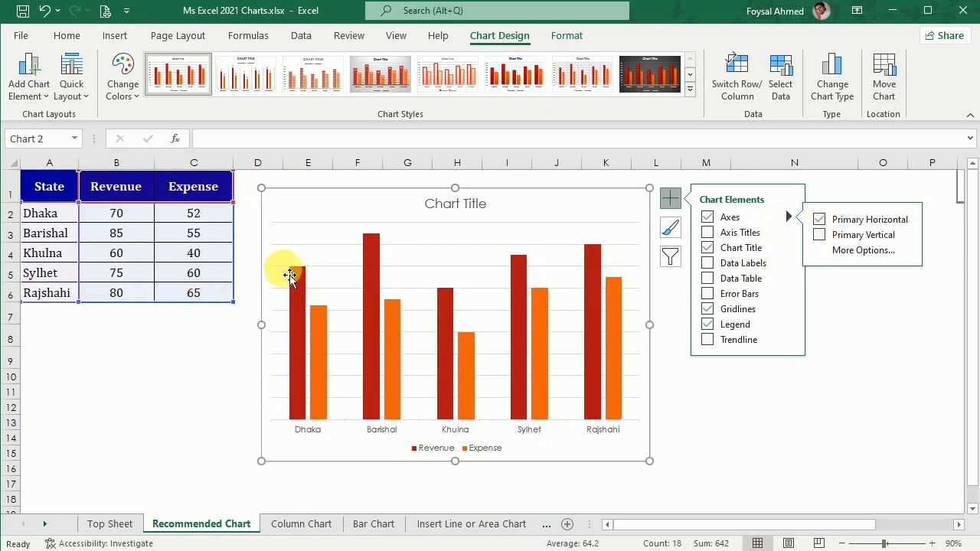
left_click(818, 235)
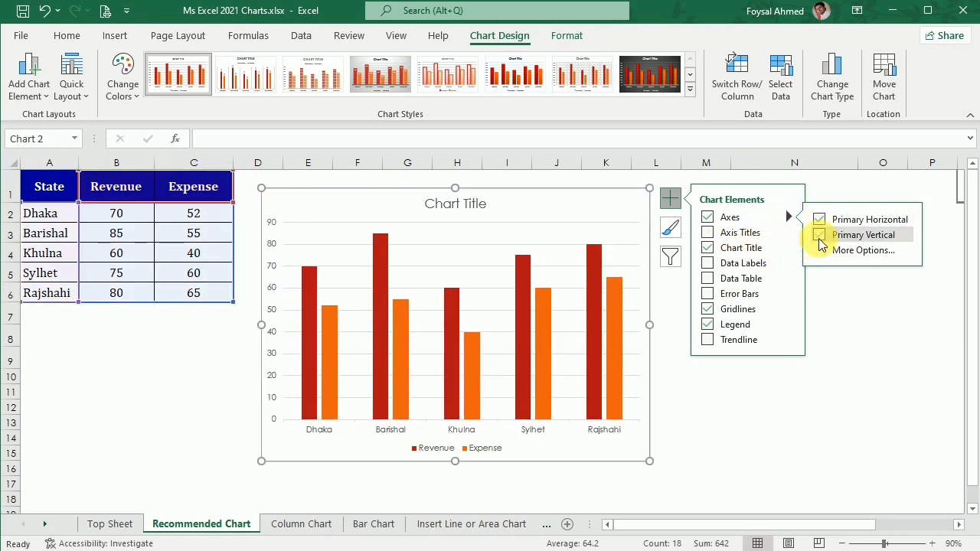
left_click(29, 95)
mouse_move(46, 117)
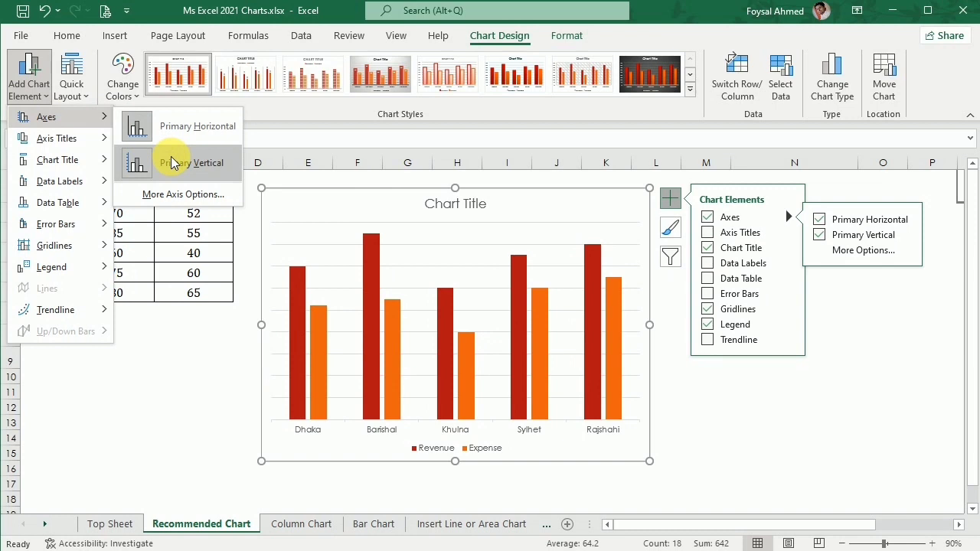
left_click(177, 410)
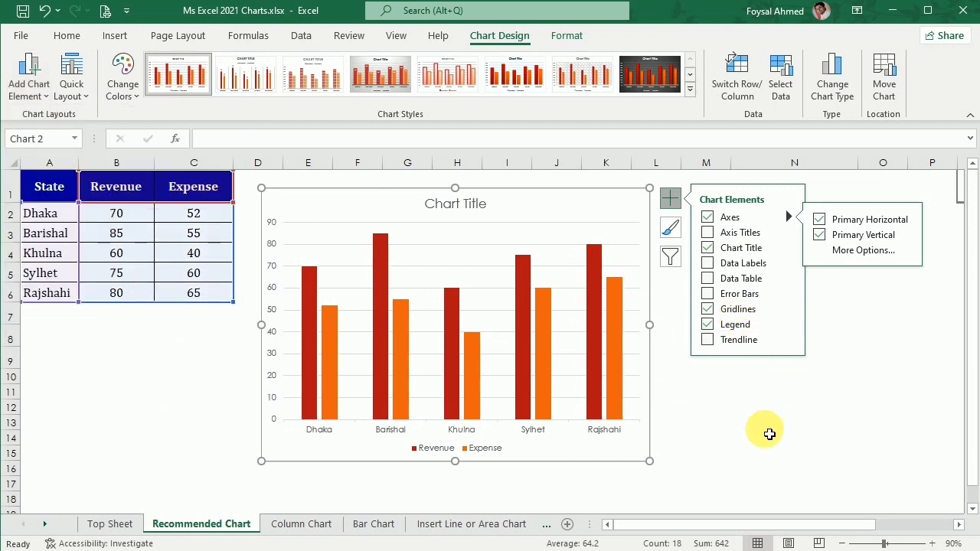
Preview the axis titles, and switch the chart's primary horizontal axis off and back on
left_click(707, 232)
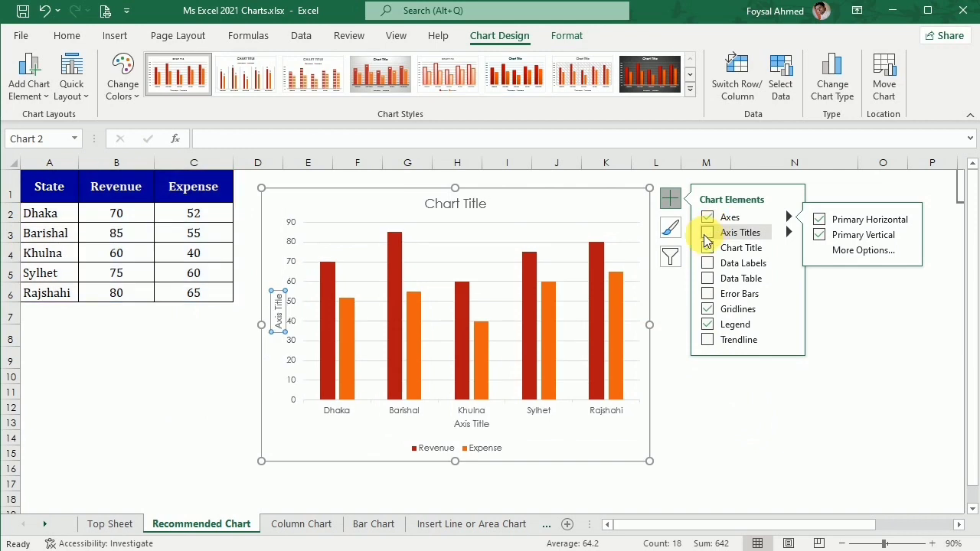
left_click(744, 232)
left_click(821, 220)
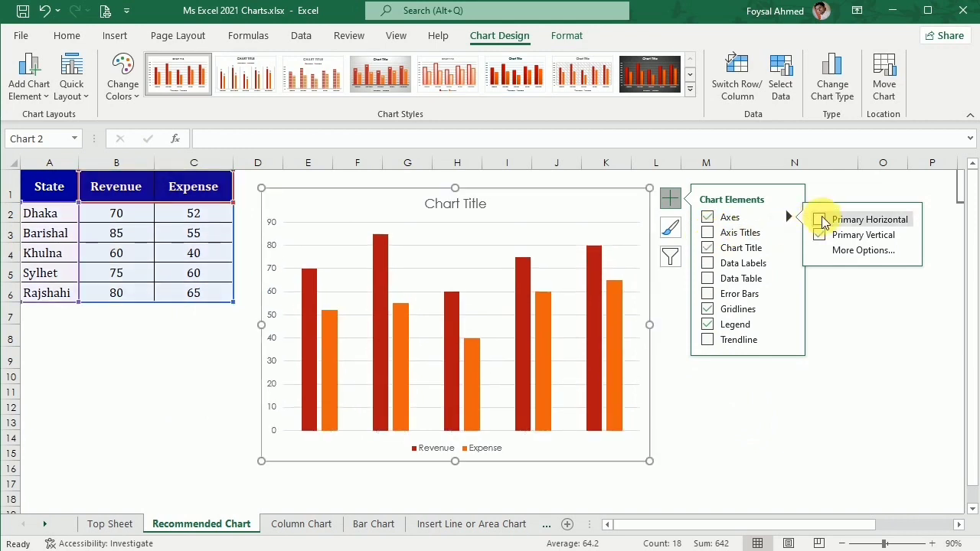
left_click(820, 219)
left_click(820, 220)
left_click(823, 220)
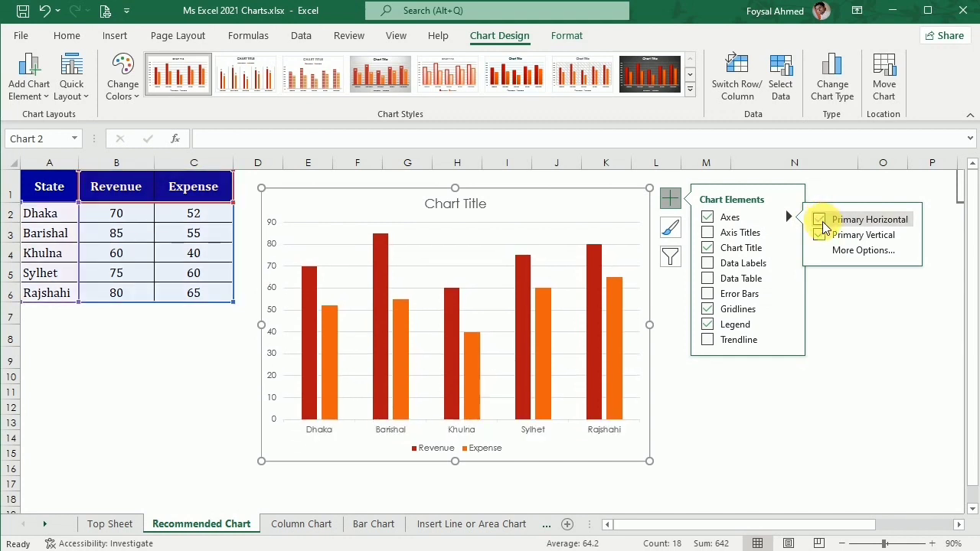
Add both the primary horizontal and primary vertical axis titles to the column chart
left_click(785, 232)
left_click(772, 233)
left_click(775, 234)
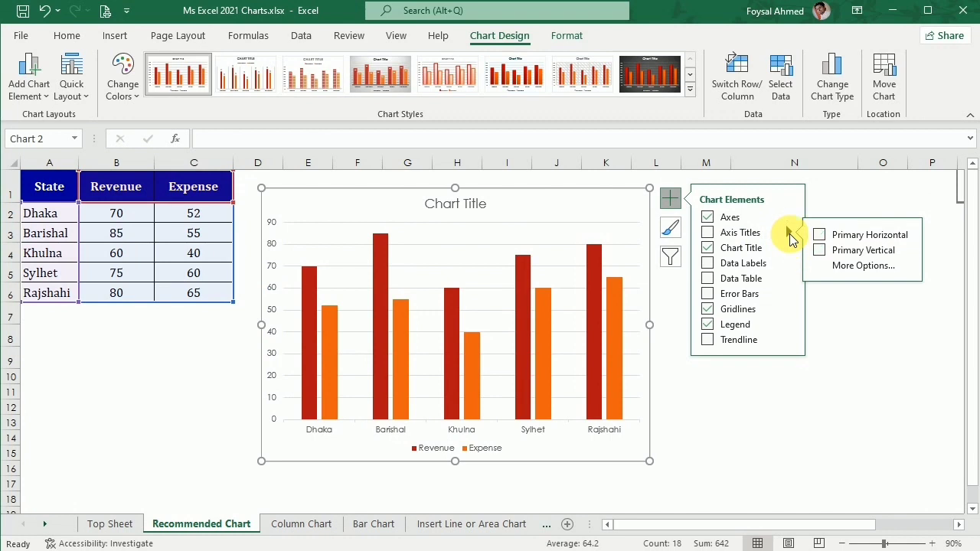
left_click(820, 237)
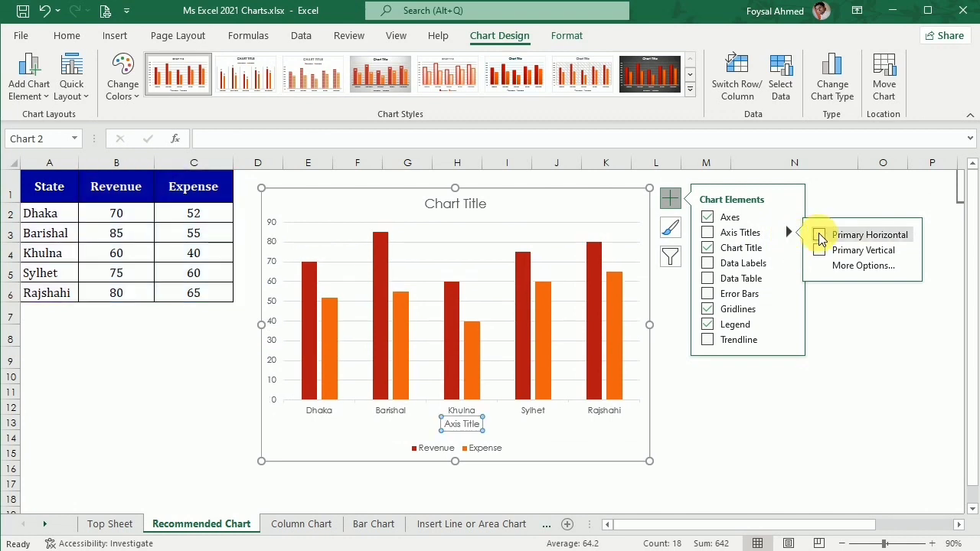
left_click(820, 236)
left_click(818, 251)
left_click(746, 235)
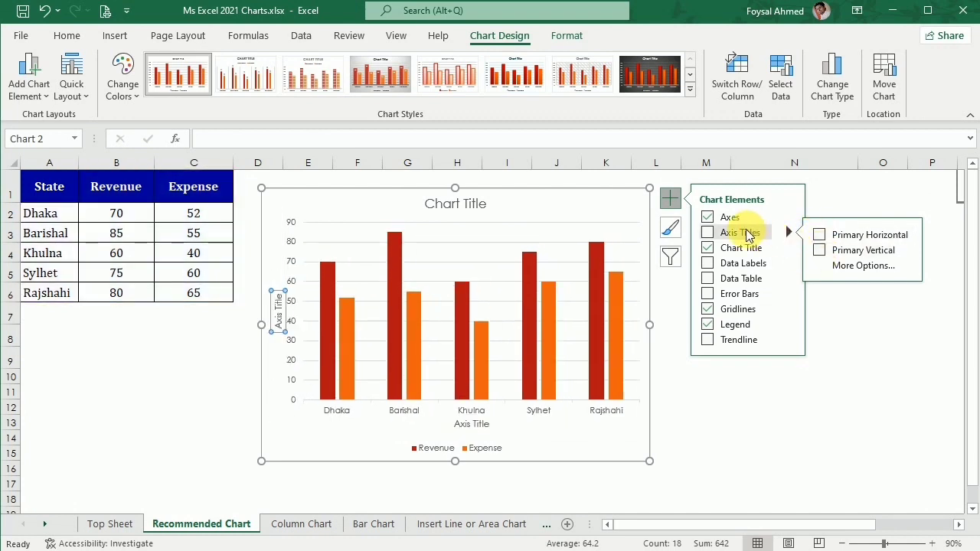
Rename the vertical axis title as Range and the horizontal axis title as State/Division
left_click(280, 320)
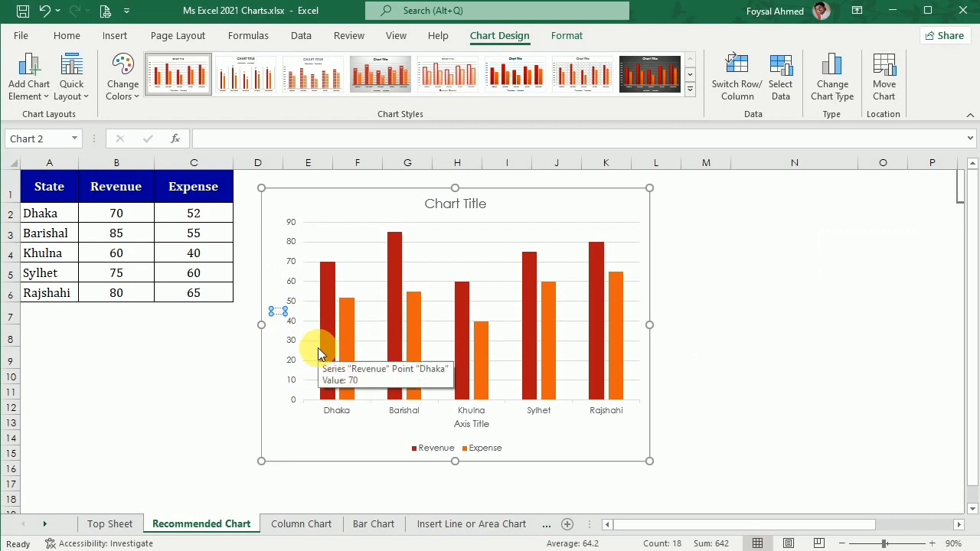
type("Range")
left_click(482, 425)
left_click_drag(492, 426, 448, 431)
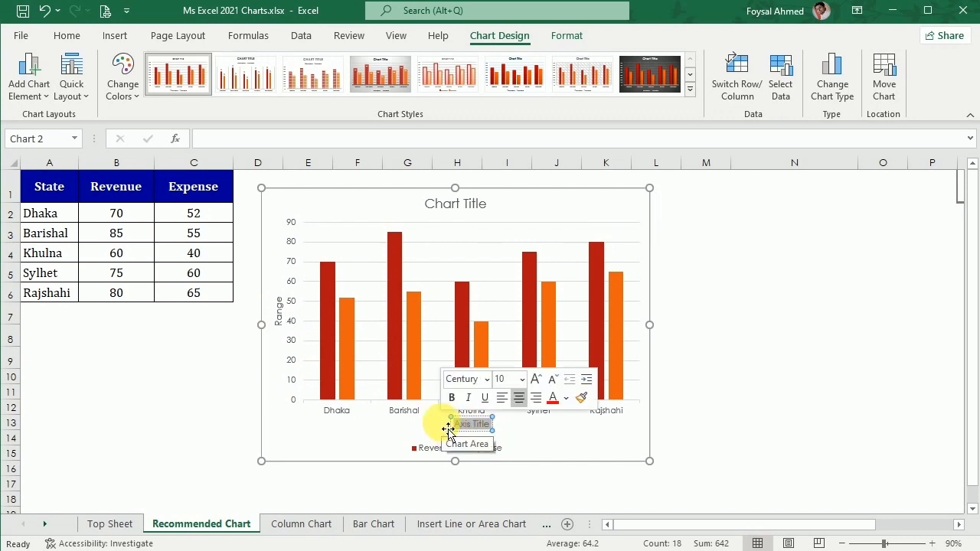
type("State")
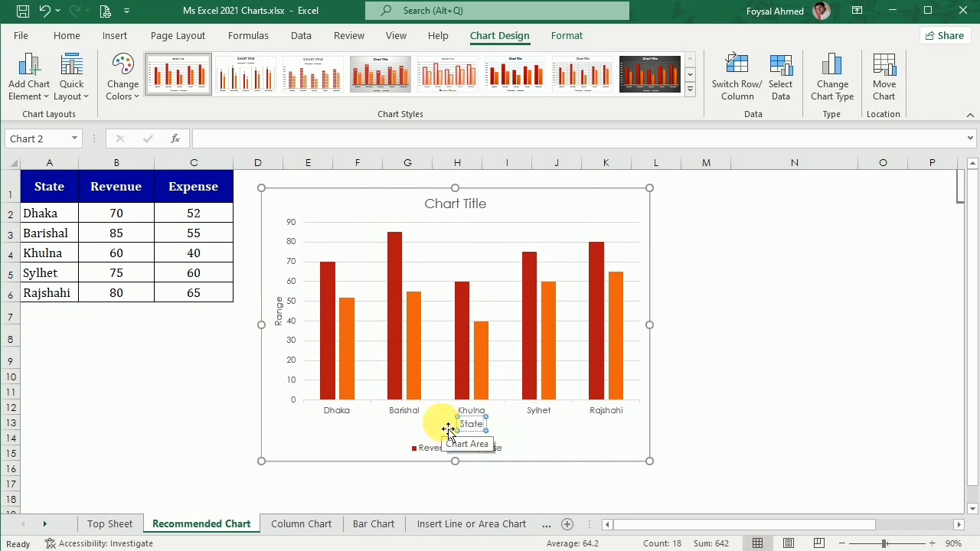
type("/Divis")
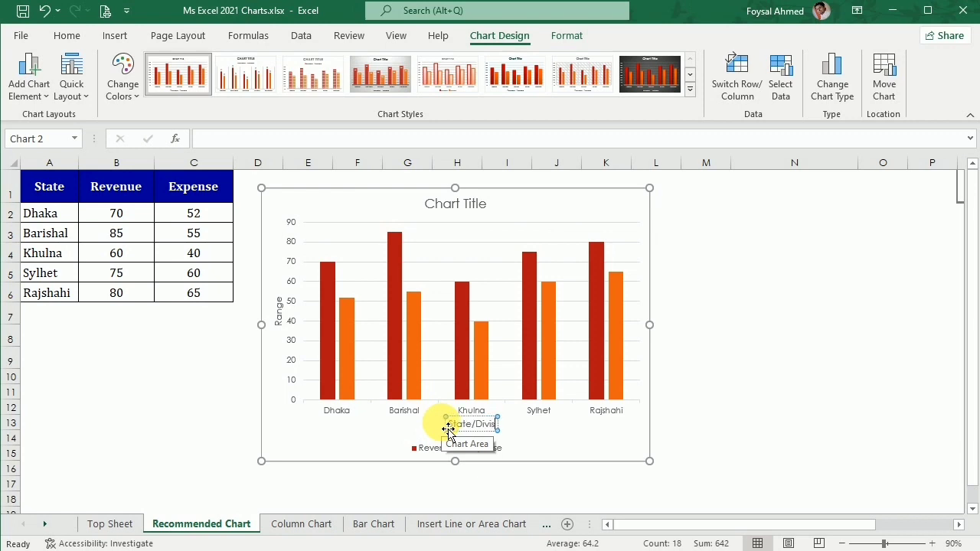
type("ion")
left_click(370, 450)
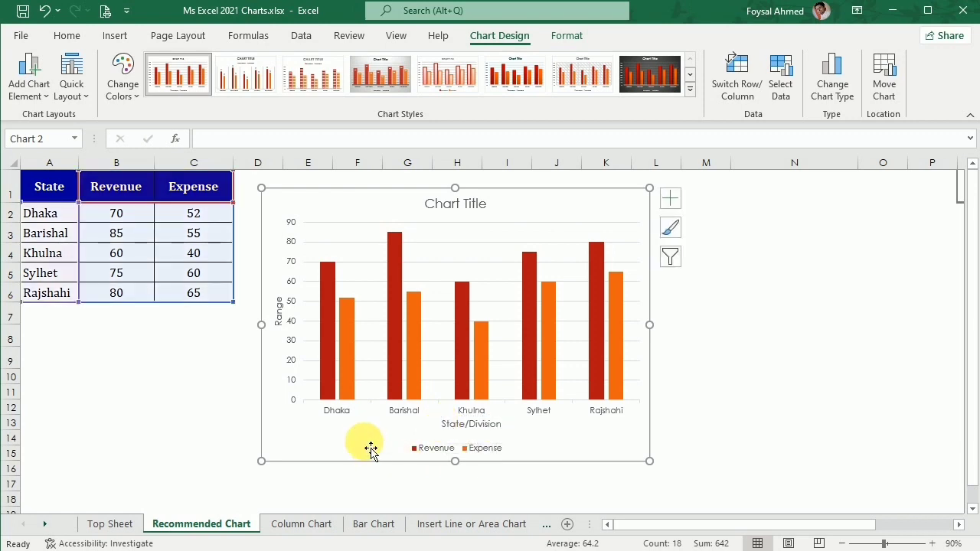
Remove both the primary horizontal and primary vertical axis titles from the column chart
left_click(670, 198)
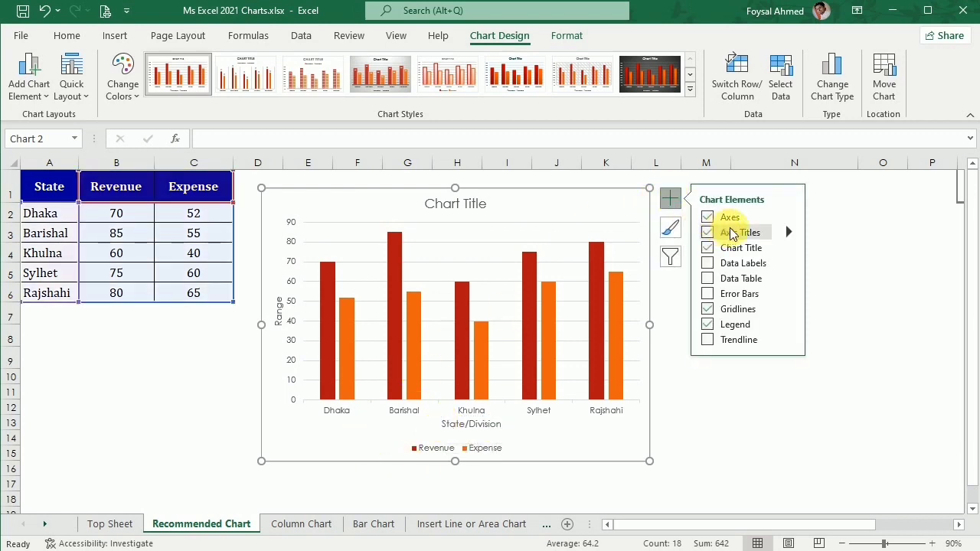
left_click(787, 232)
left_click(29, 90)
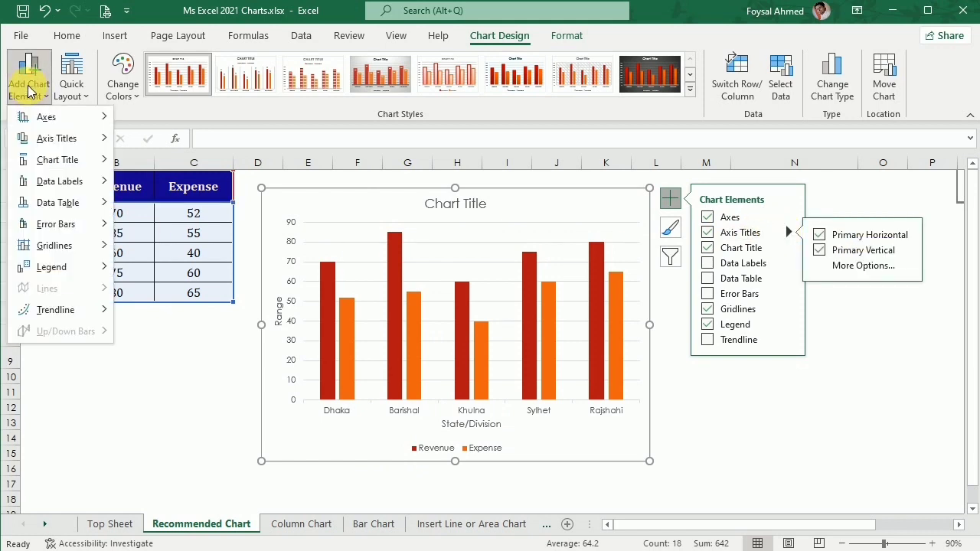
mouse_move(65, 142)
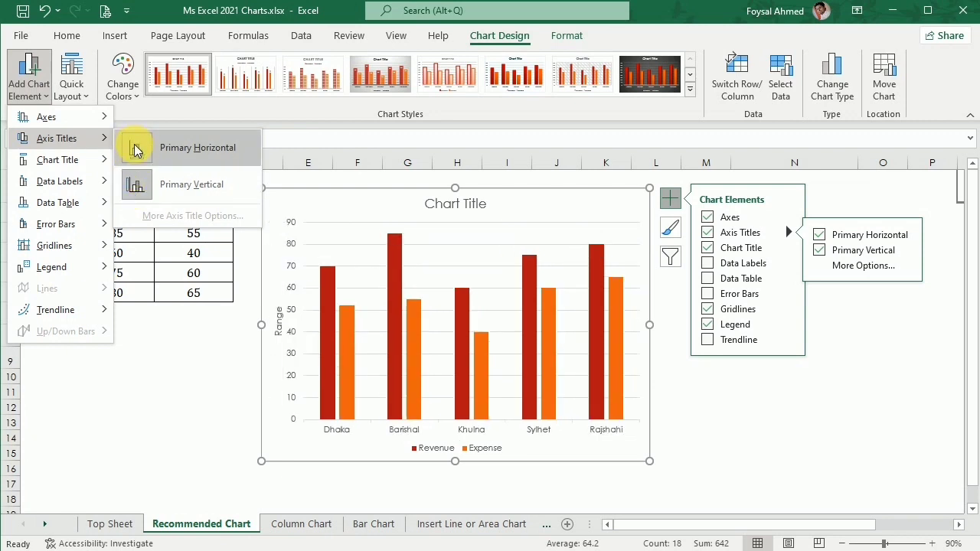
left_click(820, 236)
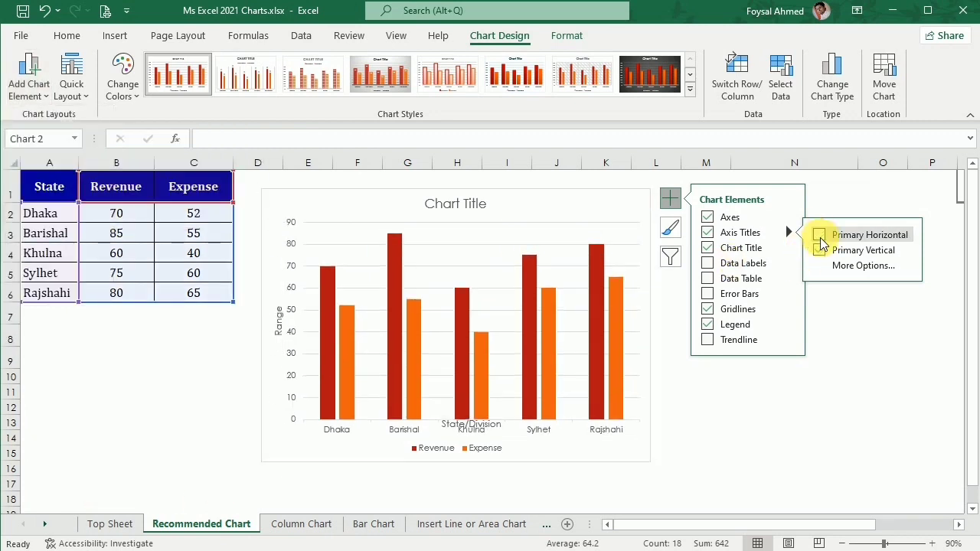
left_click(820, 251)
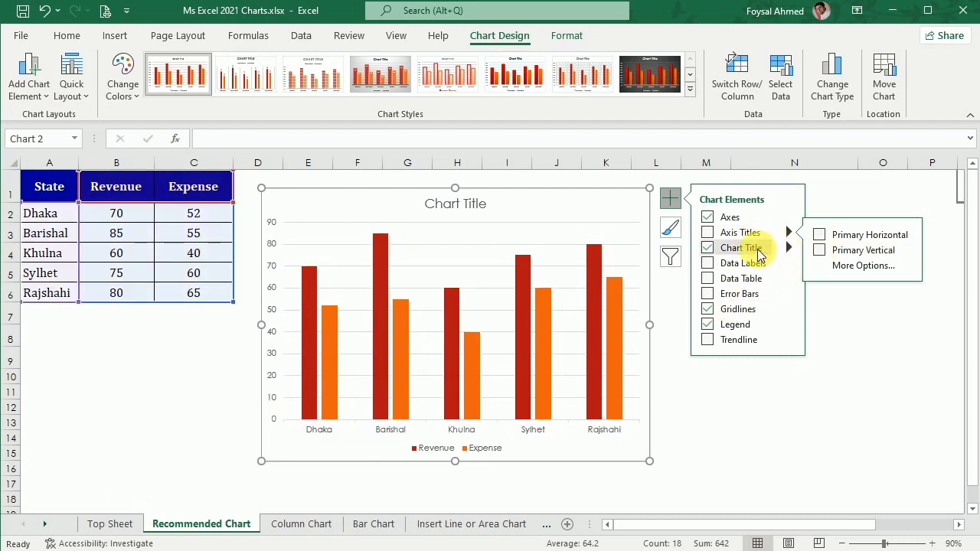
Rename the chart title as Revenue vs Expense
left_click(484, 207)
left_click_drag(490, 211, 416, 212)
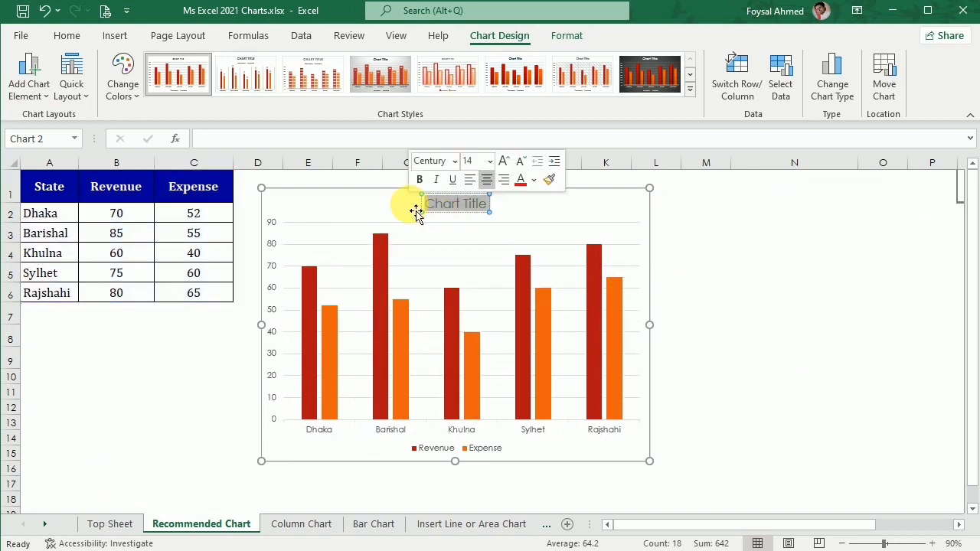
type("Revenu")
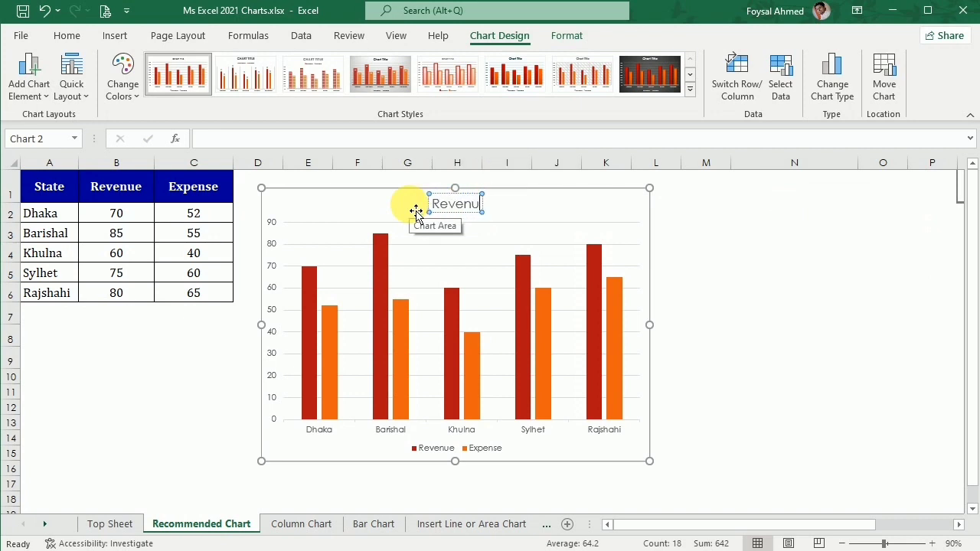
type("e vs Ex")
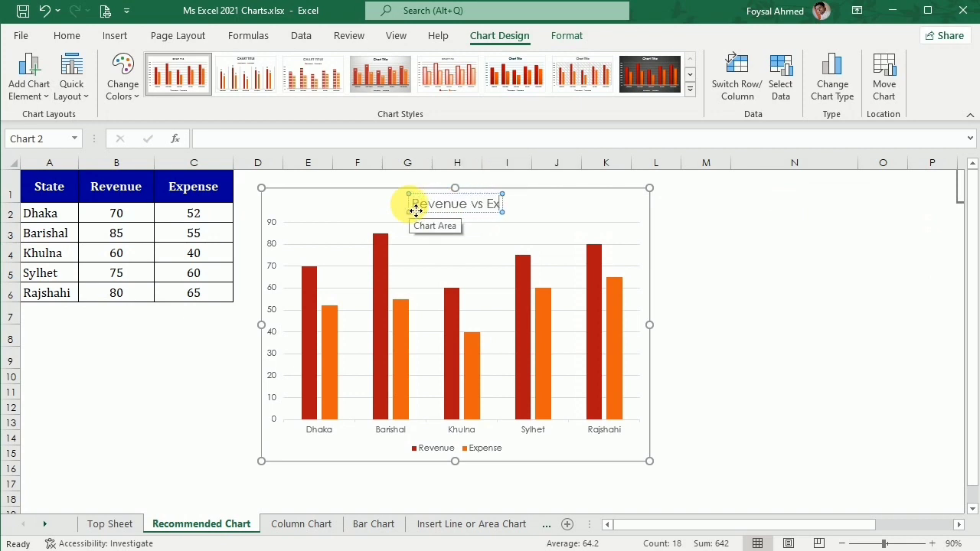
type("pense")
left_click(731, 356)
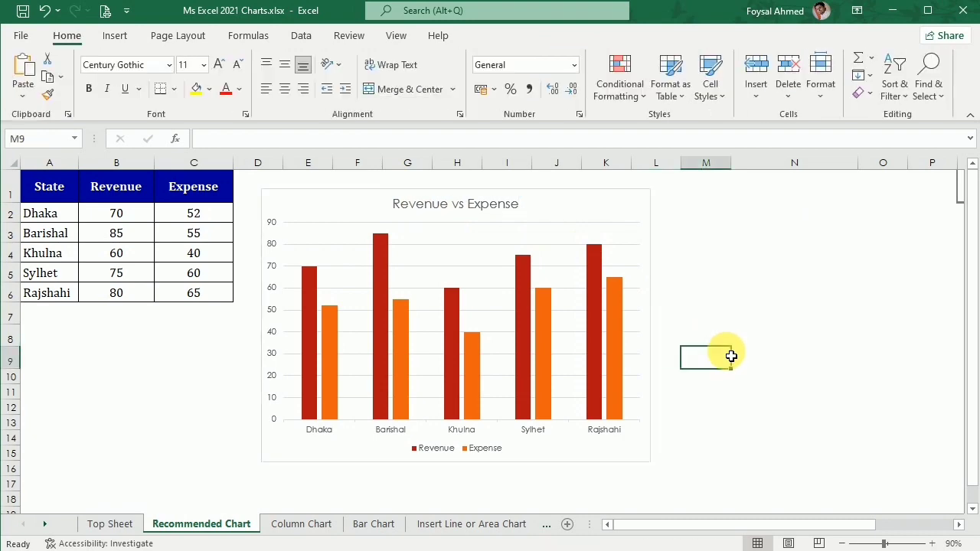
Switch the chart title's position to Centered Overlay and back to Above Chart
left_click(553, 208)
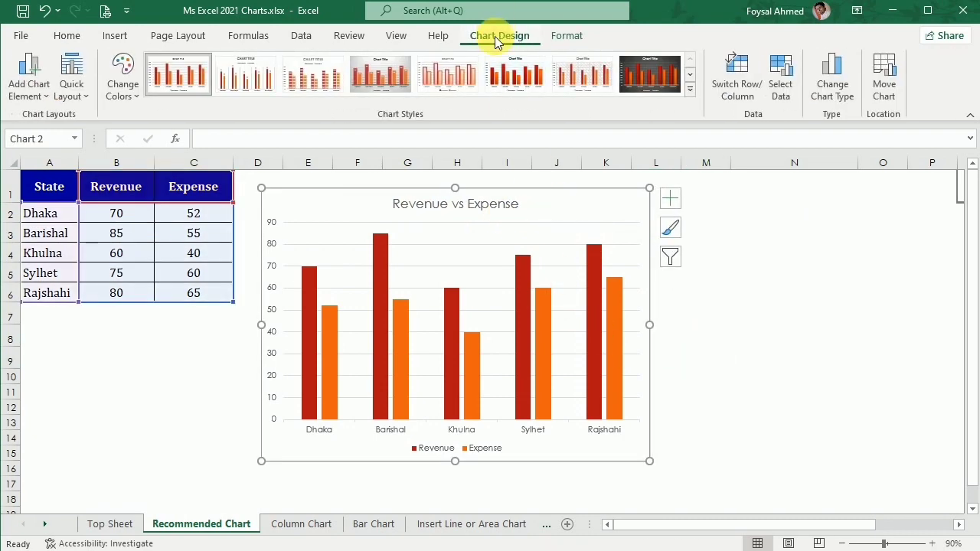
left_click(670, 198)
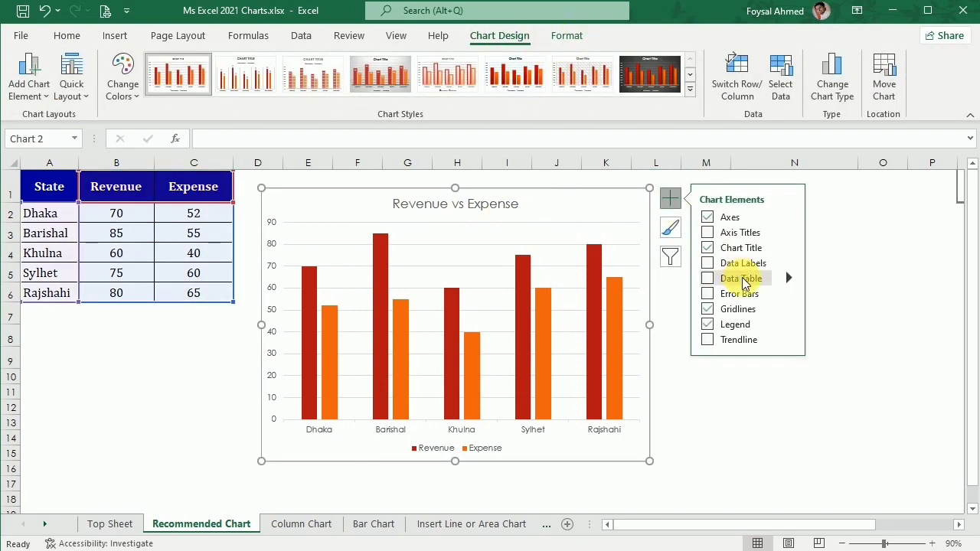
left_click(789, 247)
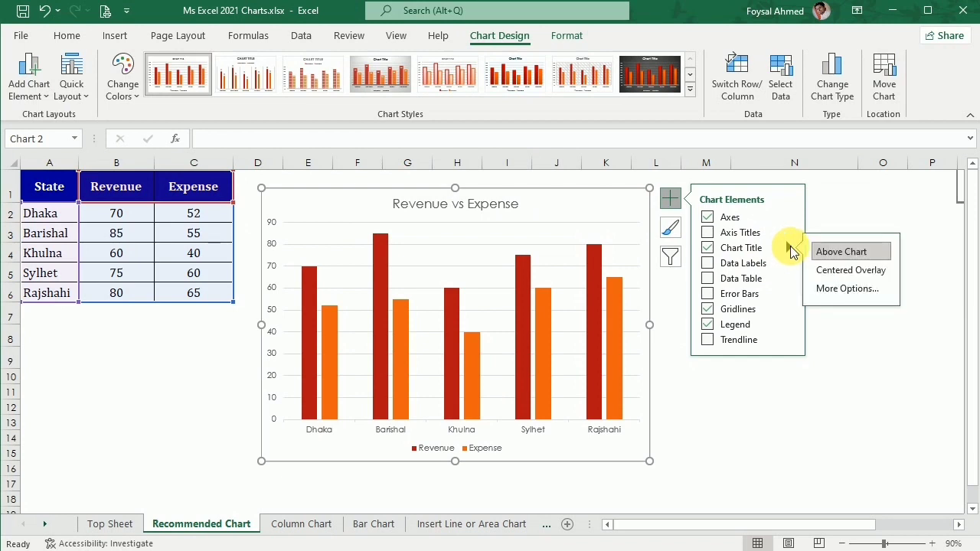
left_click(845, 254)
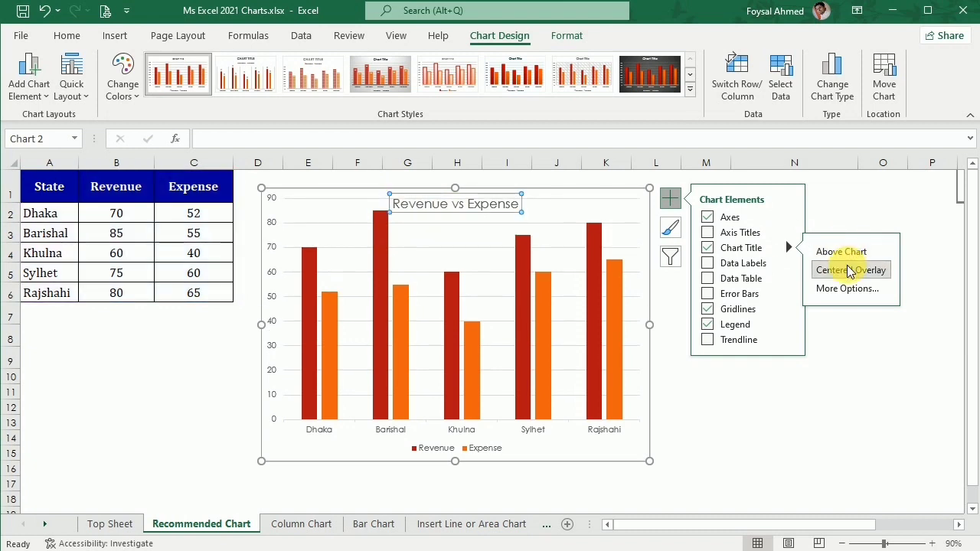
left_click(15, 71)
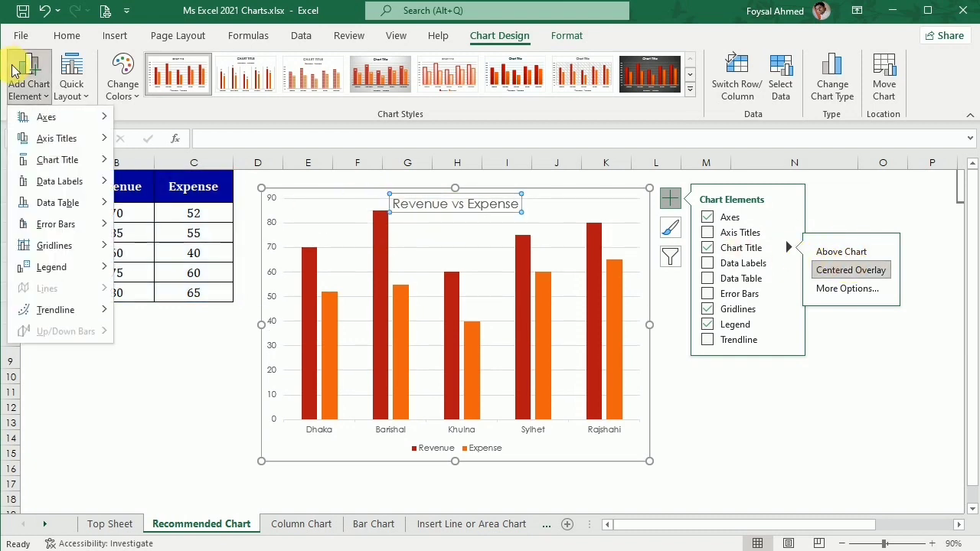
mouse_move(76, 159)
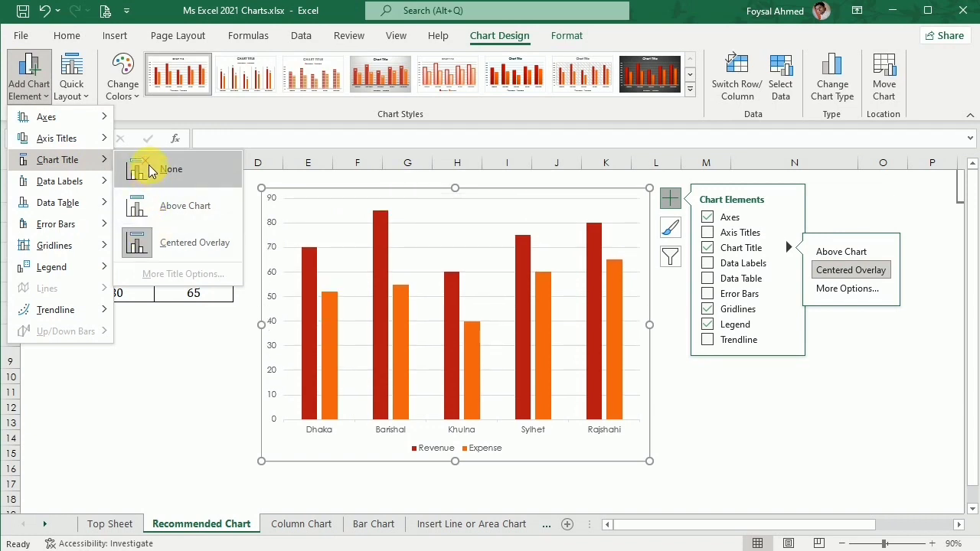
left_click(146, 202)
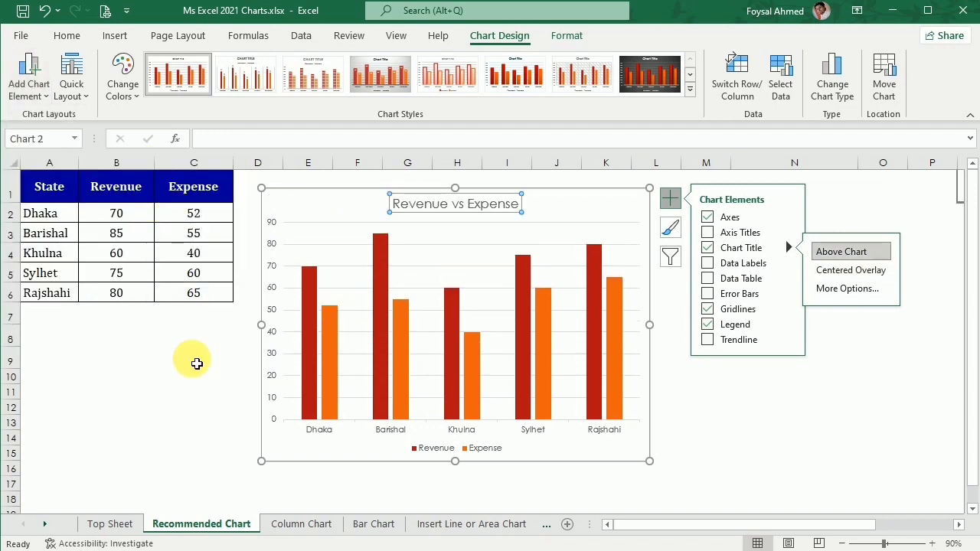
left_click(712, 407)
Add data labels to the columns, trying the Center, Outside End, Data Callout and Inside End placements in turn
left_click(623, 222)
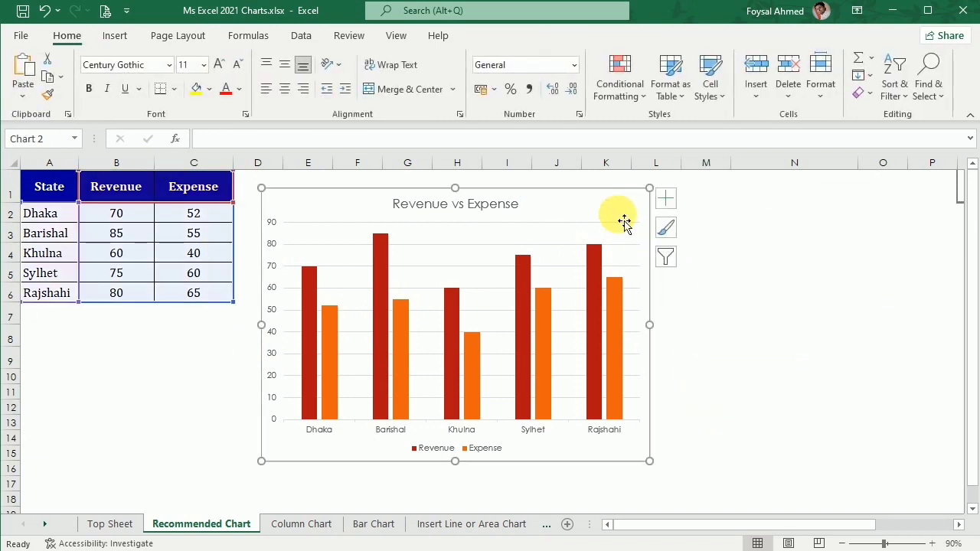
left_click(663, 199)
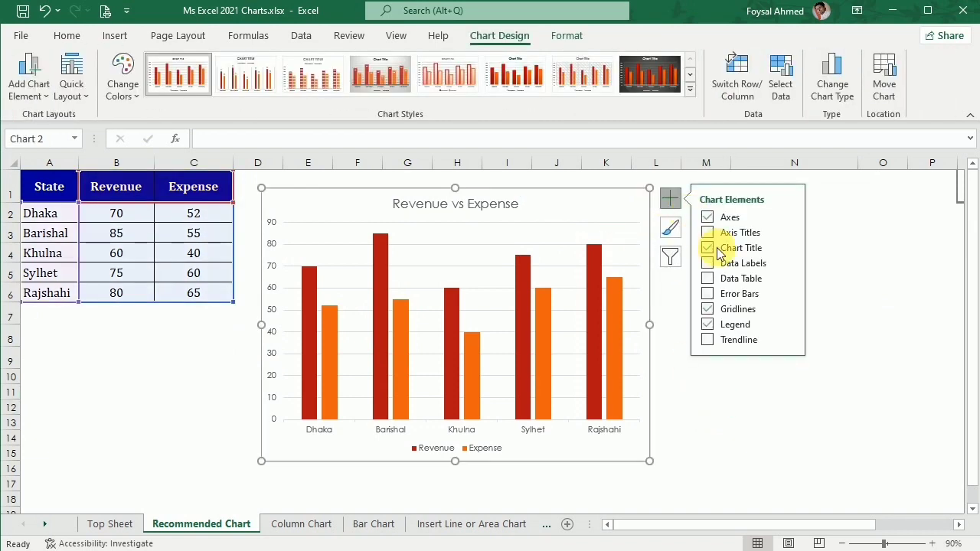
left_click(789, 263)
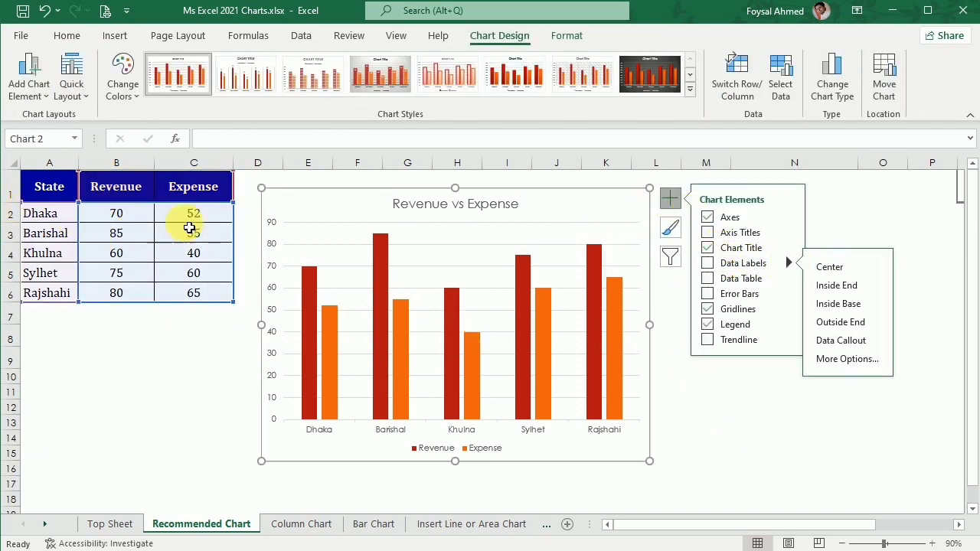
left_click(831, 269)
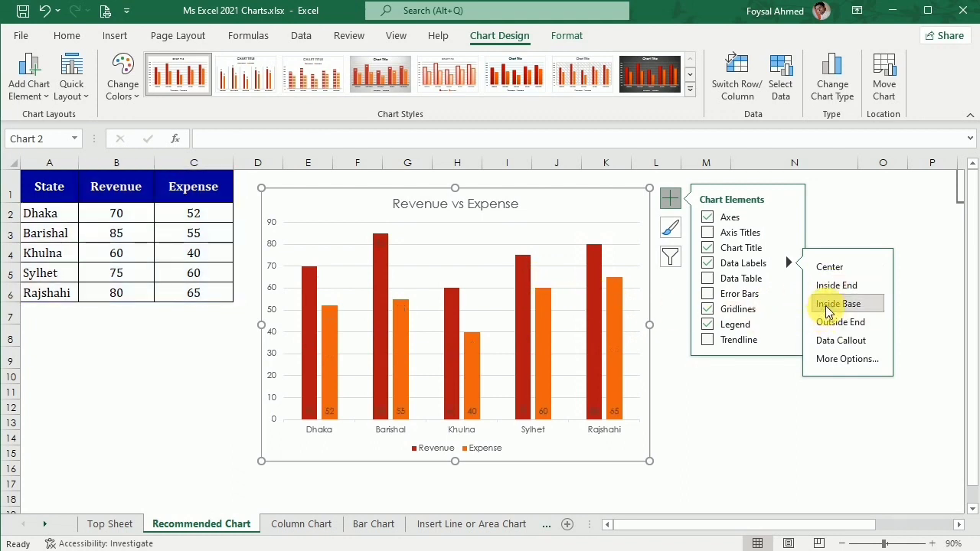
left_click(827, 325)
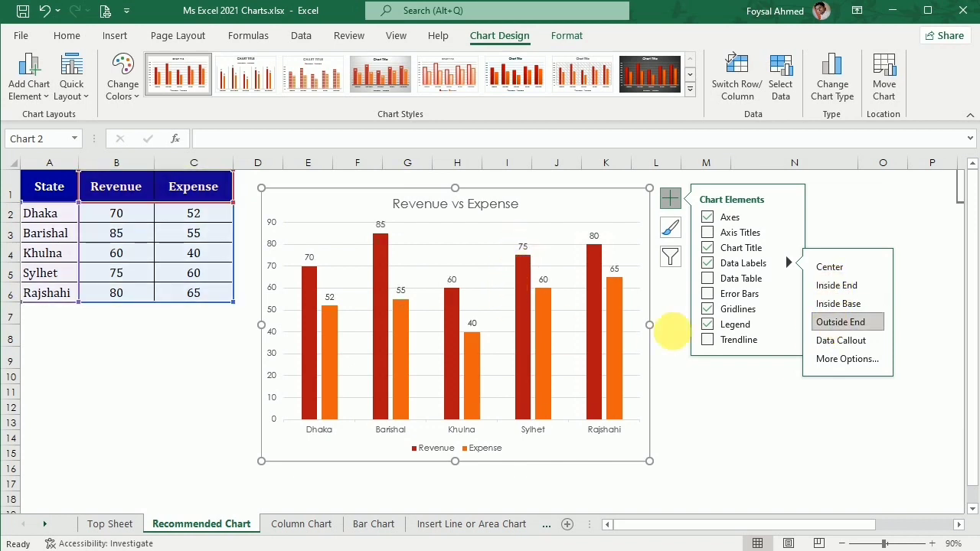
left_click(852, 342)
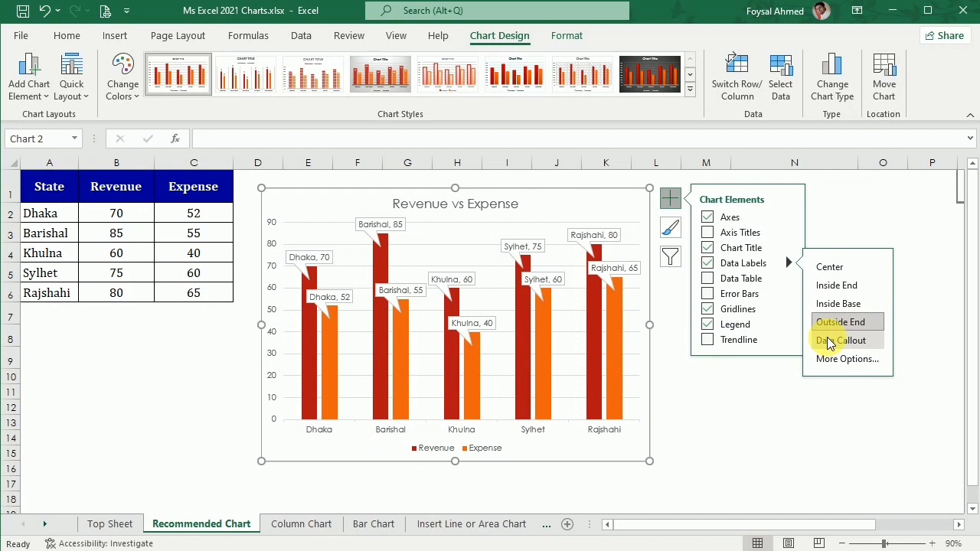
left_click(837, 287)
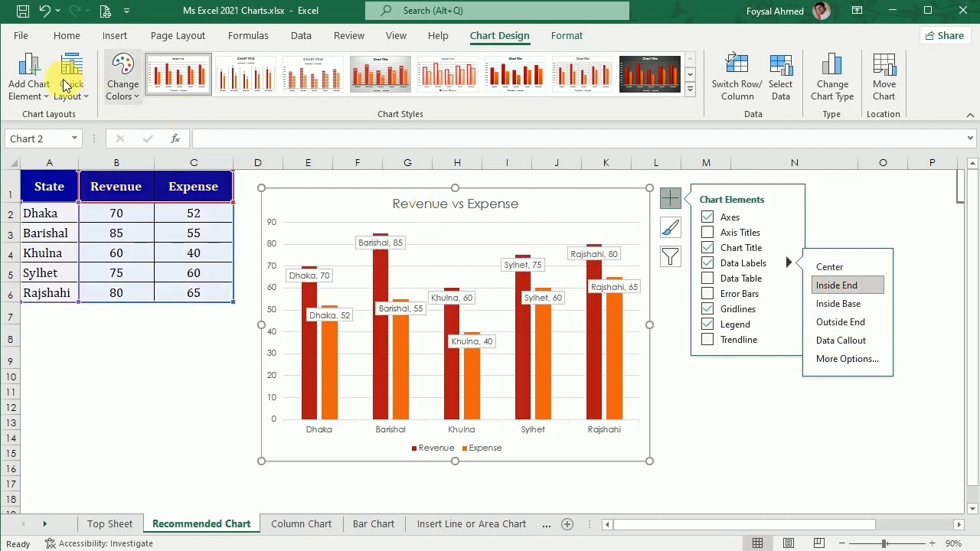
Remove all data labels from the column chart
left_click(27, 74)
mouse_move(97, 184)
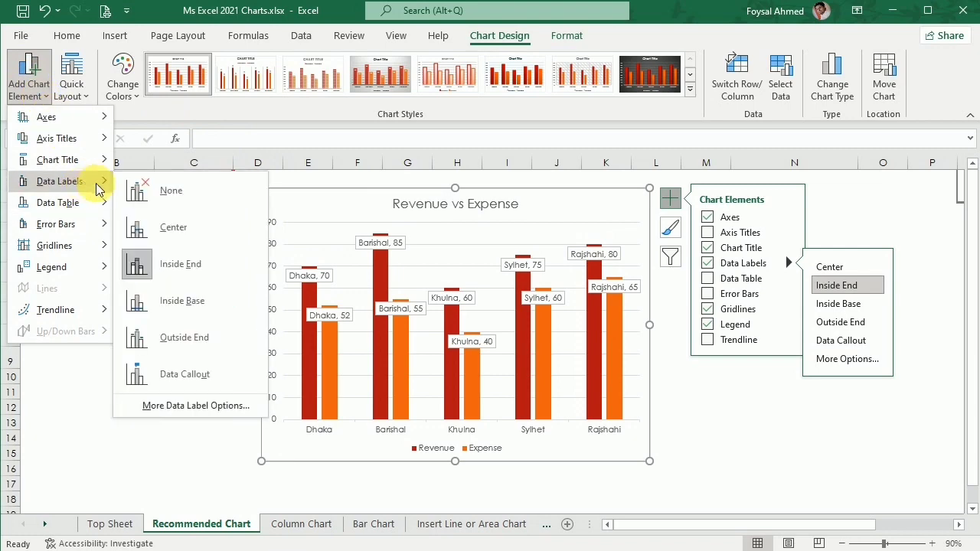
left_click(135, 191)
left_click_drag(136, 190, 194, 293)
Add data labels to both the Revenue and Expense columns at the Outside End position
left_click(622, 219)
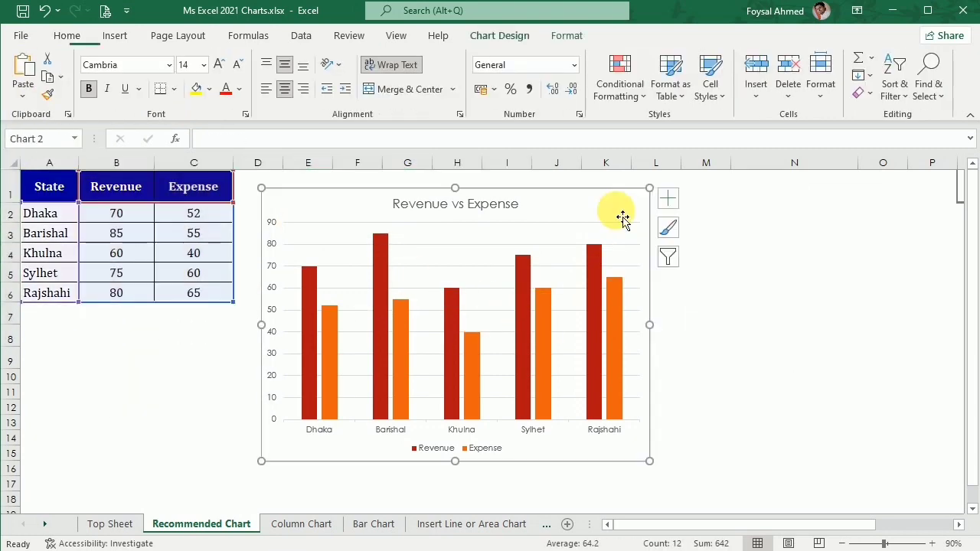
left_click(668, 199)
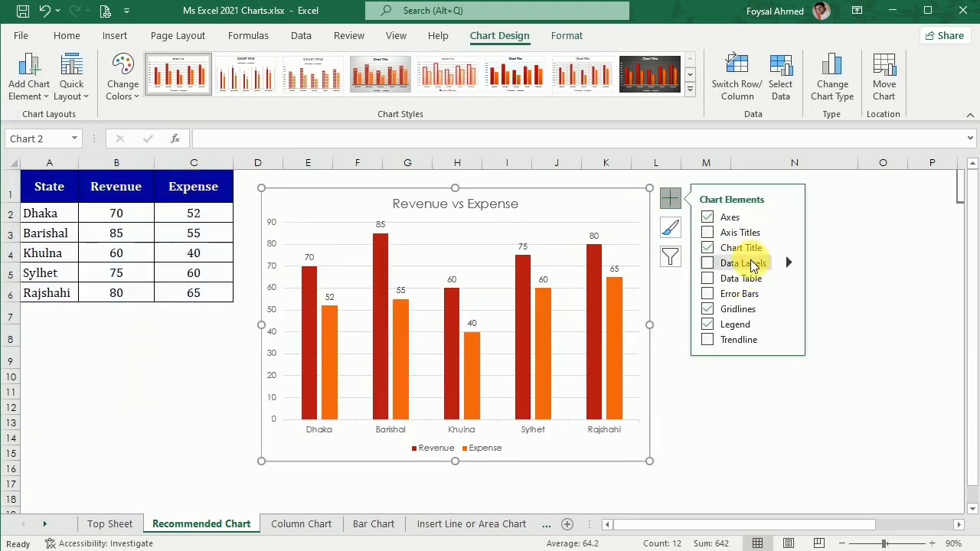
left_click(752, 265)
left_click(789, 261)
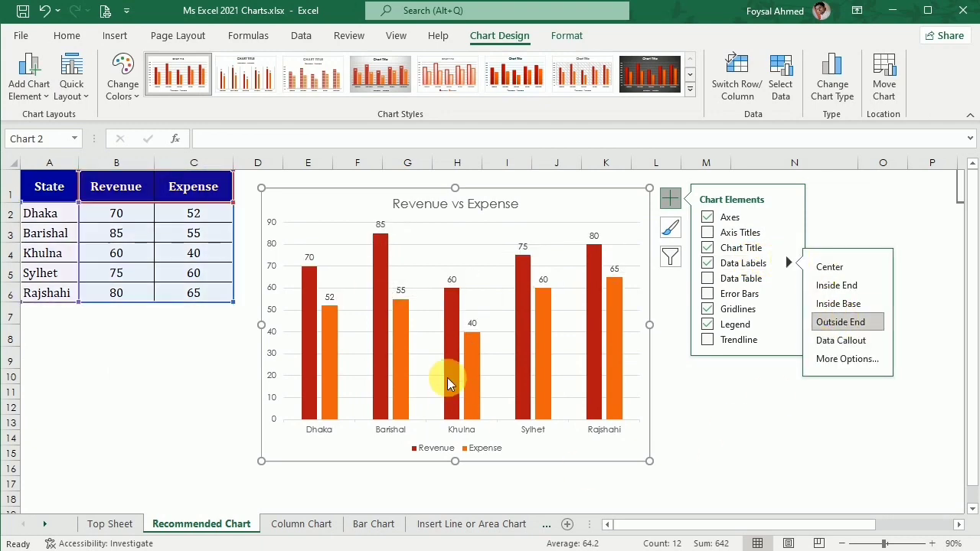
left_click(691, 406)
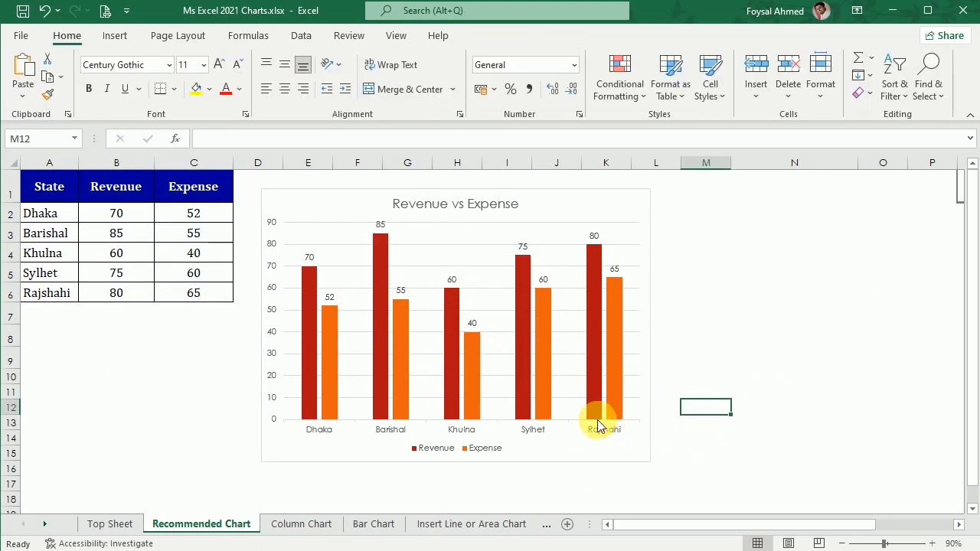
Add a data table below the columns, trying it without legend keys and setting it back to With Legend Keys
left_click(623, 203)
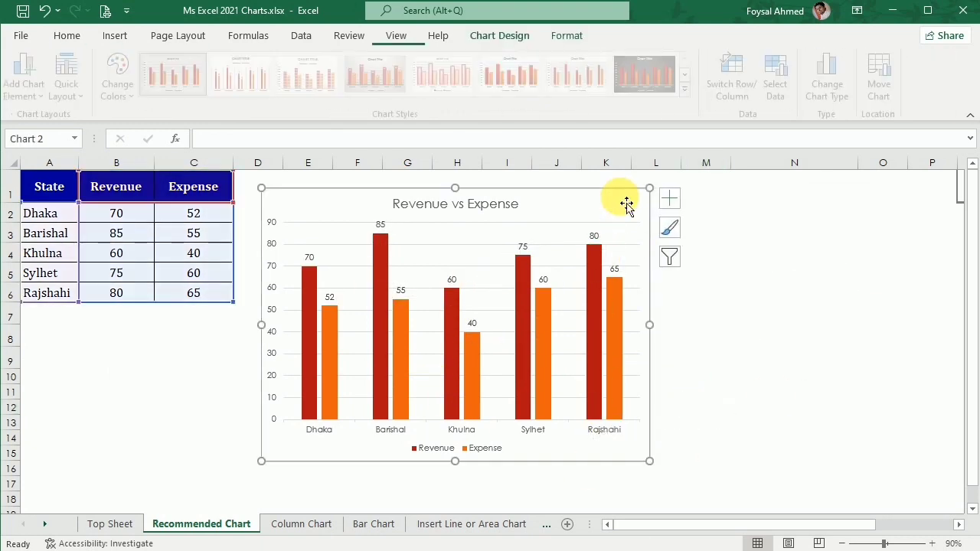
left_click(671, 200)
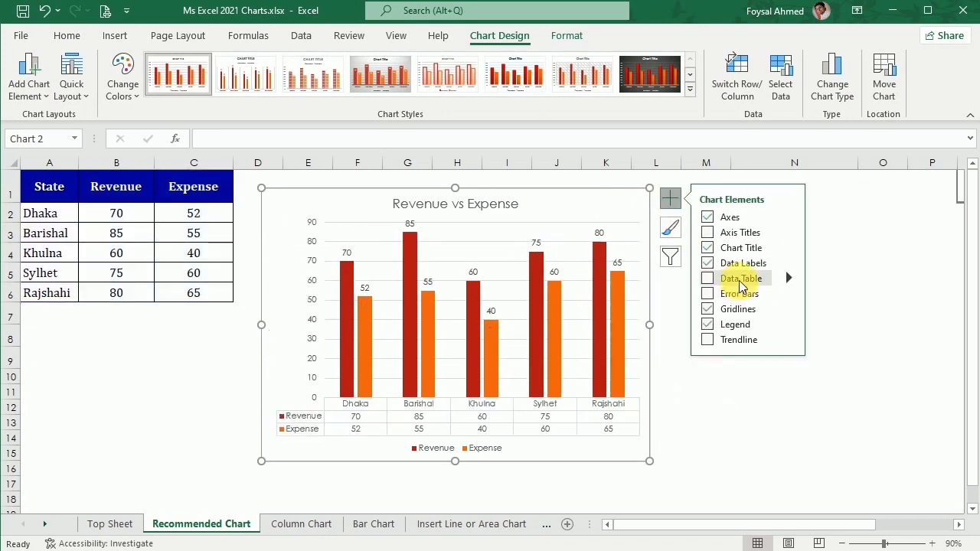
left_click(789, 279)
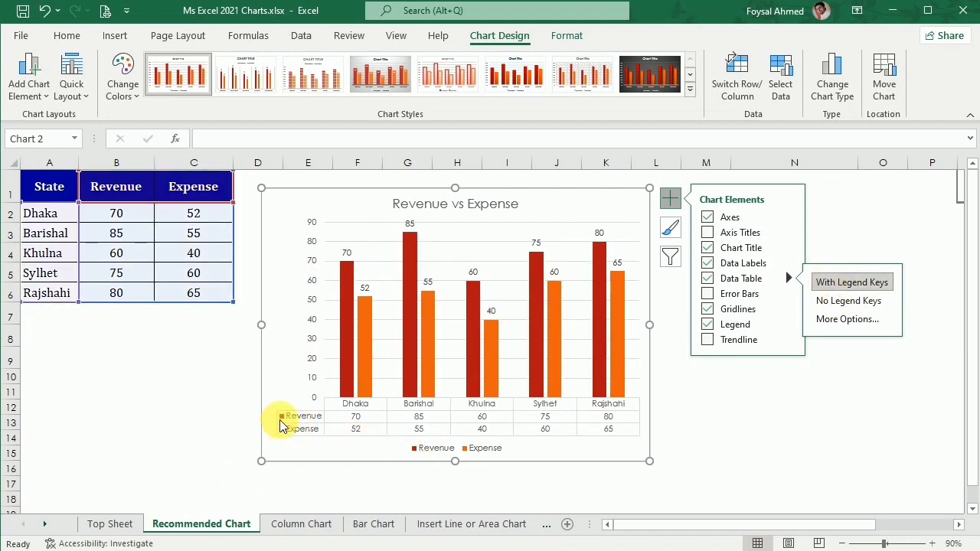
left_click(842, 300)
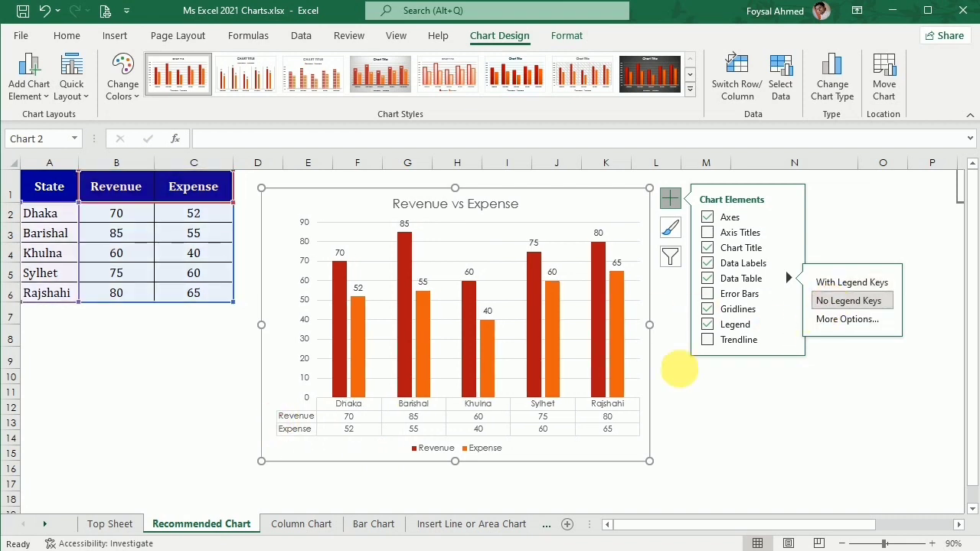
left_click(842, 282)
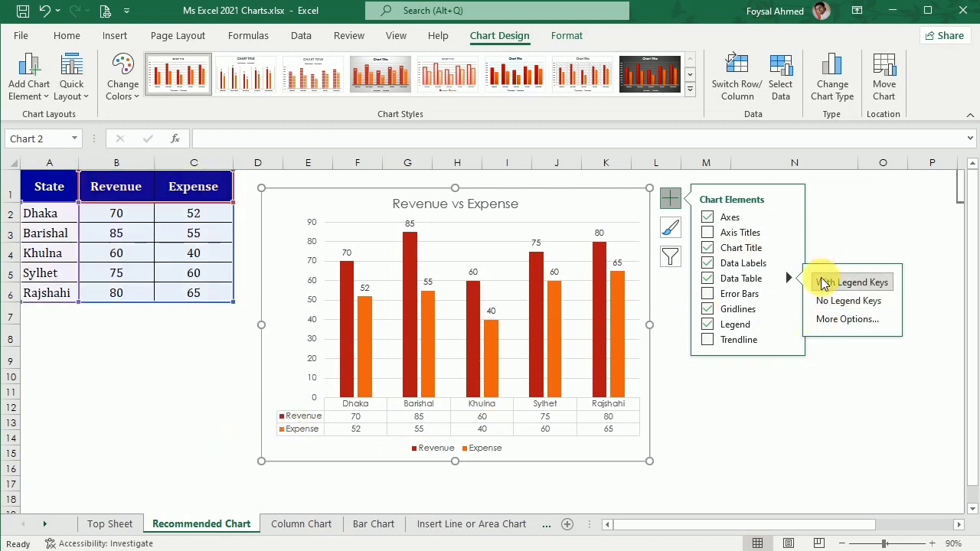
Remove the data table from below the columns by setting it to None
left_click(28, 74)
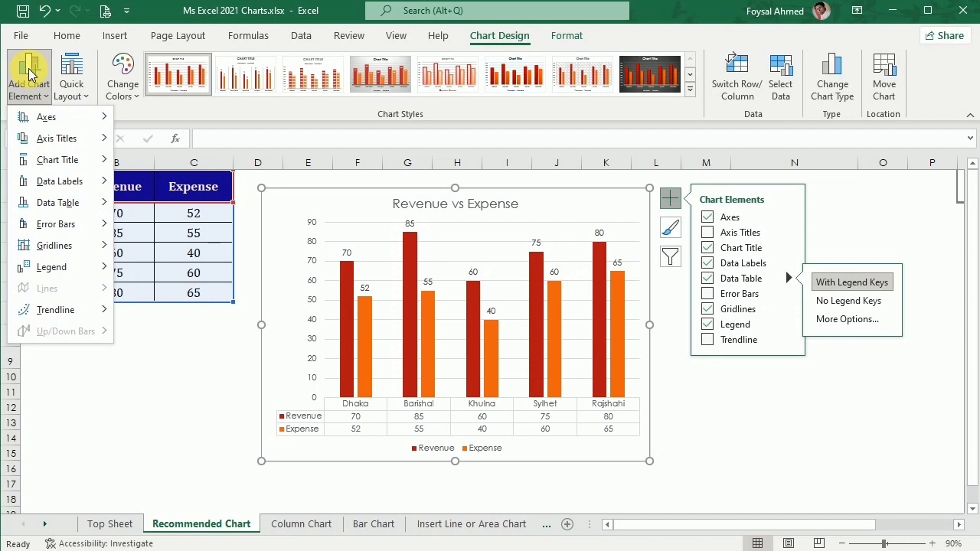
mouse_move(73, 202)
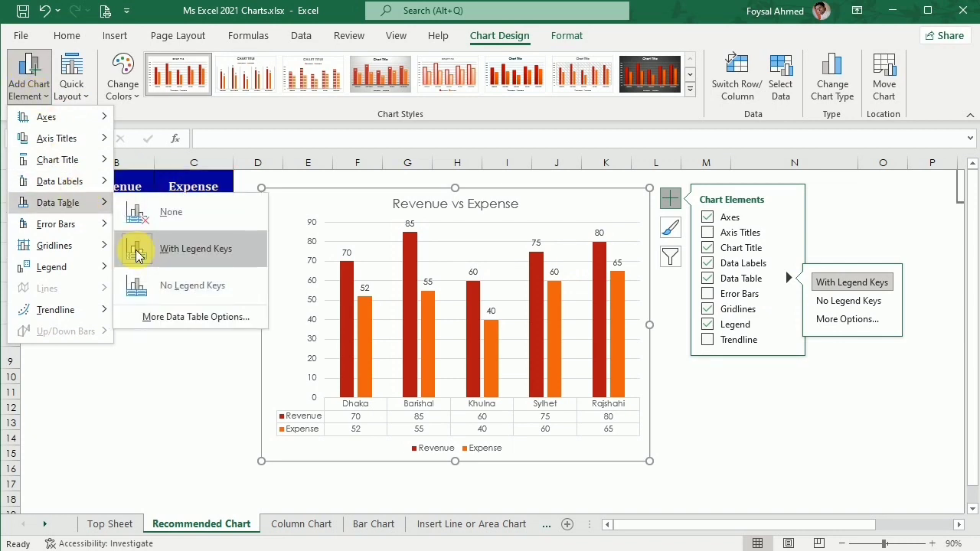
left_click(134, 212)
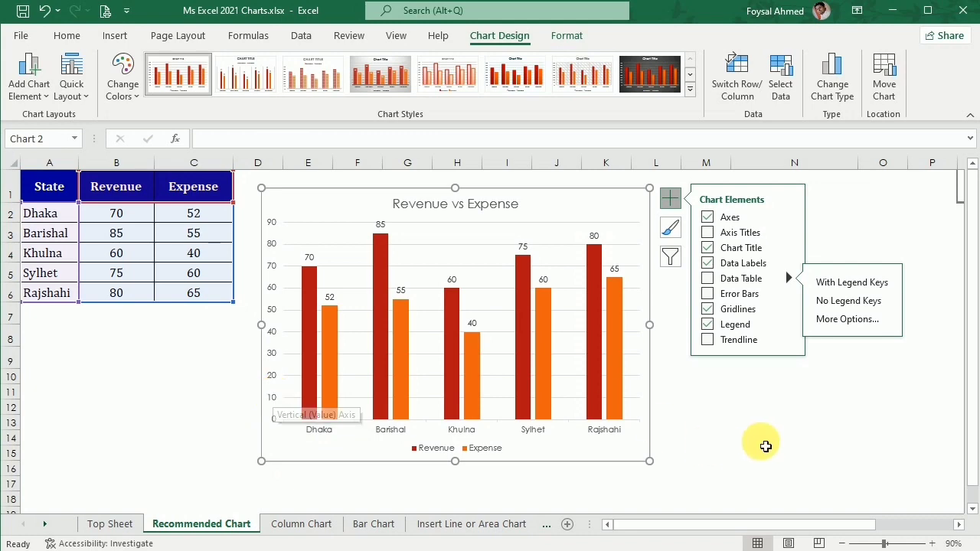
left_click(763, 442)
Try Percentage error bars on the chart's columns, then set the error bars back to None
left_click(634, 214)
left_click(669, 200)
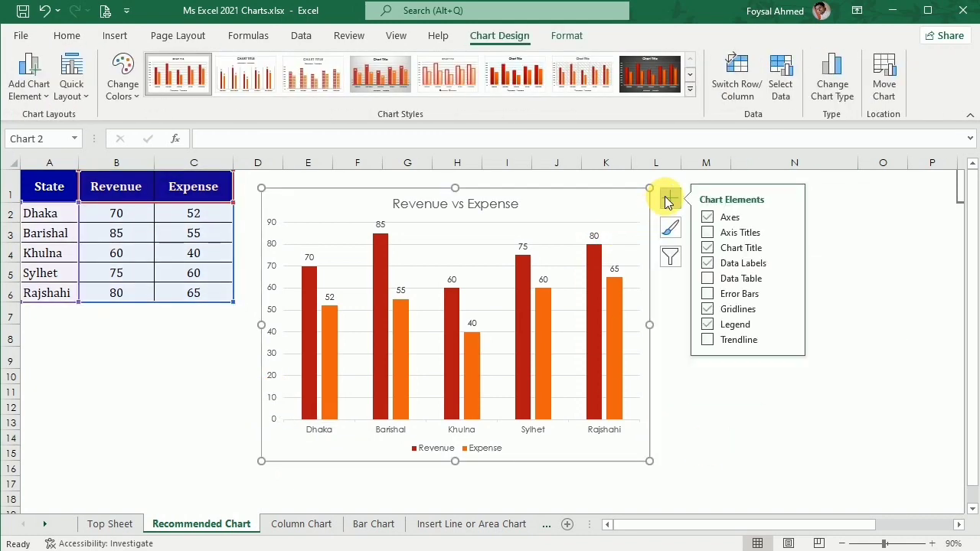
left_click(788, 294)
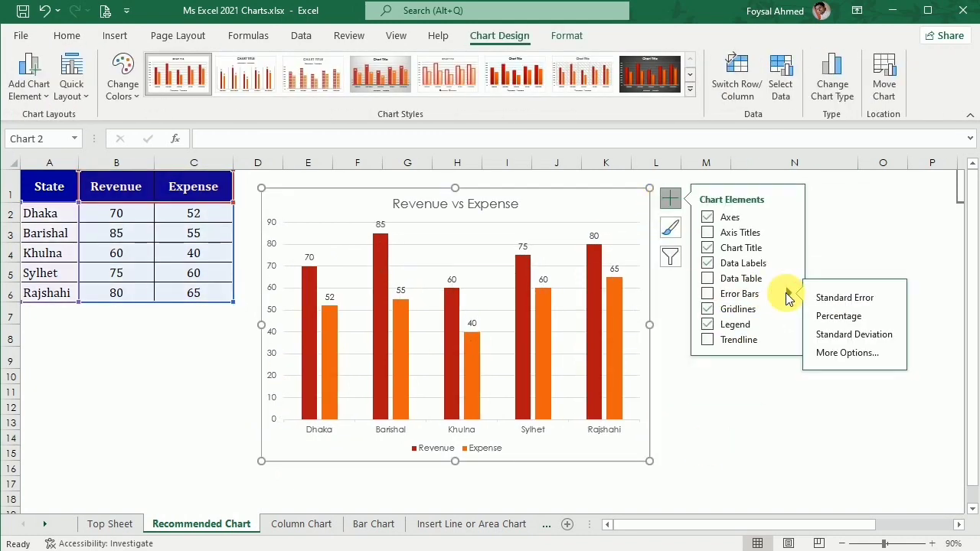
left_click(836, 317)
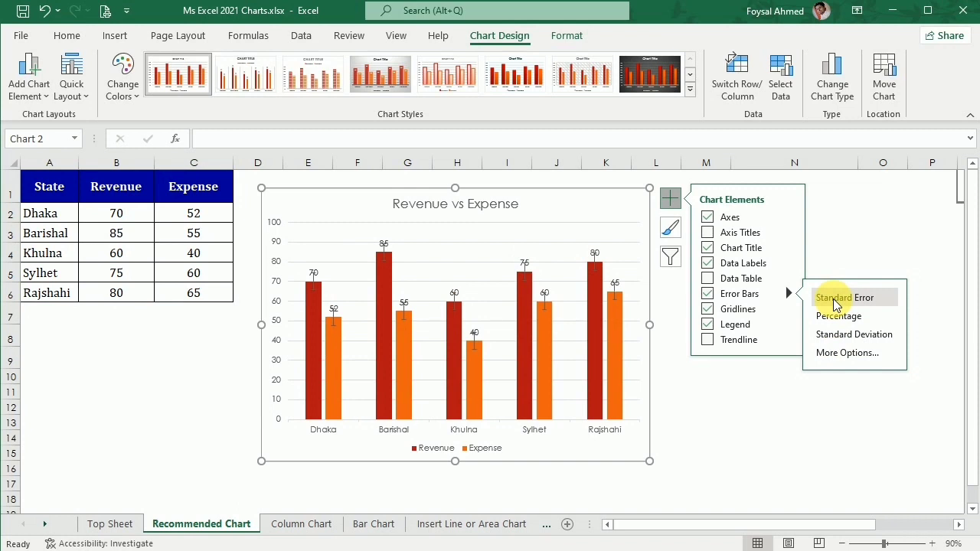
left_click(708, 296)
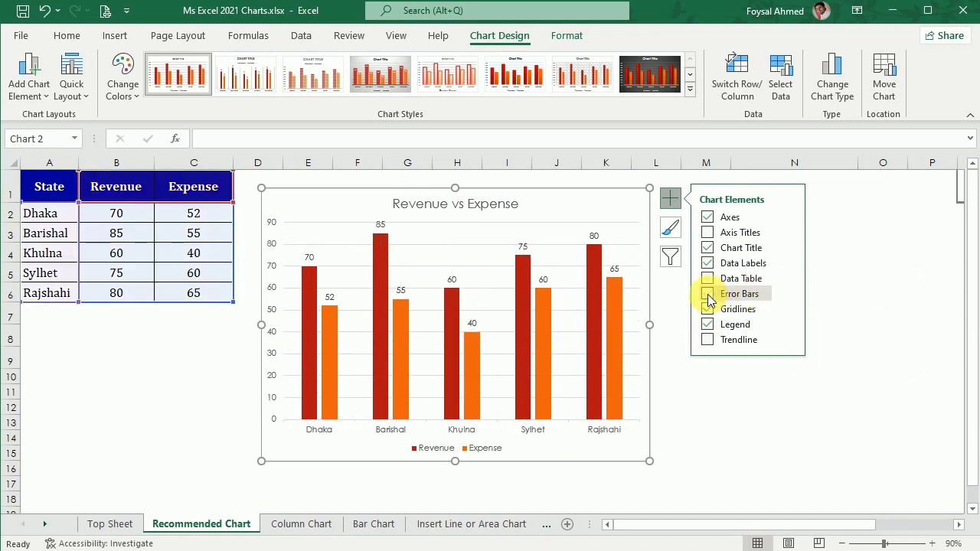
left_click(28, 84)
mouse_move(69, 234)
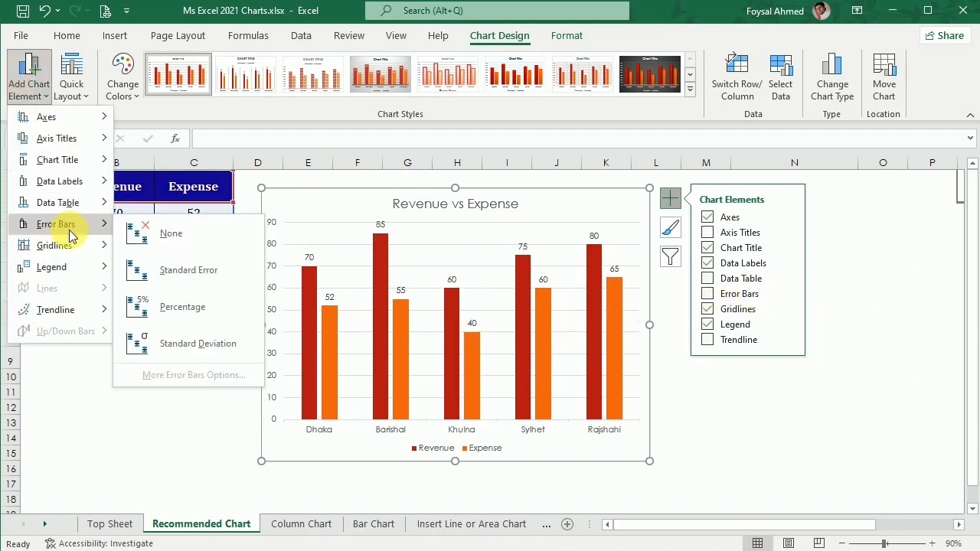
left_click(167, 239)
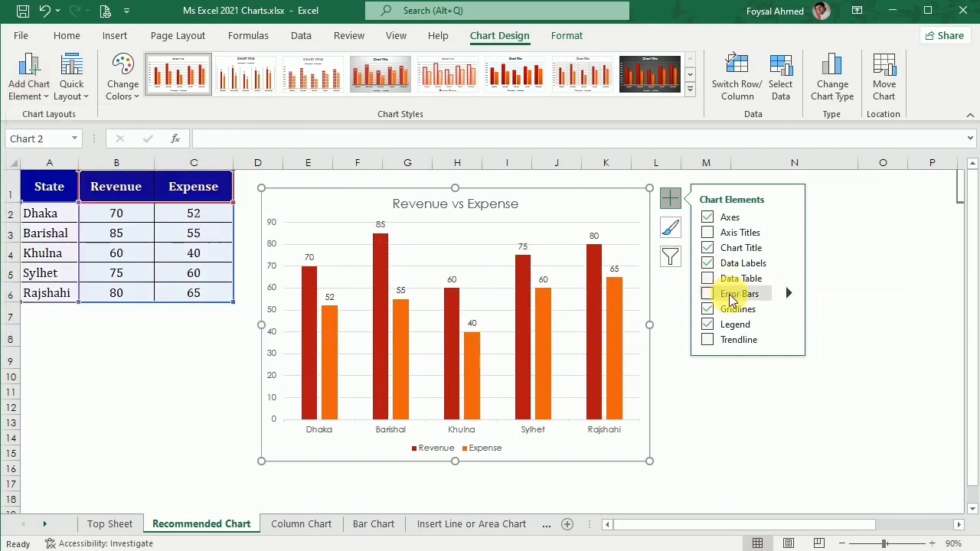
Turn off the Primary Major Horizontal gridlines in the chart
left_click(789, 310)
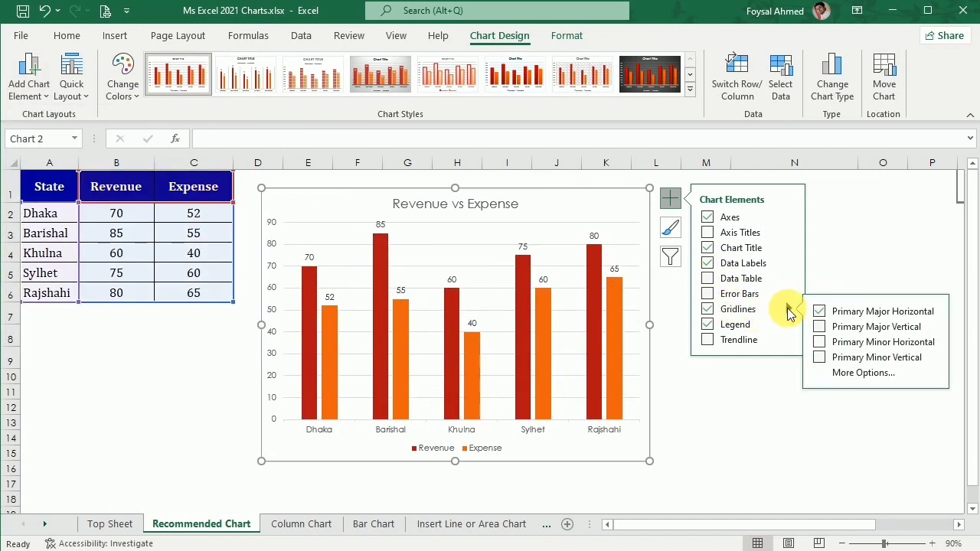
left_click(821, 312)
left_click(821, 312)
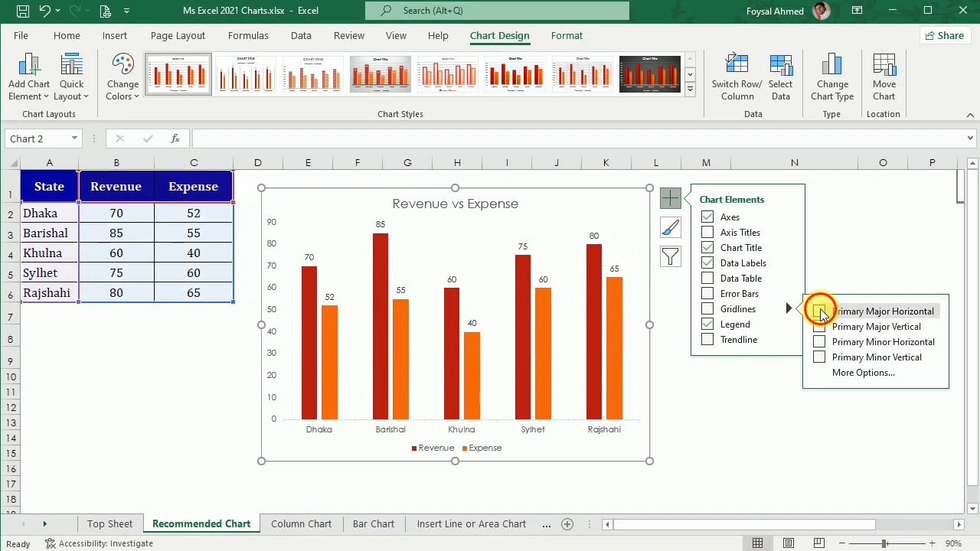
left_click(818, 311)
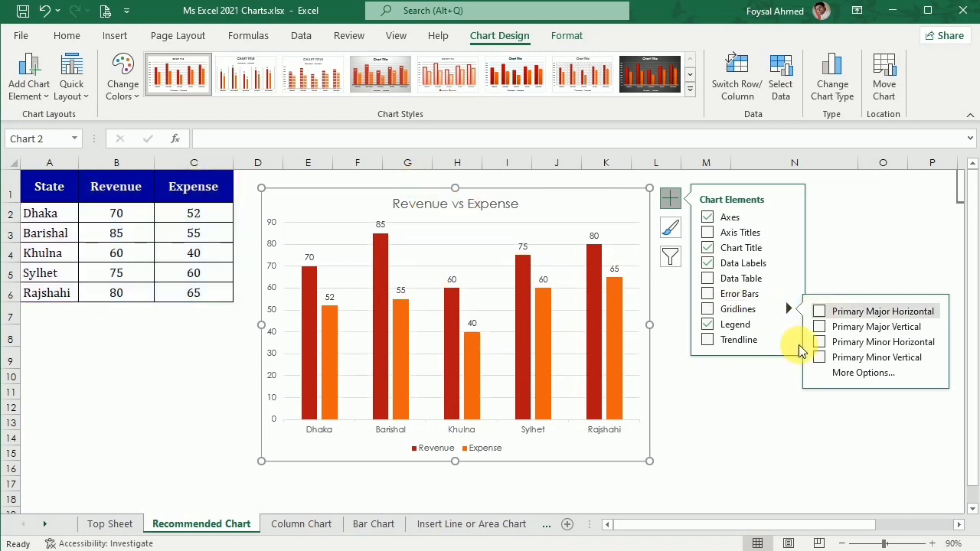
left_click(781, 378)
Try the Primary Major Vertical, Primary Minor Horizontal and Primary Minor Vertical gridlines in turn, leaving all of them switched off
left_click(520, 217)
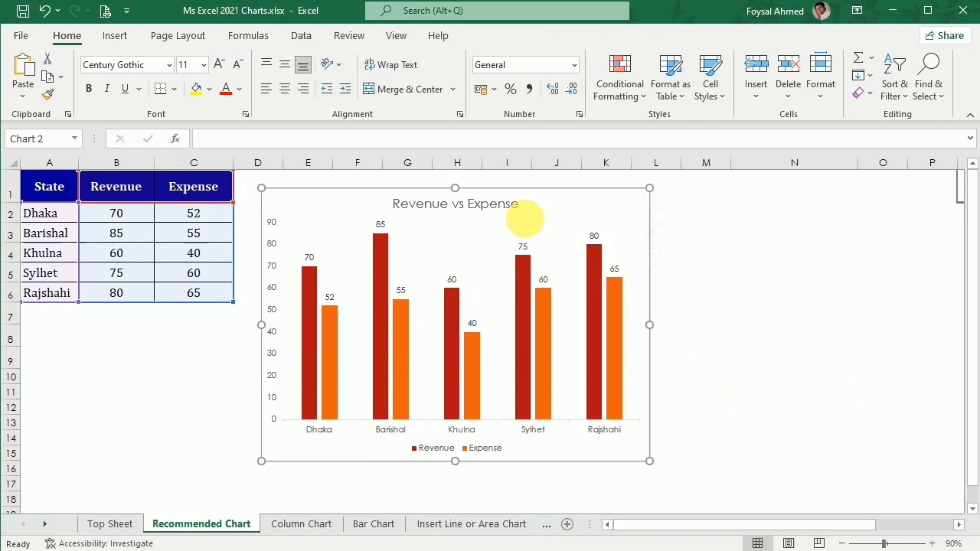
left_click(670, 198)
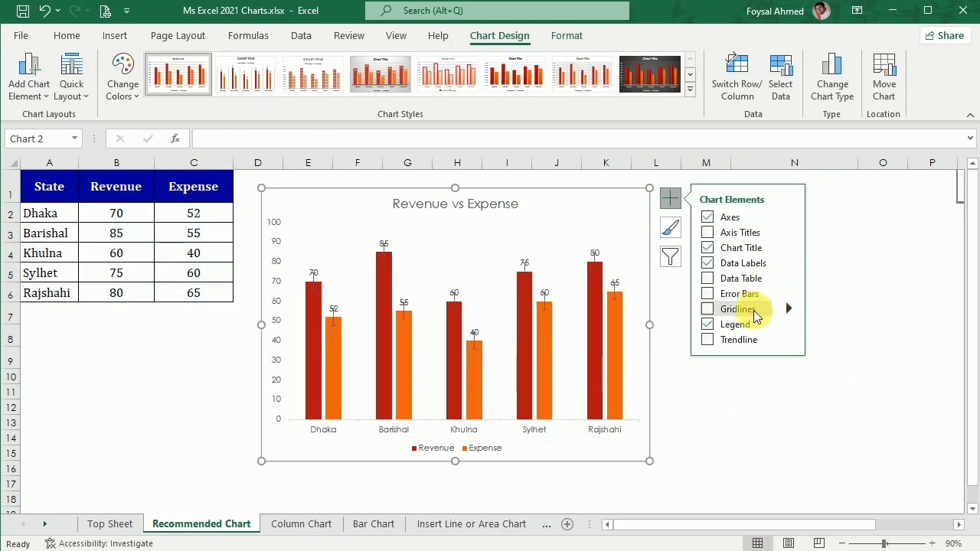
left_click(786, 308)
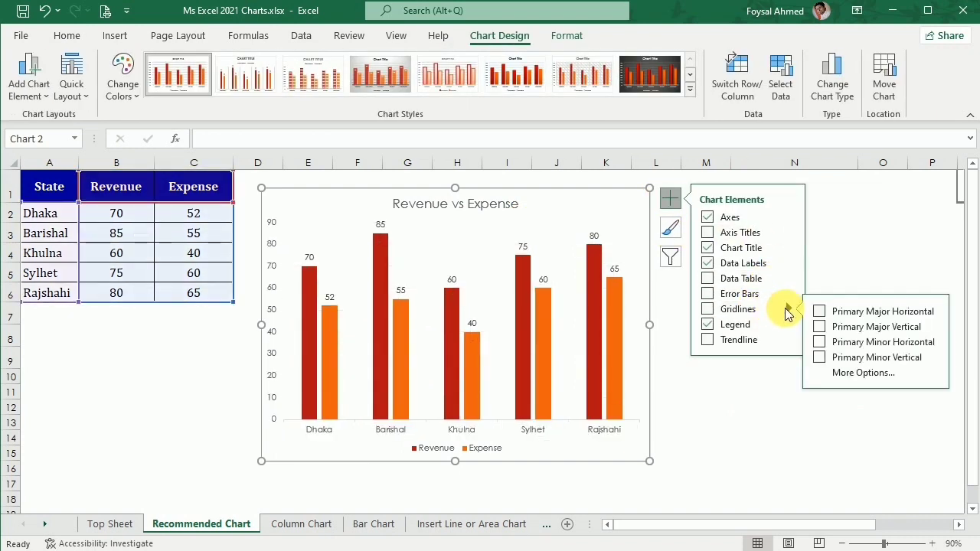
left_click(818, 330)
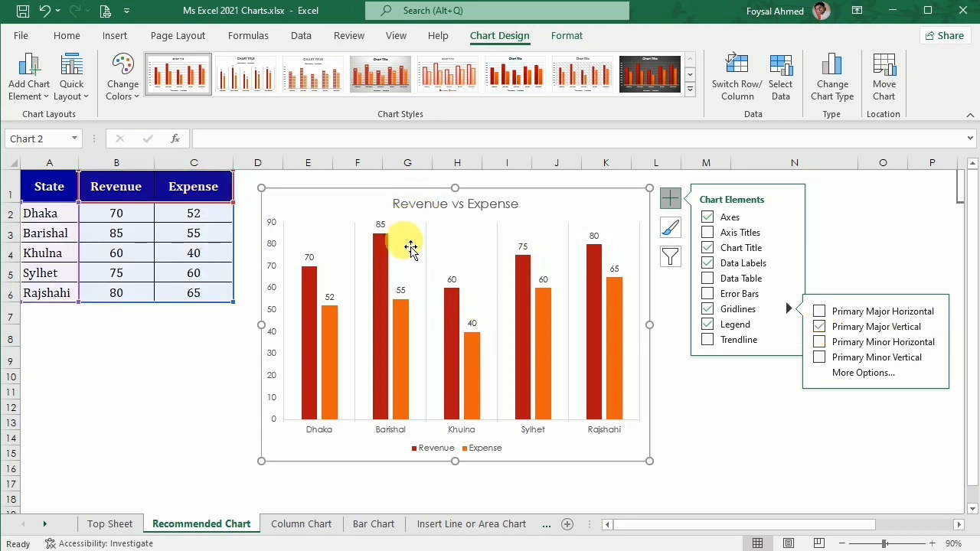
left_click(820, 329)
left_click(819, 342)
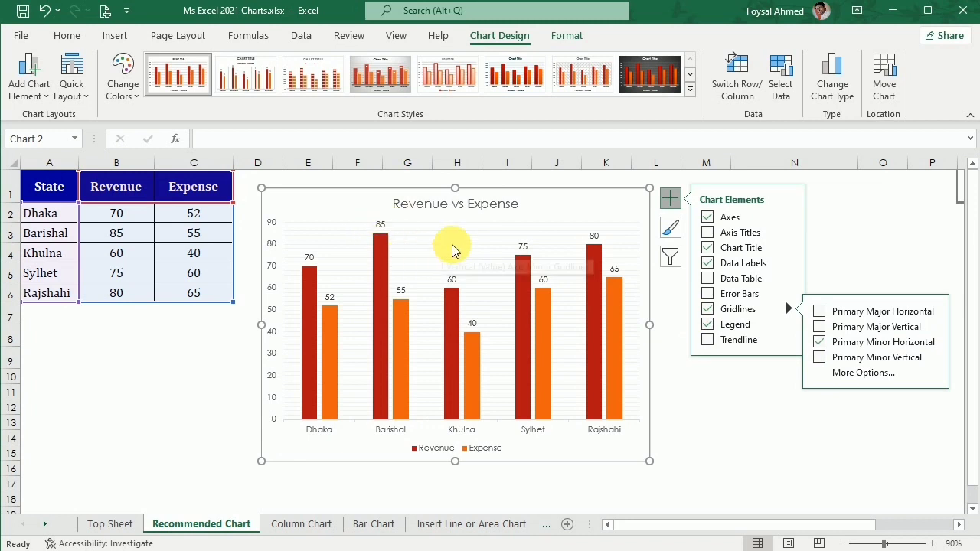
left_click(822, 357)
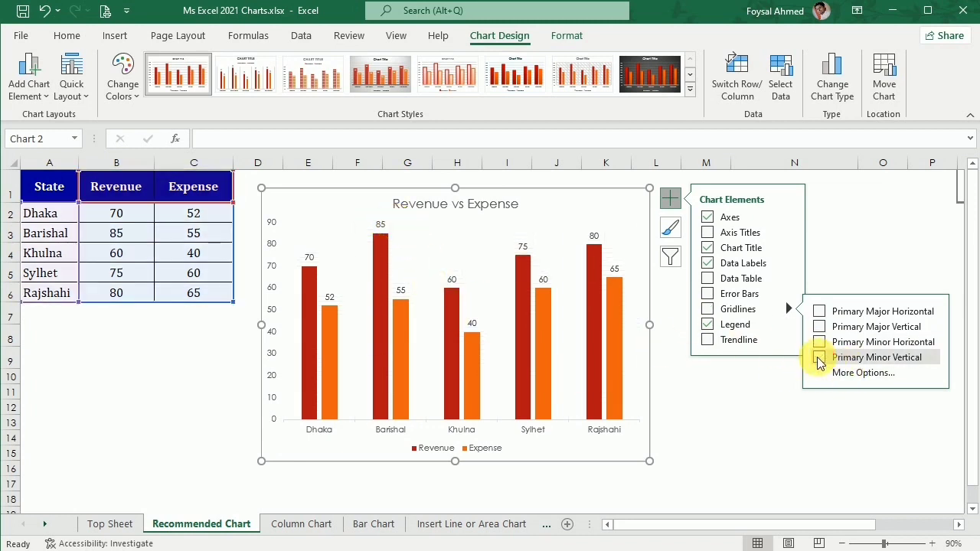
left_click(820, 357)
Add Primary Major Horizontal gridlines to the Revenue vs Expense chart
left_click(27, 84)
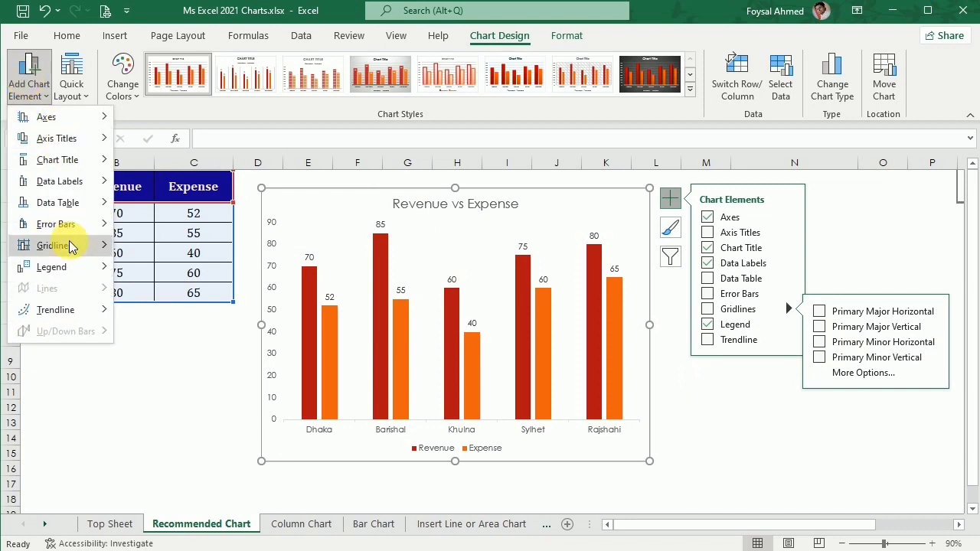
mouse_move(72, 245)
left_click(188, 255)
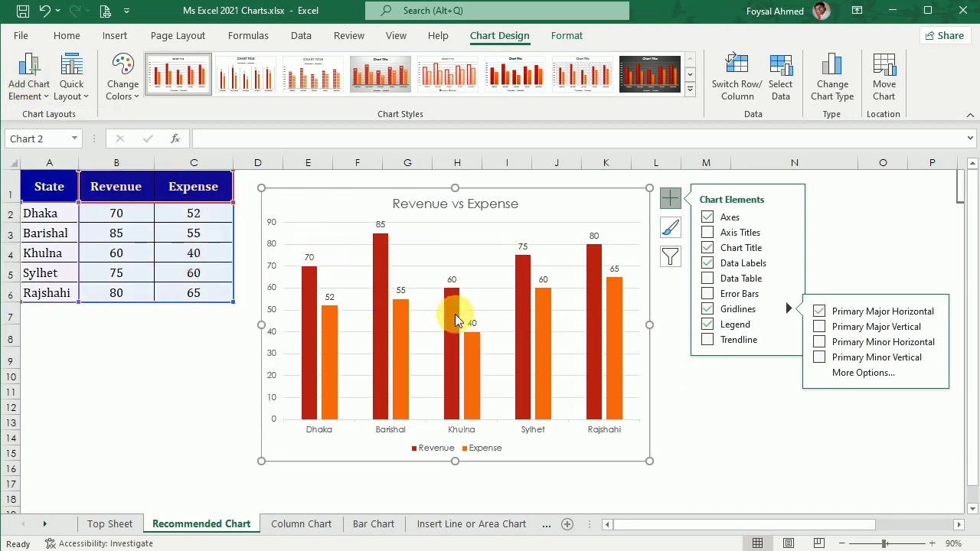
left_click(735, 392)
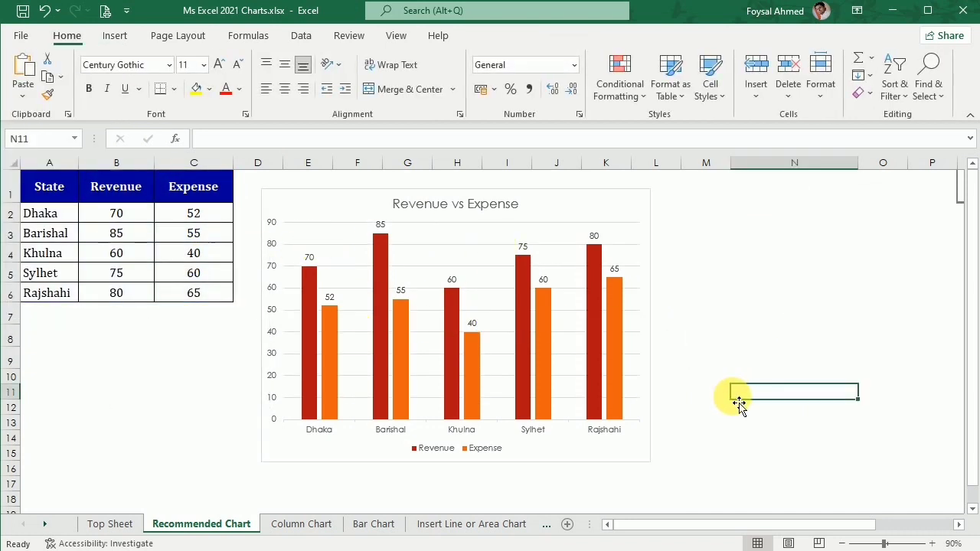
Try the chart legend at the Right and Top positions and set it back to Bottom
left_click(636, 206)
left_click(671, 200)
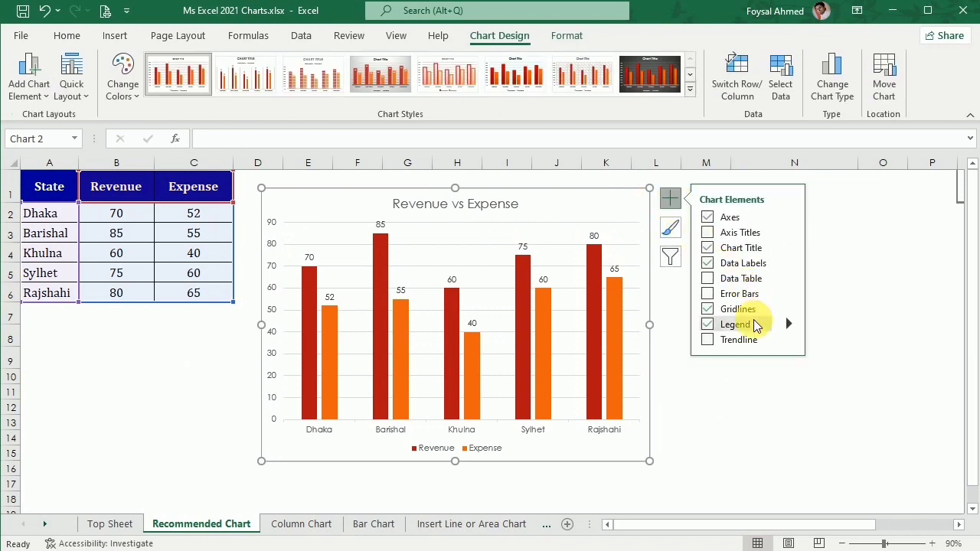
left_click(789, 325)
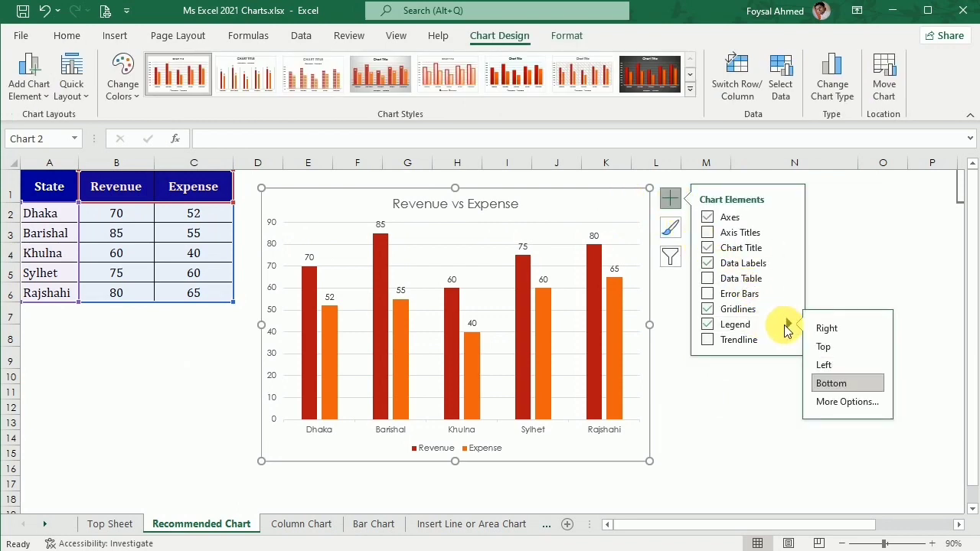
left_click(832, 330)
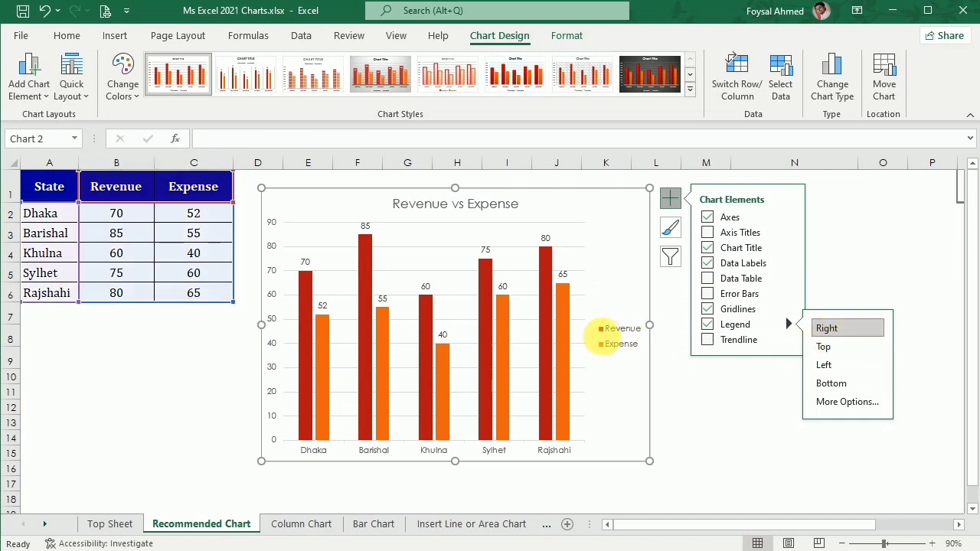
left_click(824, 349)
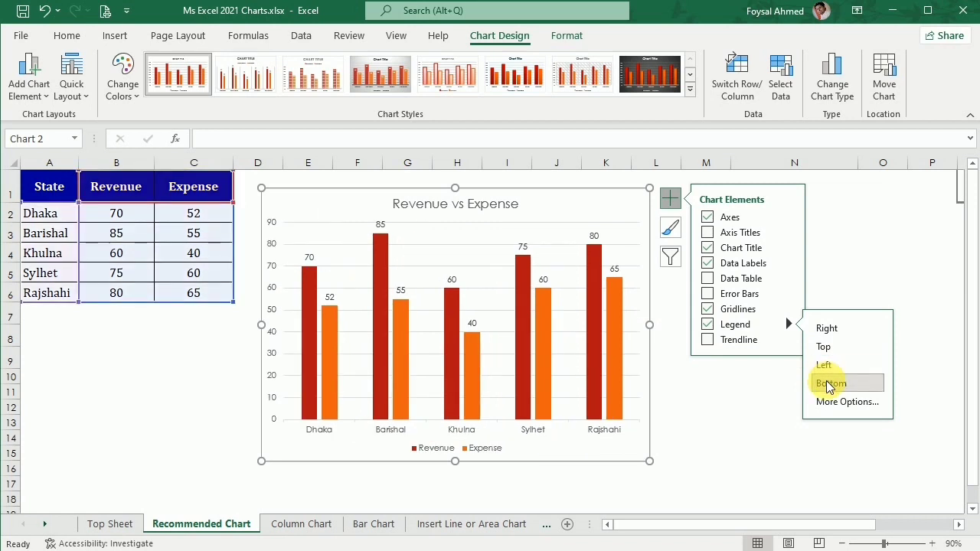
Move the legend to the Top position, directly beneath the chart title
left_click(28, 73)
mouse_move(77, 268)
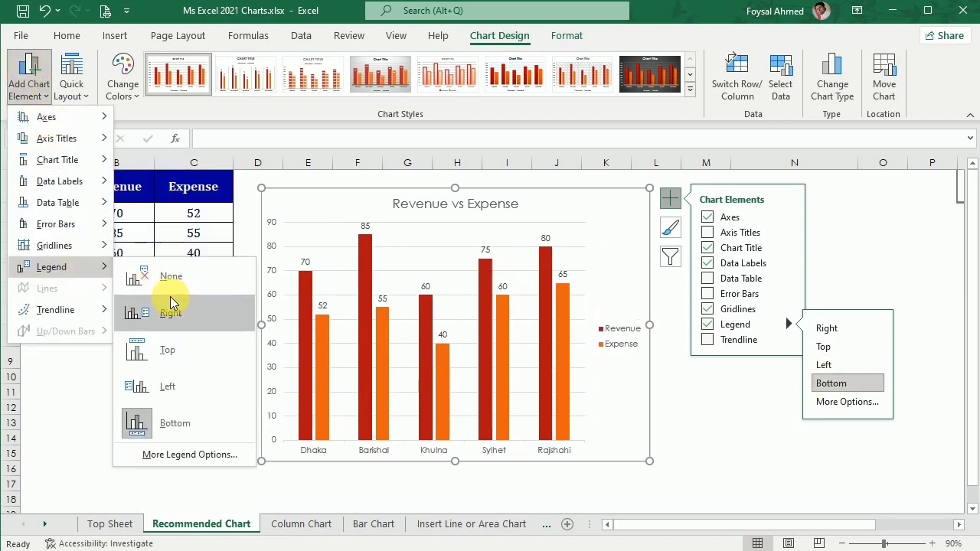
left_click(155, 354)
left_click(29, 85)
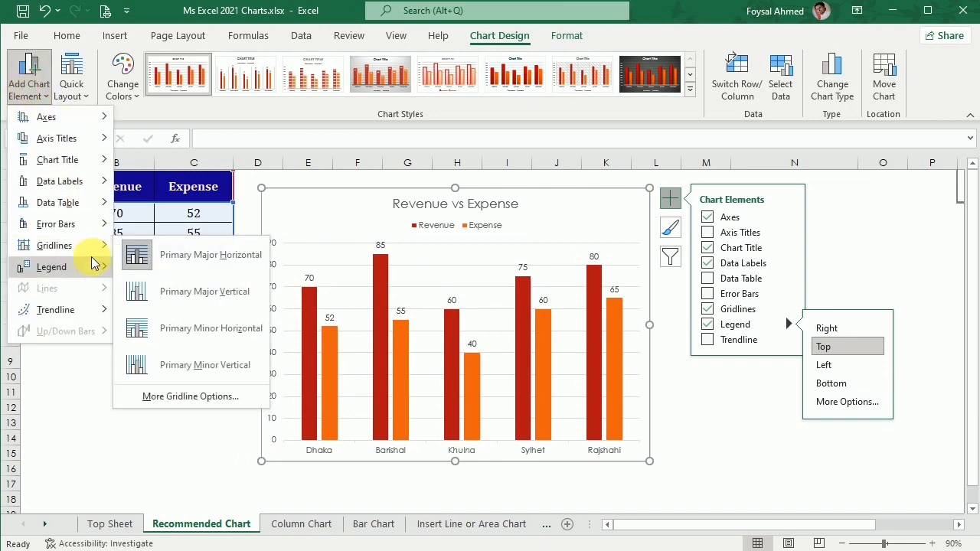
mouse_move(94, 264)
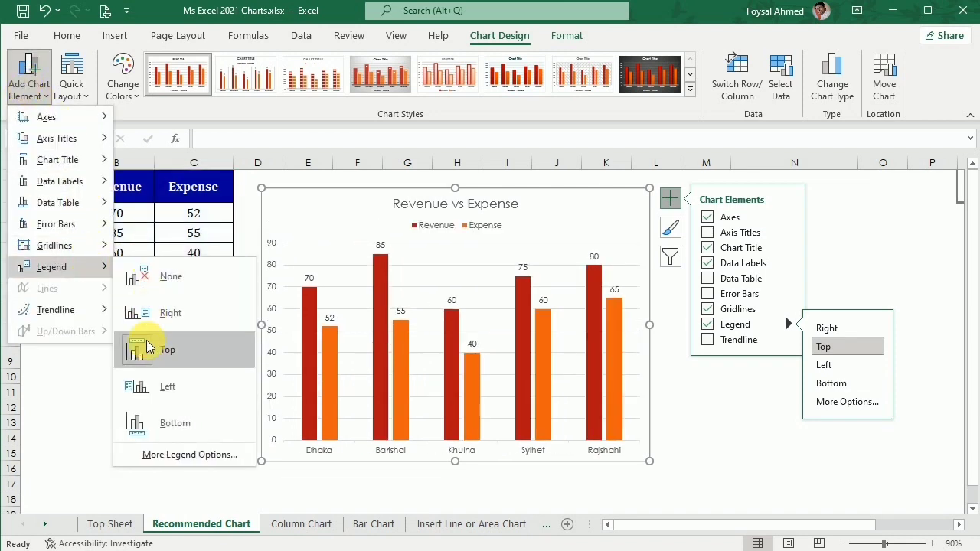
left_click(138, 354)
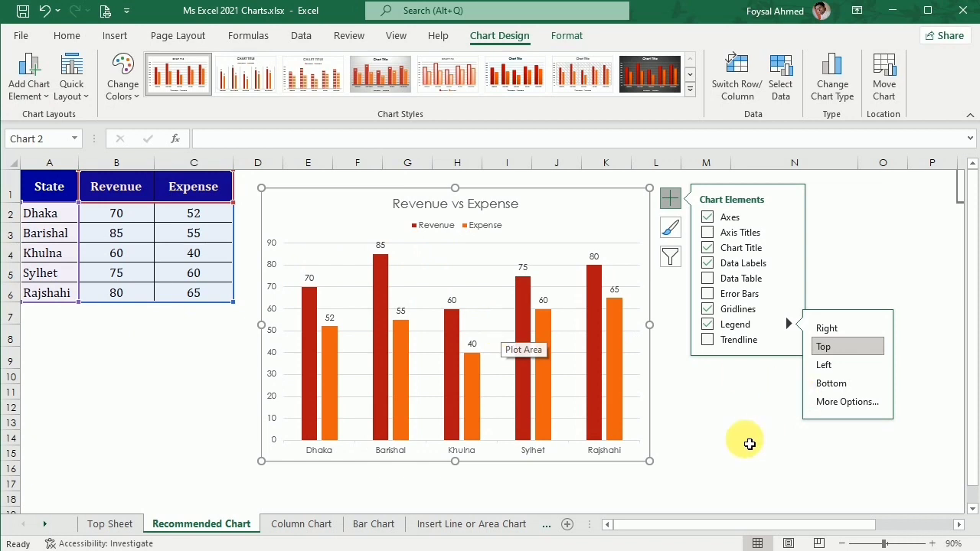
Add Linear trendlines to the chart for both the Revenue and Expense series
mouse_move(784, 338)
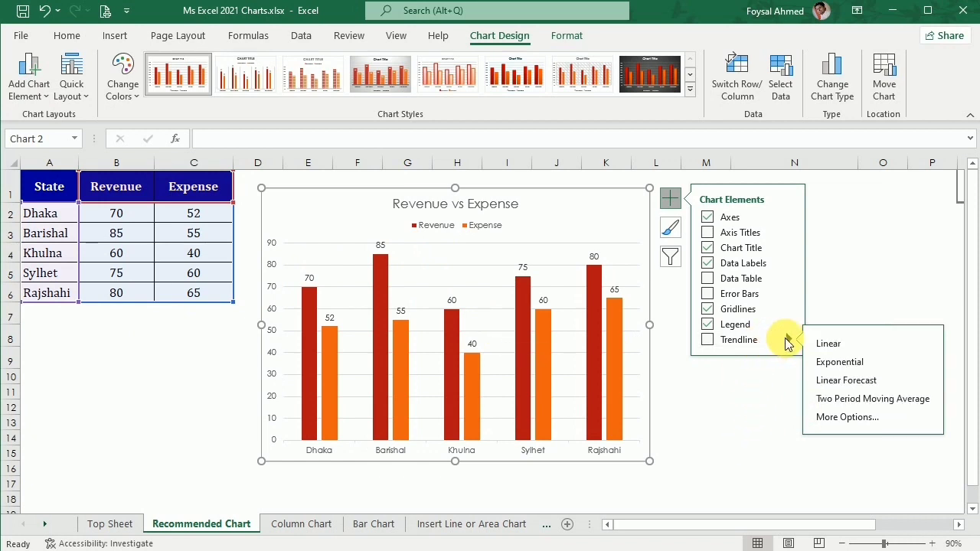
left_click(833, 344)
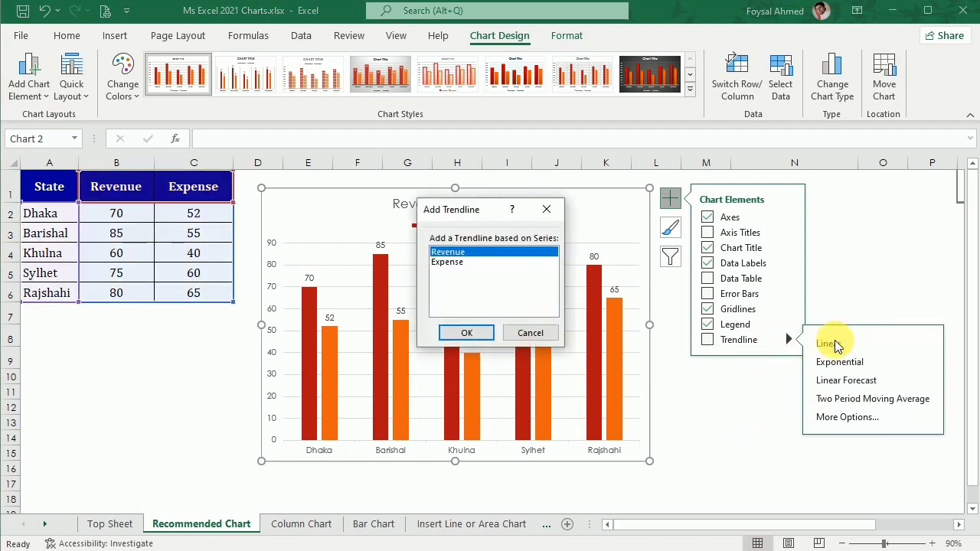
left_click(468, 334)
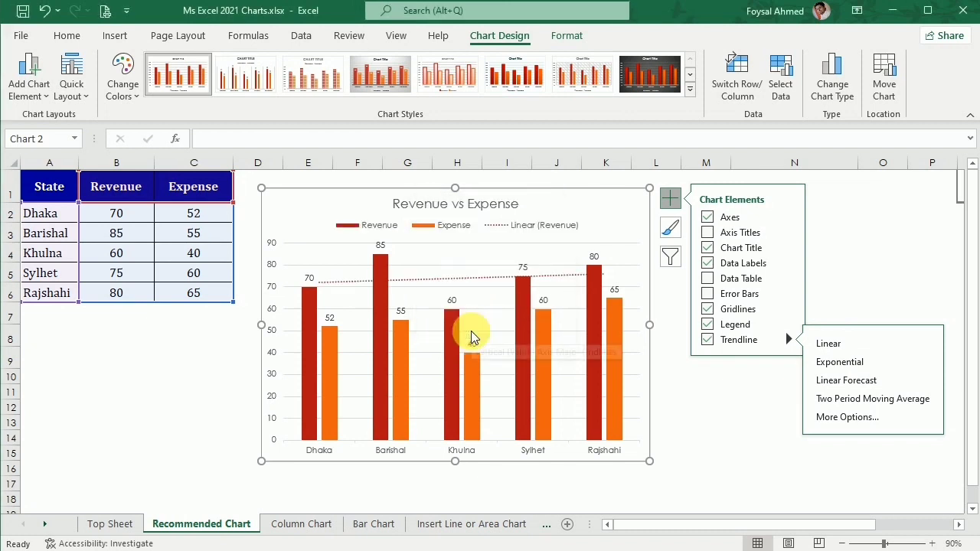
left_click(828, 344)
left_click(442, 263)
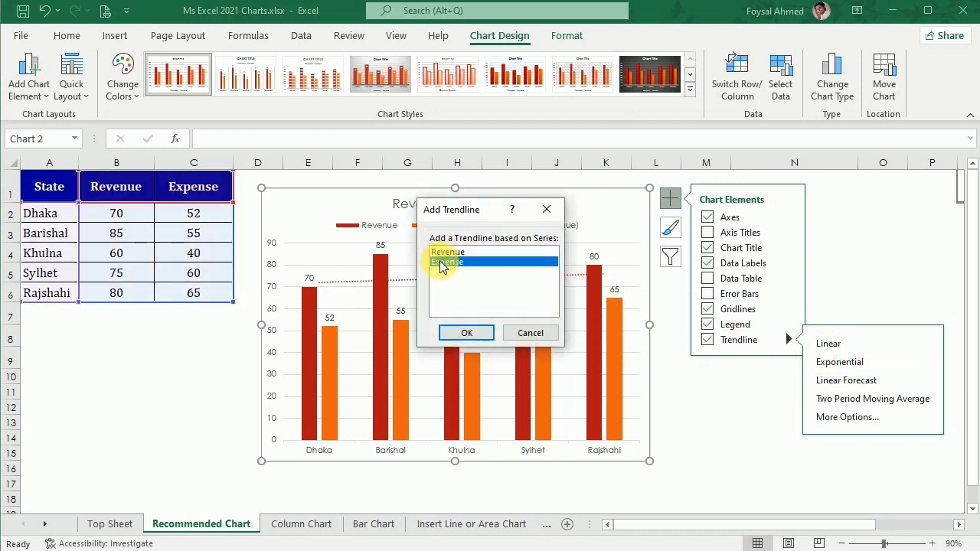
left_click(468, 336)
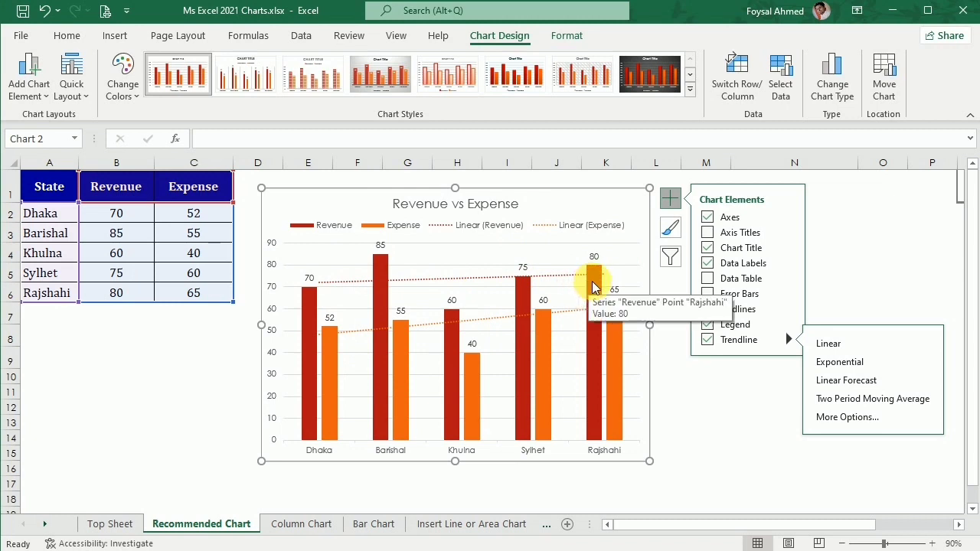
Add an Exponential trendline based on the Revenue series to the Revenue vs Expense chart
left_click(838, 361)
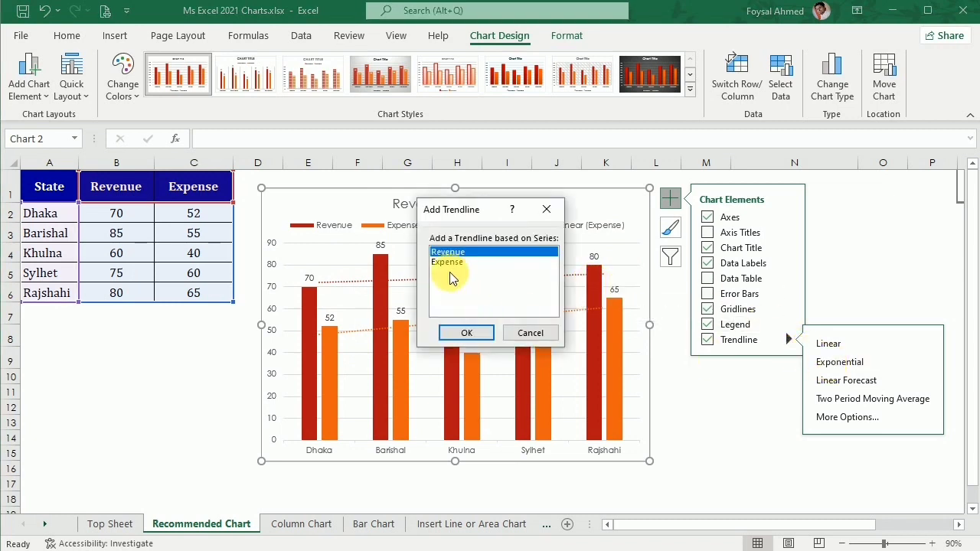
left_click(463, 333)
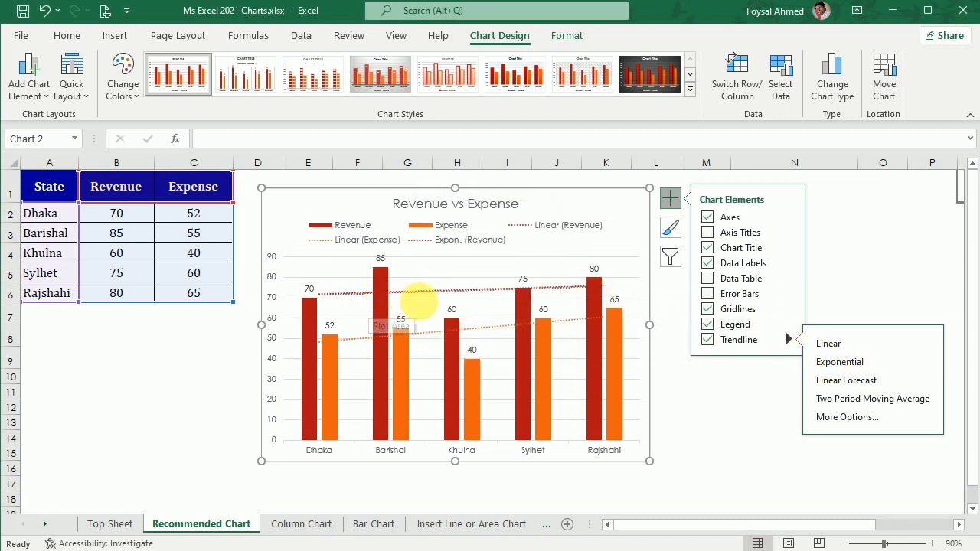
left_click(826, 343)
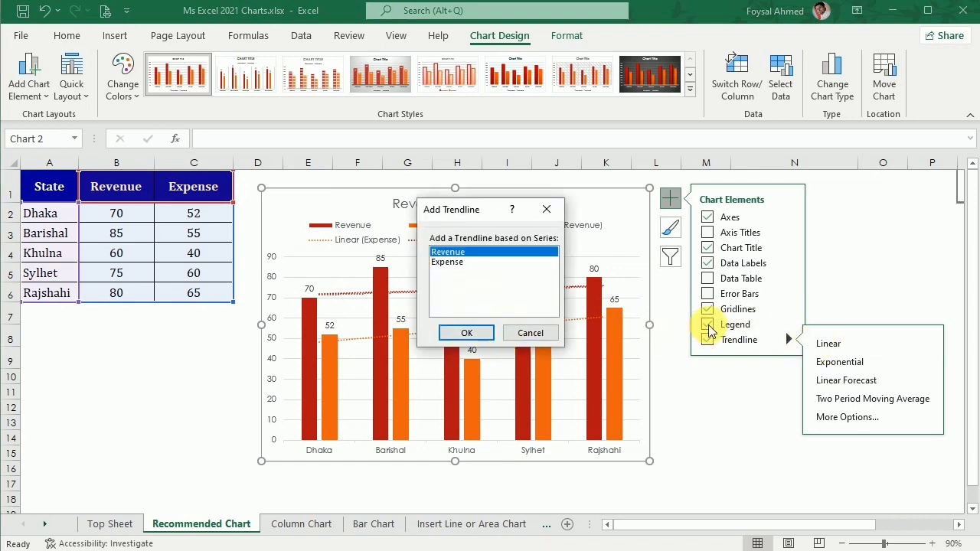
left_click(529, 332)
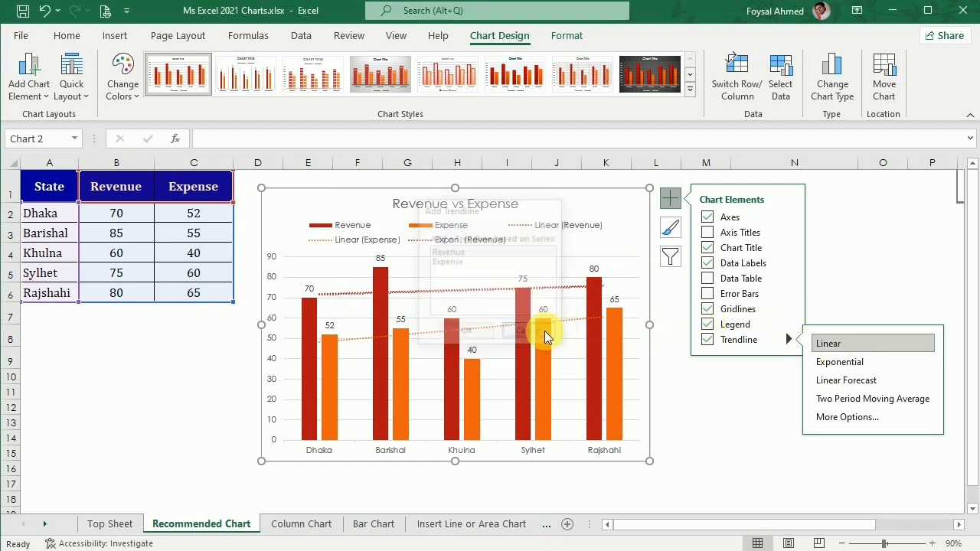
Remove all trendlines from the Revenue vs Expense chart
left_click(707, 340)
left_click(707, 342)
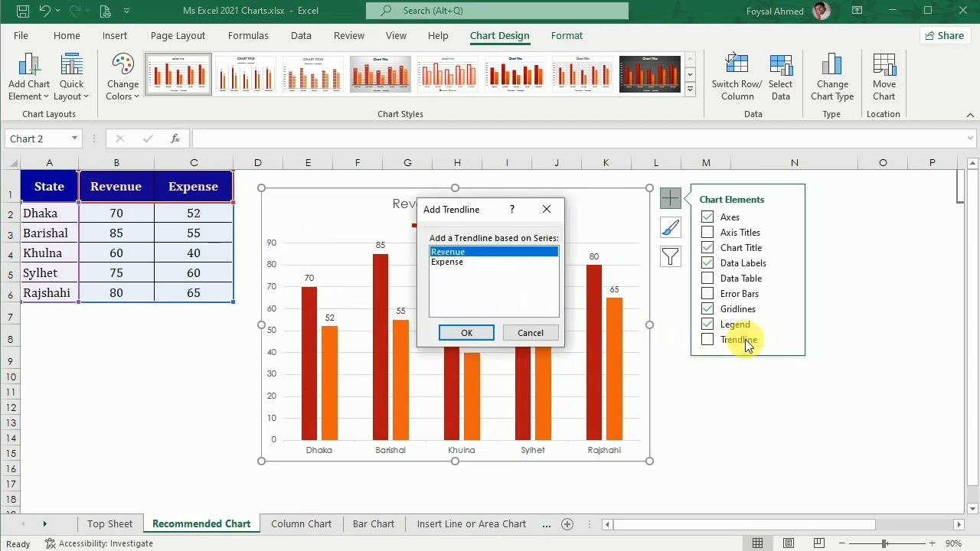
left_click(530, 333)
Add Exponential trendlines to the chart for both the Revenue and Expense series
left_click(787, 339)
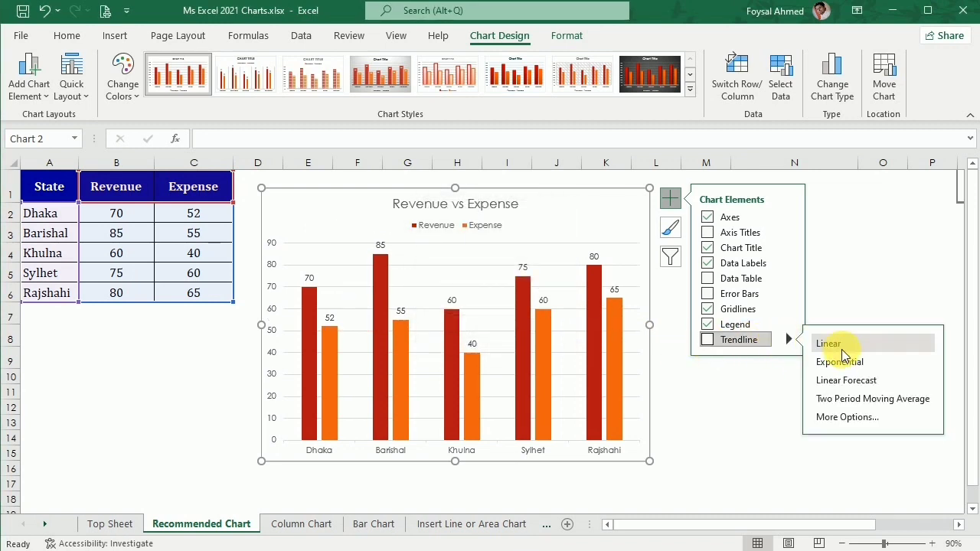
left_click(840, 361)
left_click(463, 331)
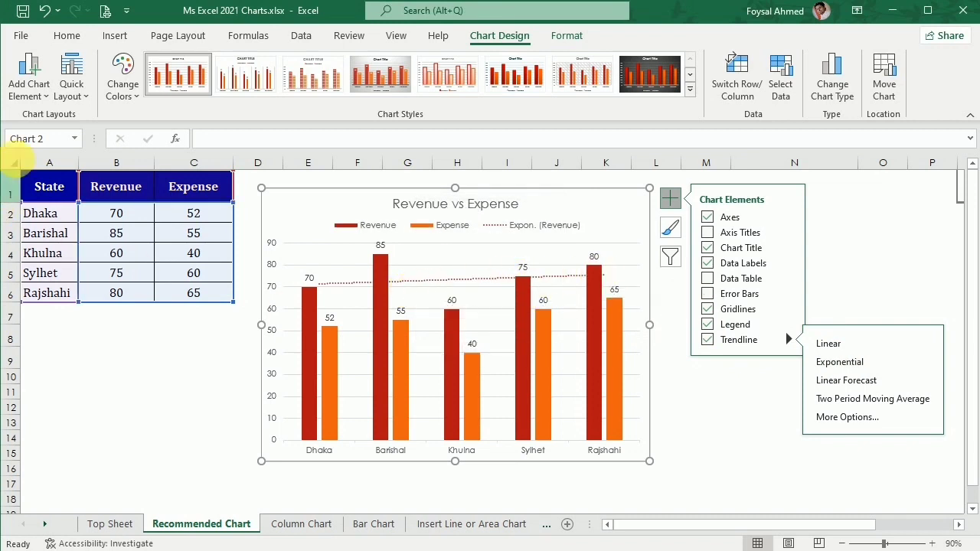
left_click(28, 81)
mouse_move(76, 309)
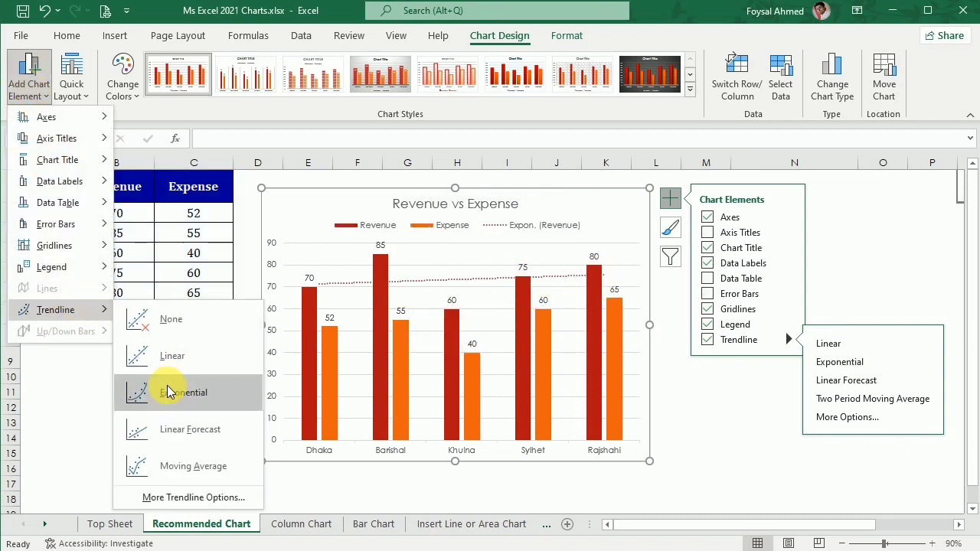
left_click(168, 392)
left_click(447, 262)
left_click(466, 334)
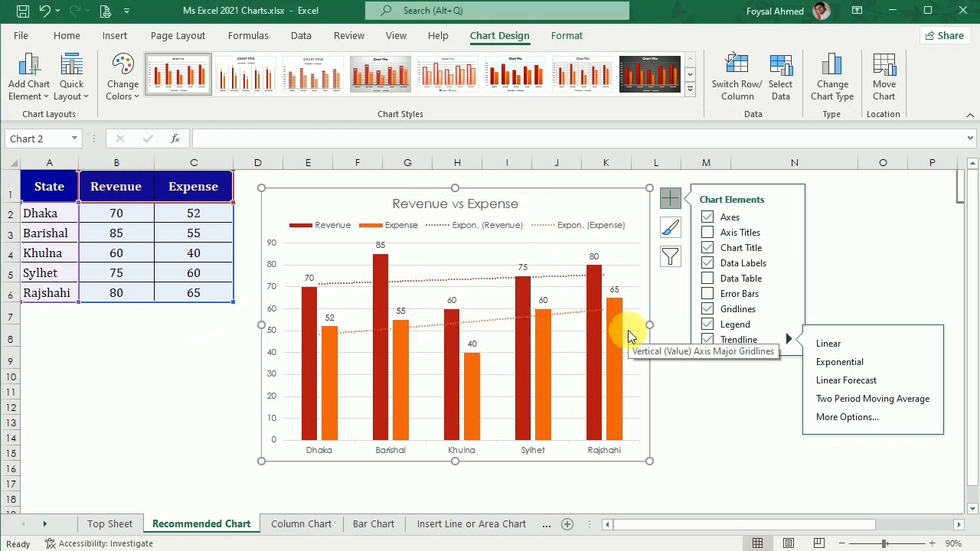
Clear the Exponential trendlines from the chart by setting its trendline option to None
left_click(29, 73)
mouse_move(93, 314)
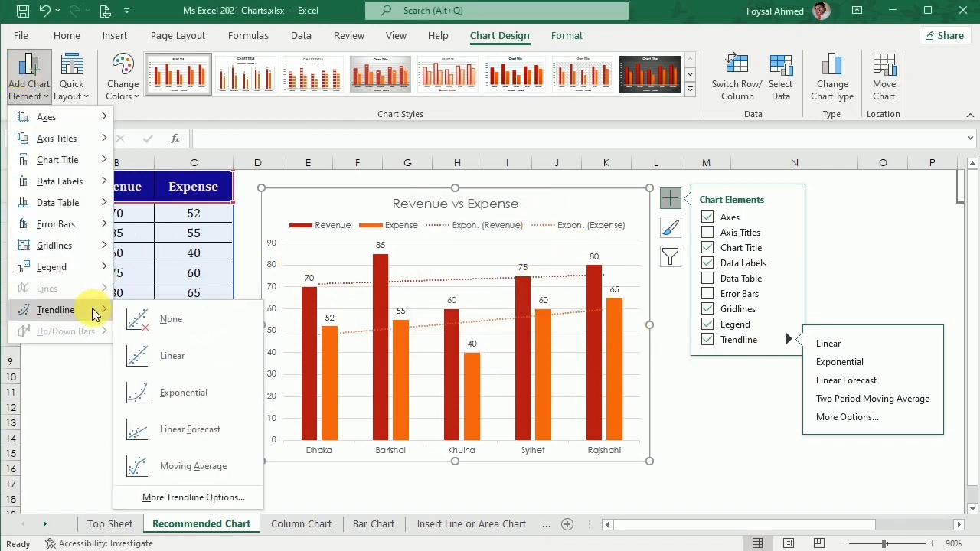
left_click(157, 317)
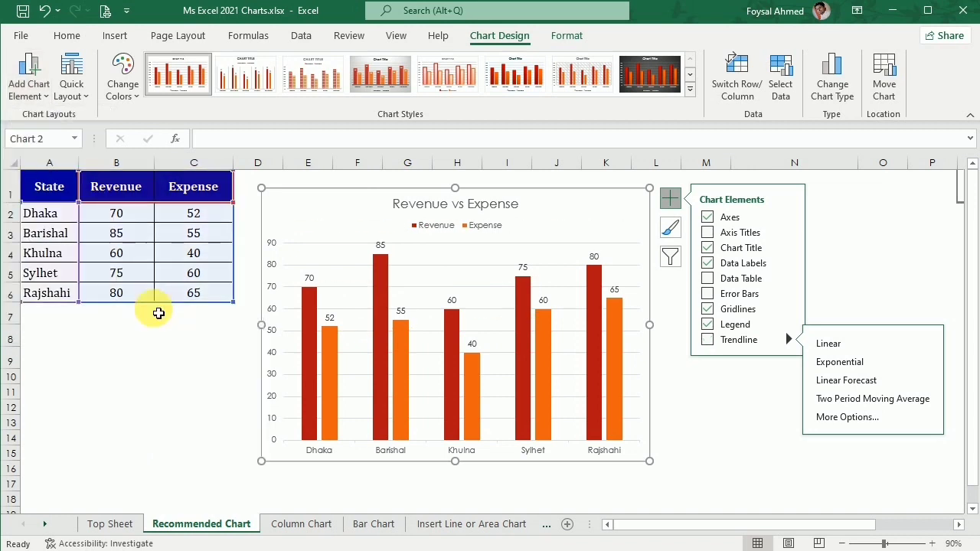
Add Two Period Moving Average trendlines to the chart for both the Revenue and Expense series
left_click(837, 399)
left_click(464, 330)
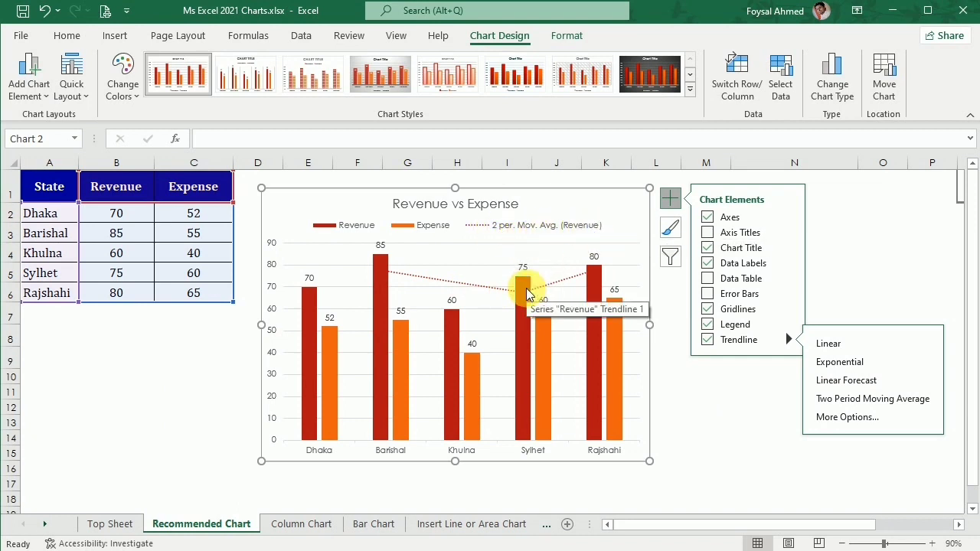
left_click(28, 81)
mouse_move(105, 308)
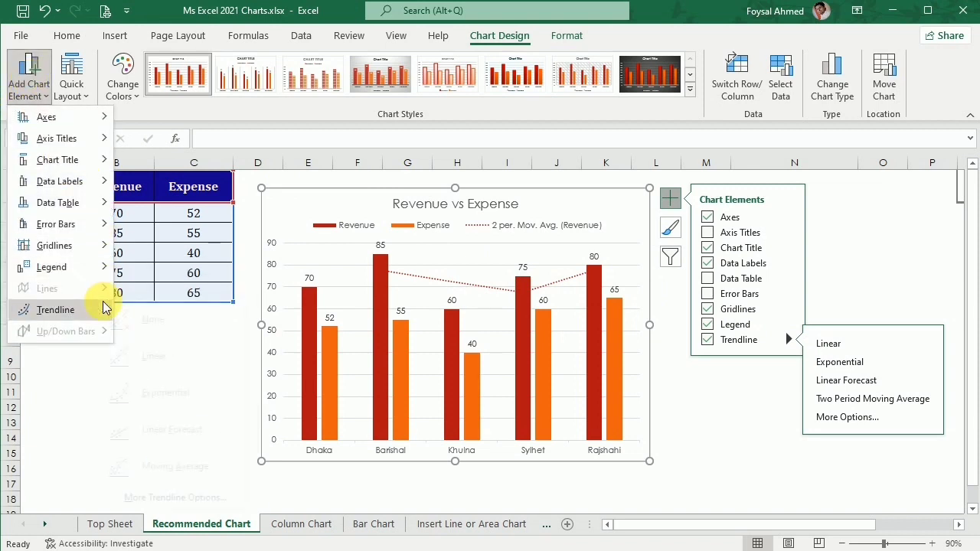
left_click(174, 389)
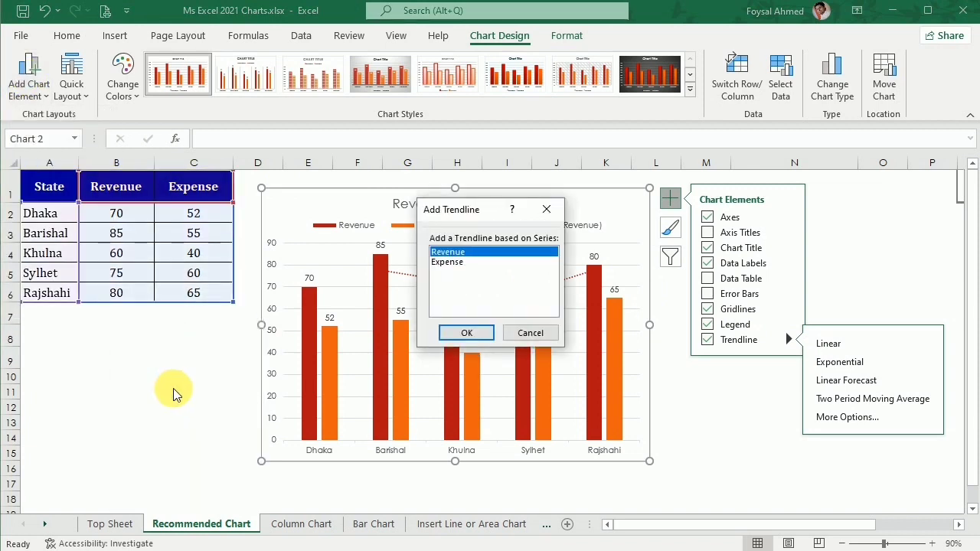
left_click(562, 207)
left_click(29, 83)
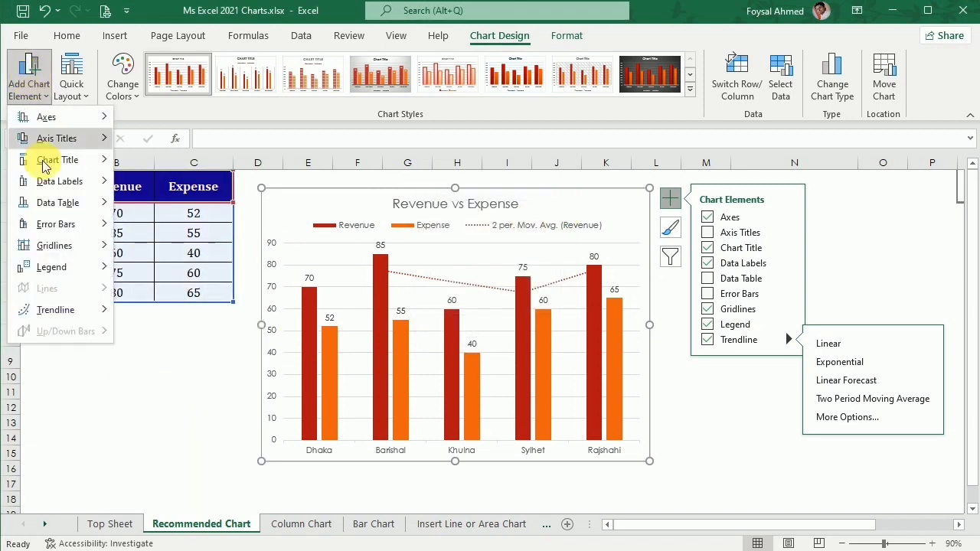
mouse_move(61, 314)
left_click(173, 460)
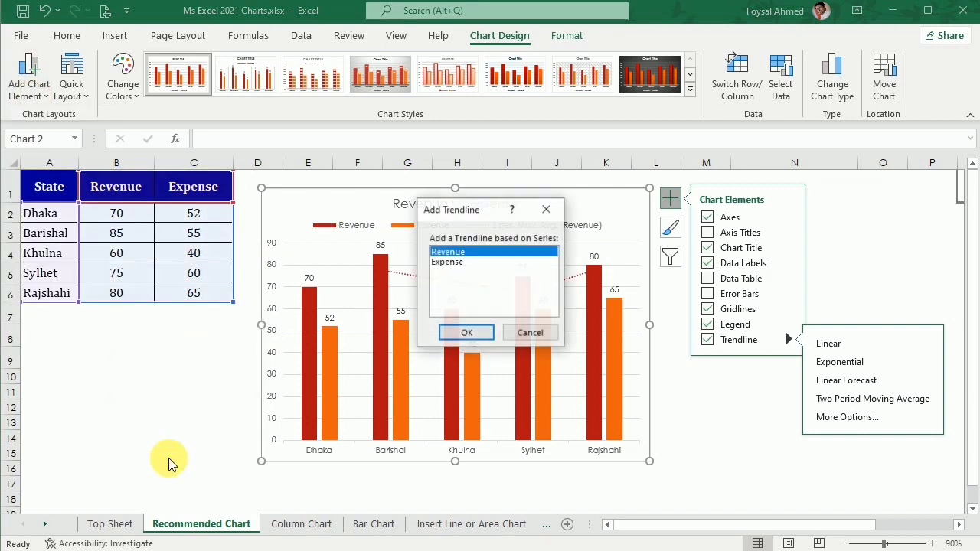
left_click(452, 262)
left_click(459, 329)
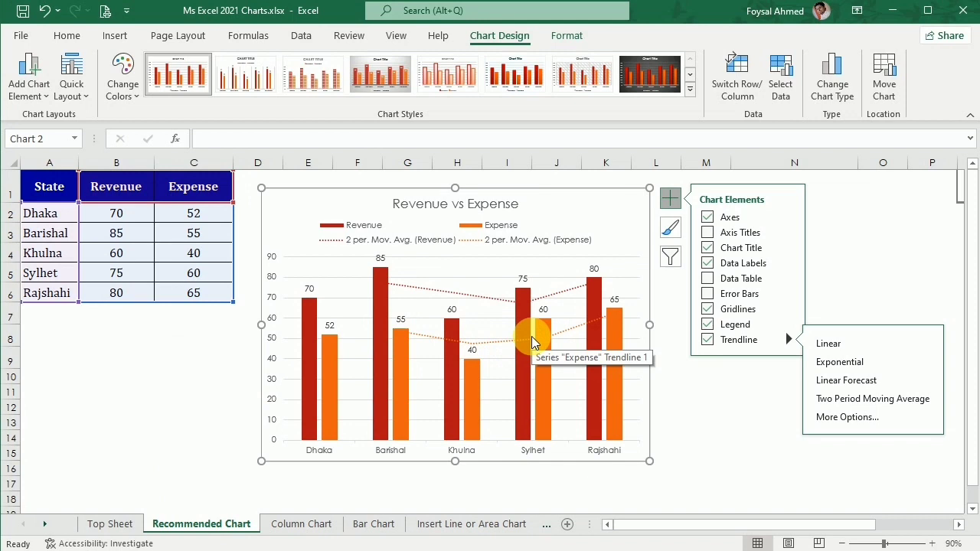
Set the chart's trendline option to None to remove both moving average trendlines
left_click(34, 73)
mouse_move(55, 310)
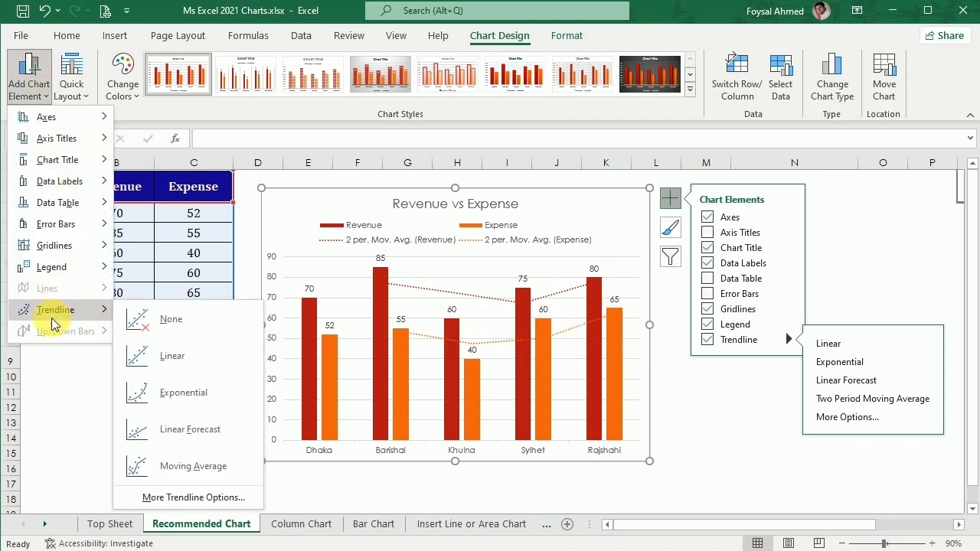
left_click(139, 318)
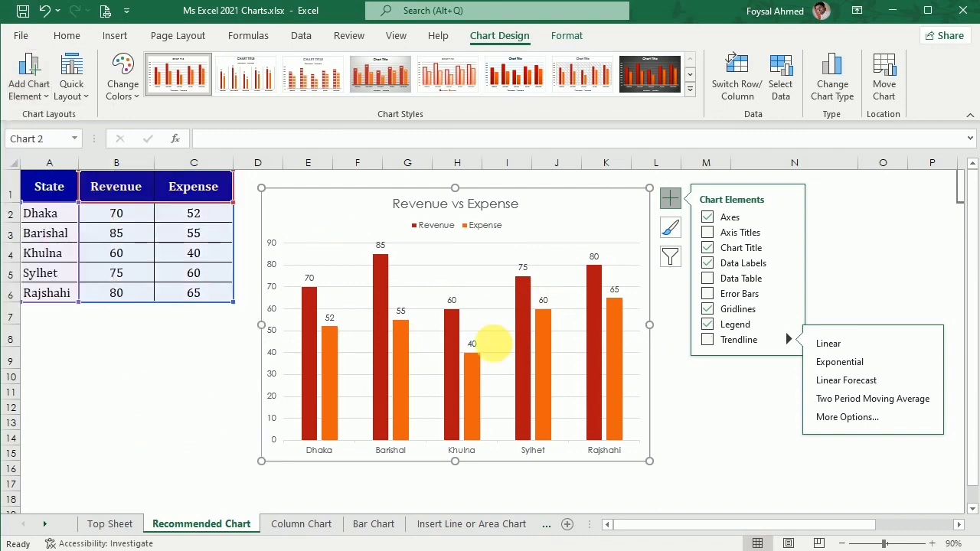
Examine the style thumbnails and the Colorful and Monochromatic palettes available for the chart
left_click(700, 391)
left_click(612, 230)
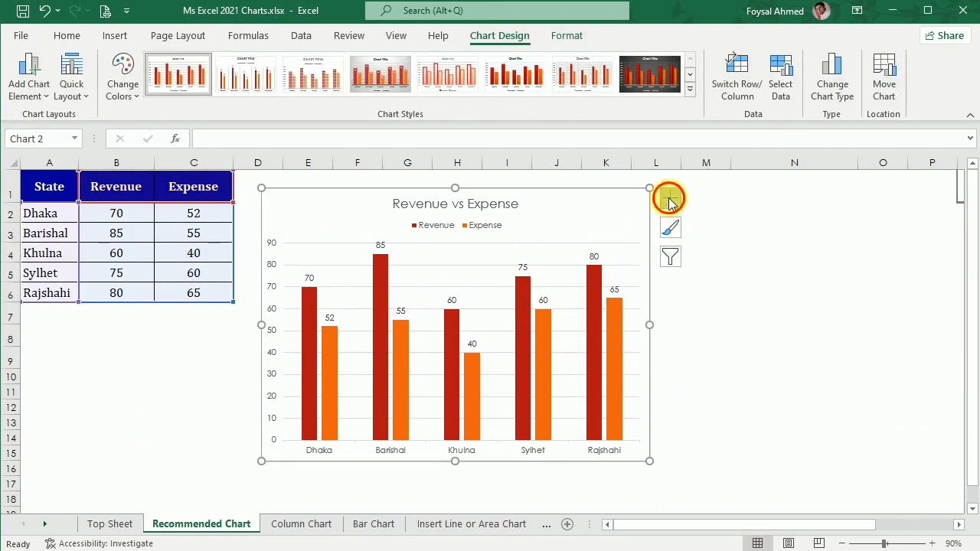
left_click(669, 201)
left_click(670, 227)
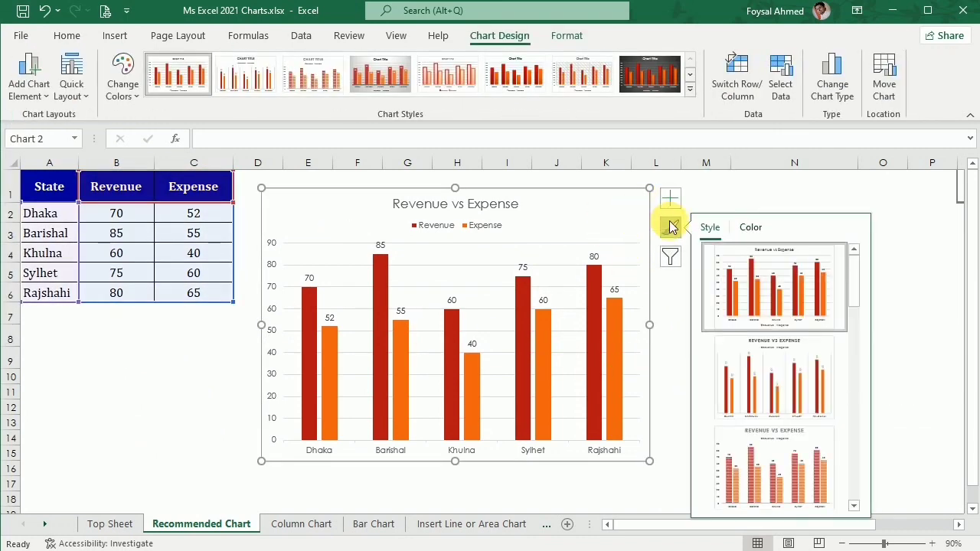
left_click(672, 291)
left_click(617, 216)
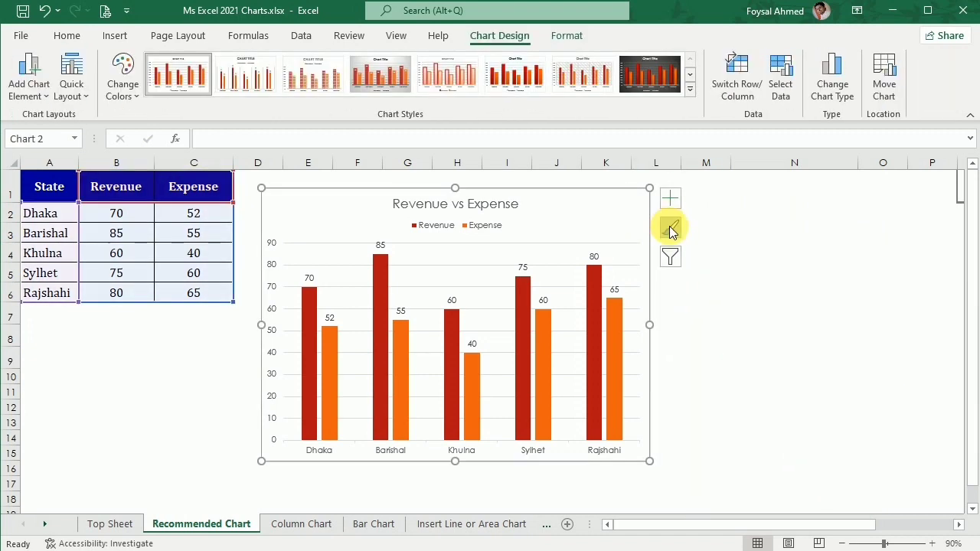
left_click(670, 228)
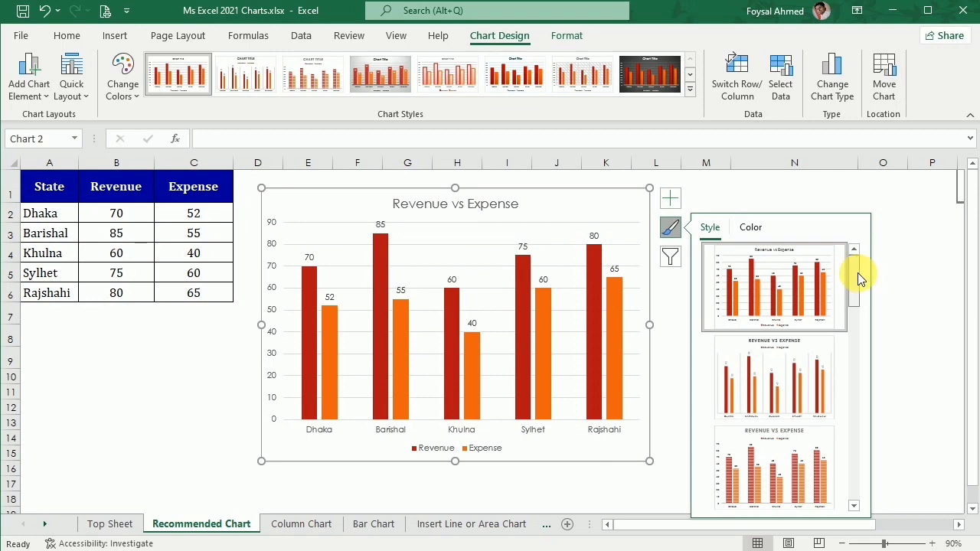
left_click_drag(856, 274, 841, 256)
left_click(750, 227)
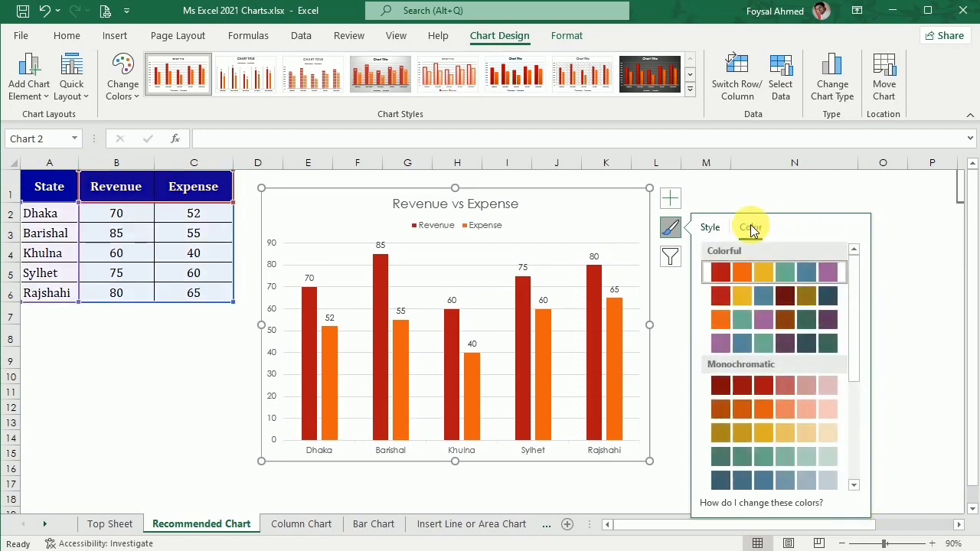
left_click(896, 276)
left_click(463, 247)
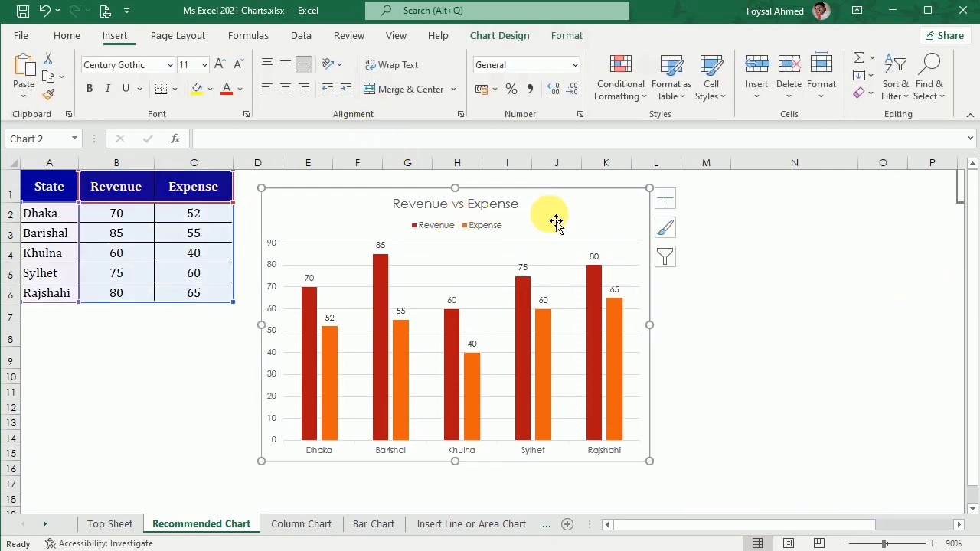
Apply Style 14 to the chart and colour it with the second Colorful palette, red and gold
left_click(690, 89)
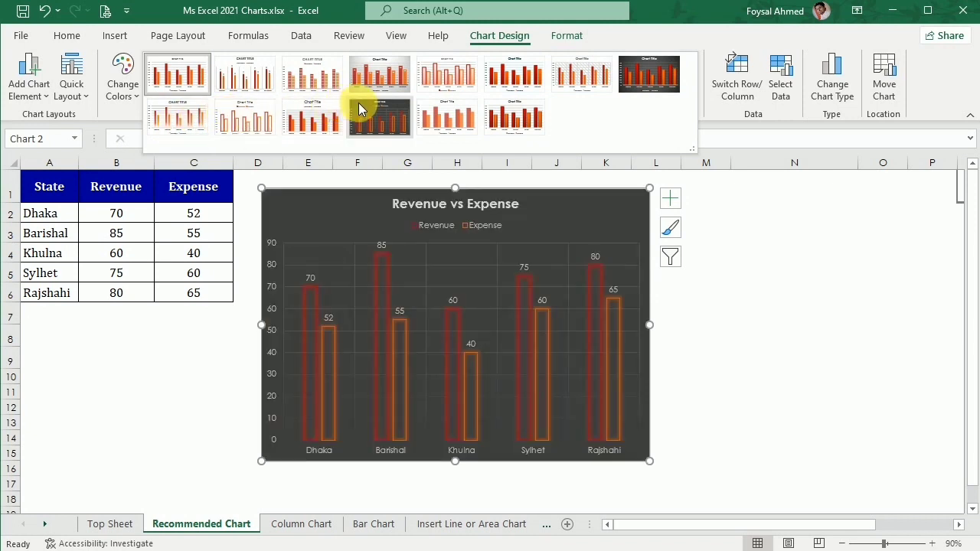
left_click(517, 117)
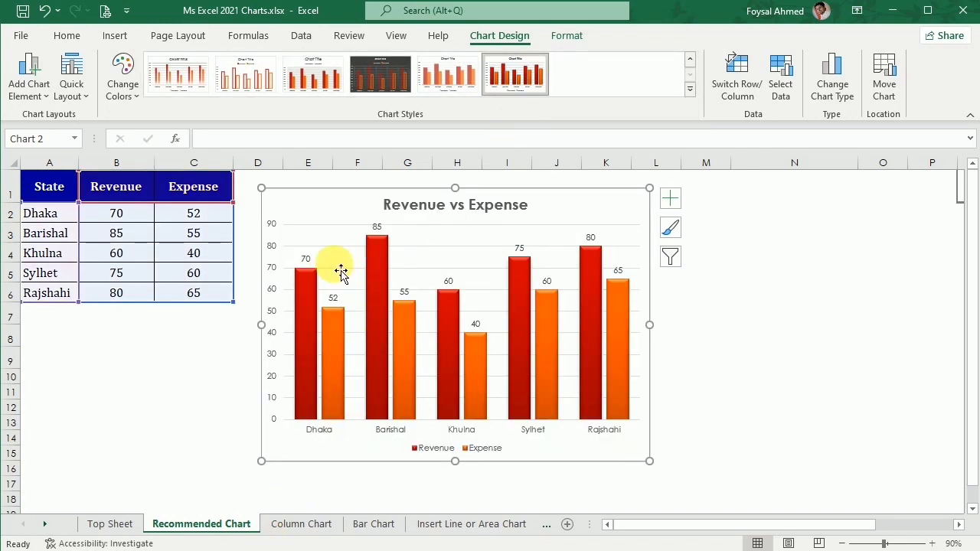
left_click(121, 84)
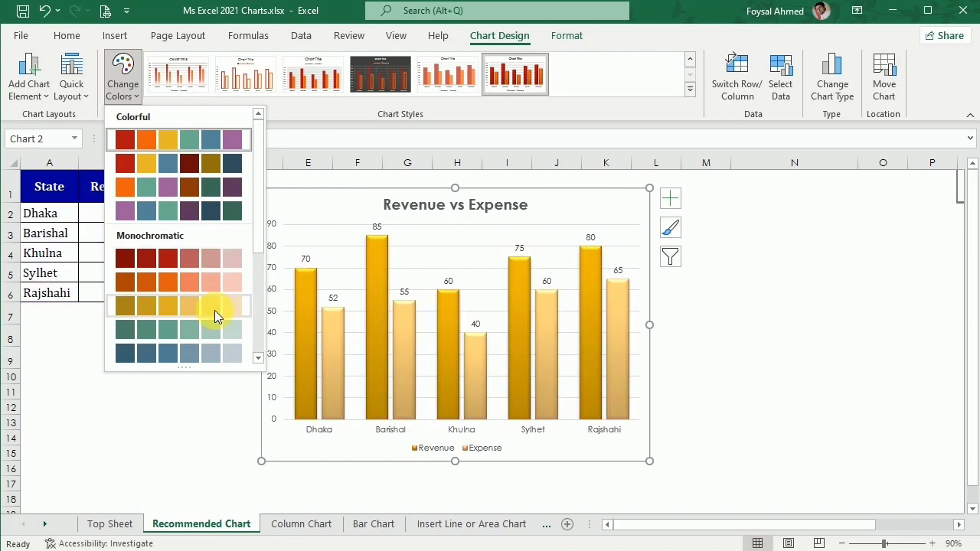
left_click(210, 159)
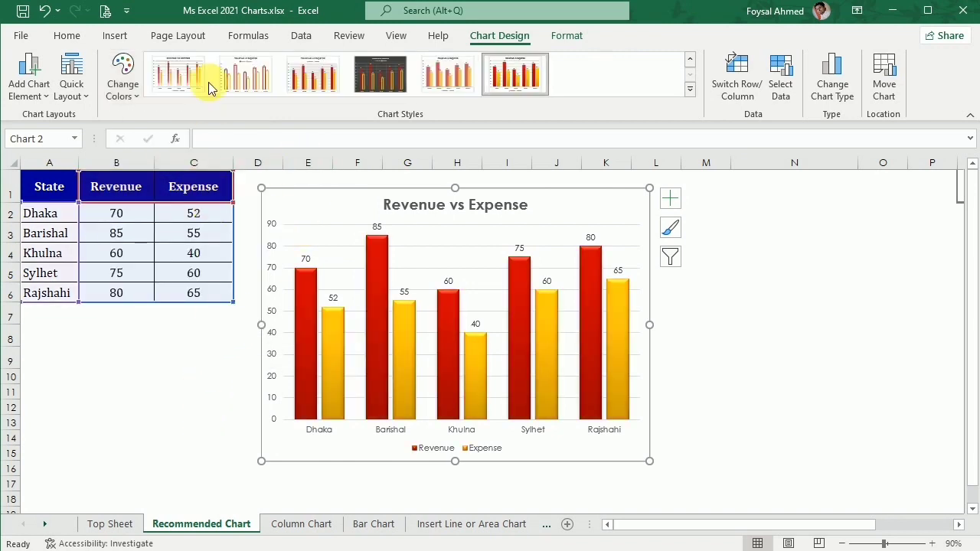
Try Style 10 on the chart and switch it back to Style 14
left_click(245, 74)
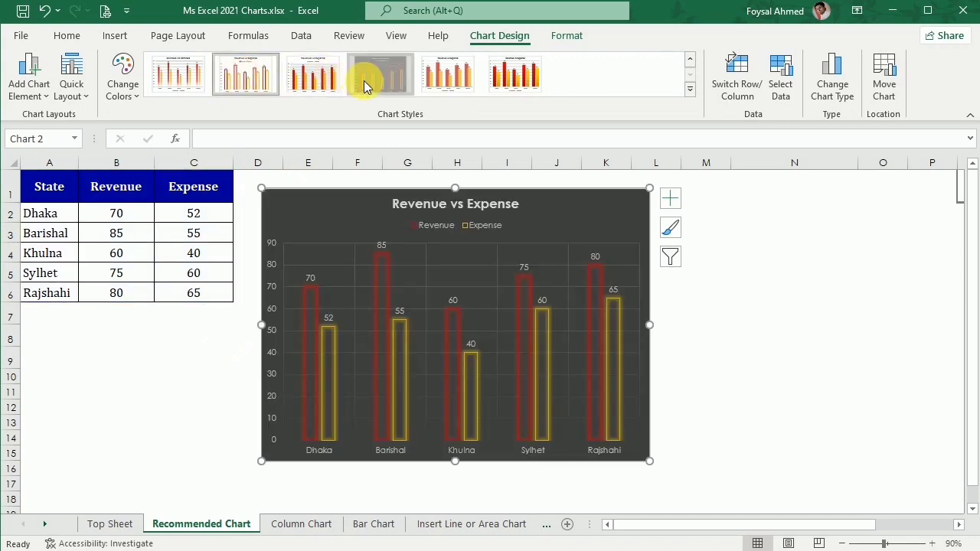
left_click(513, 77)
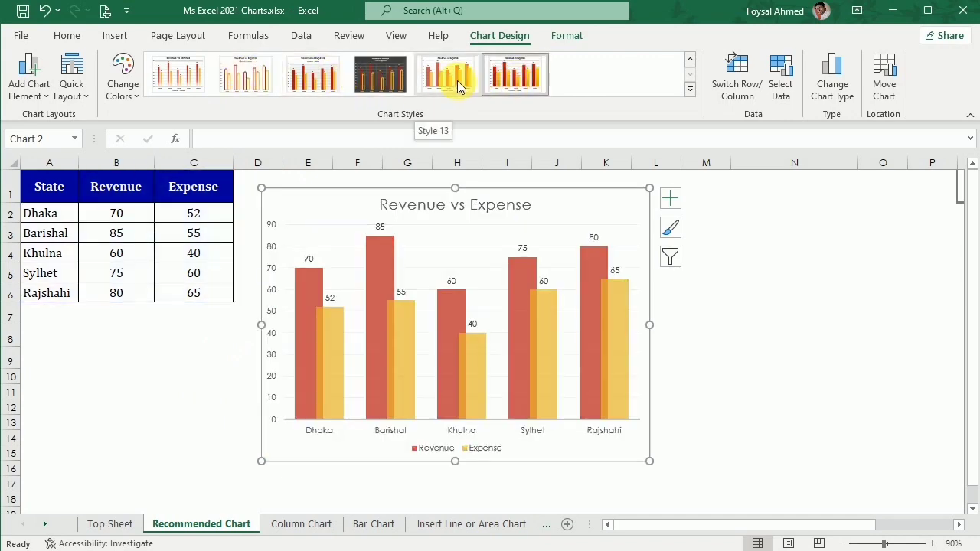
Try the fourth Colorful palette, purple and blue, and recolour the chart with the green Monochromatic Palette 4
left_click(119, 70)
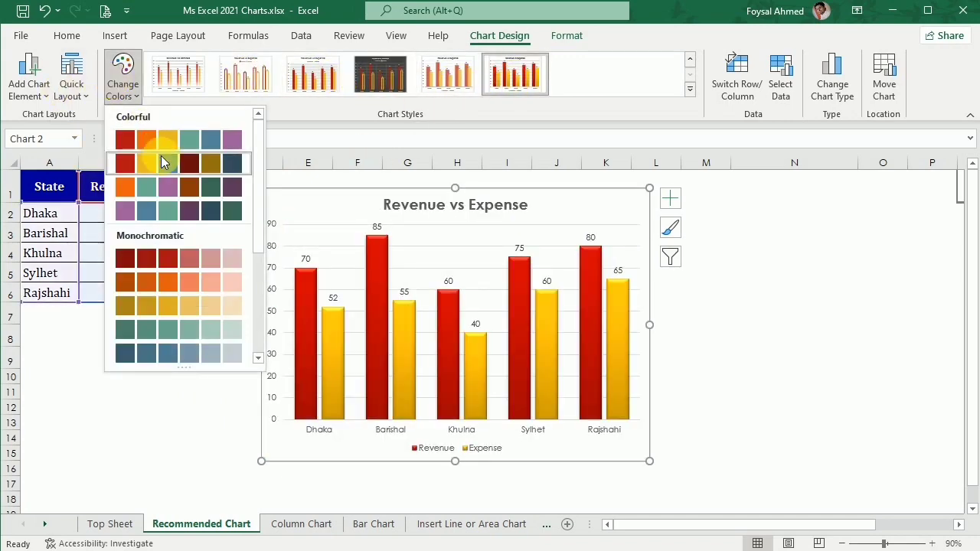
left_click(191, 206)
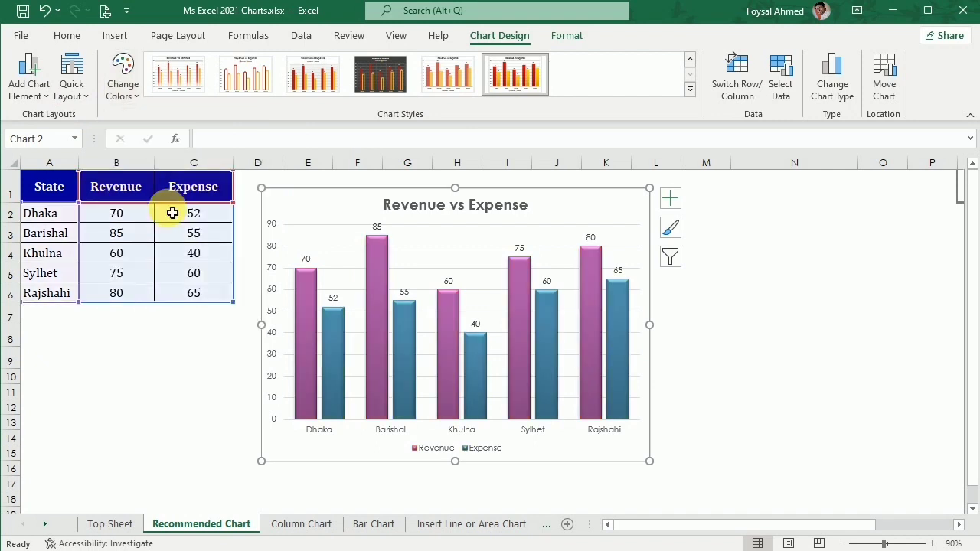
left_click(134, 76)
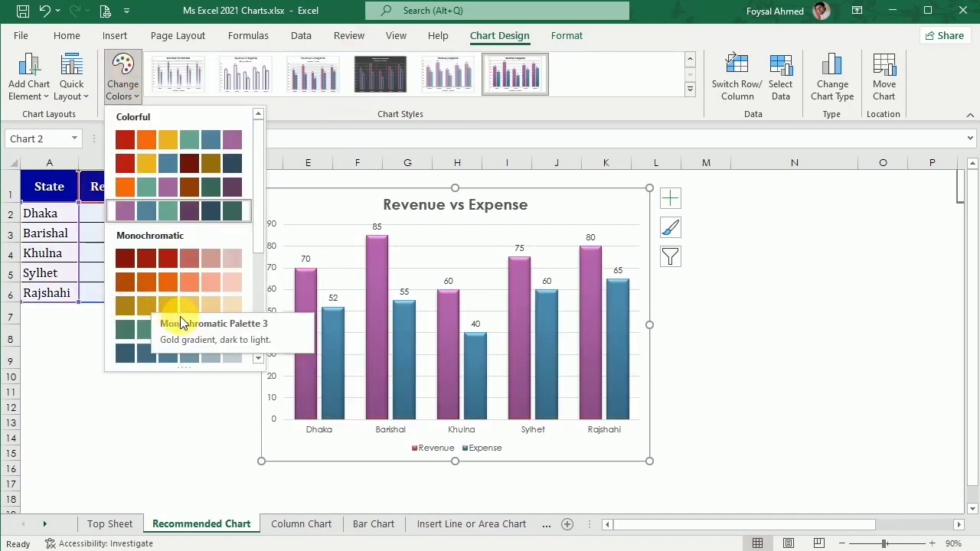
left_click(210, 339)
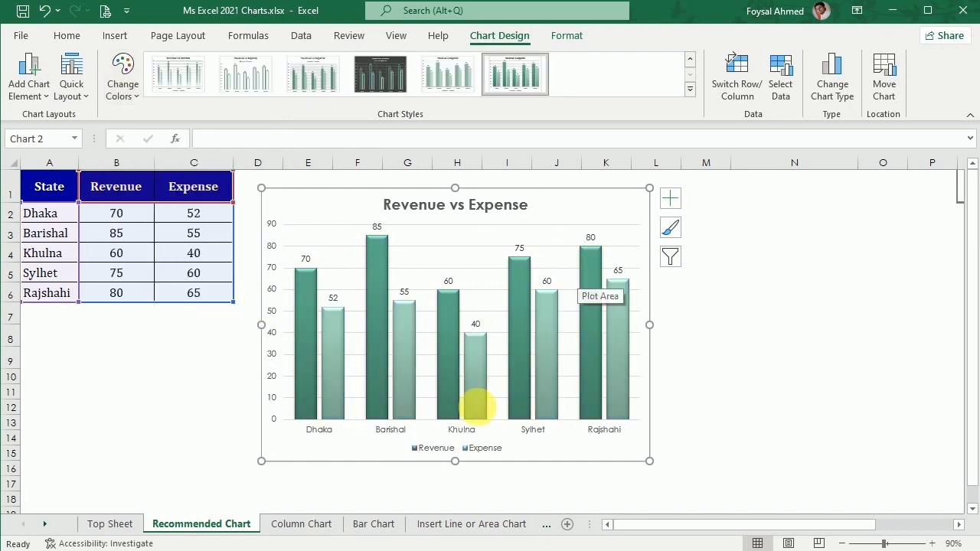
Recolour the chart with the second Colorful palette, red and gold
left_click(305, 290)
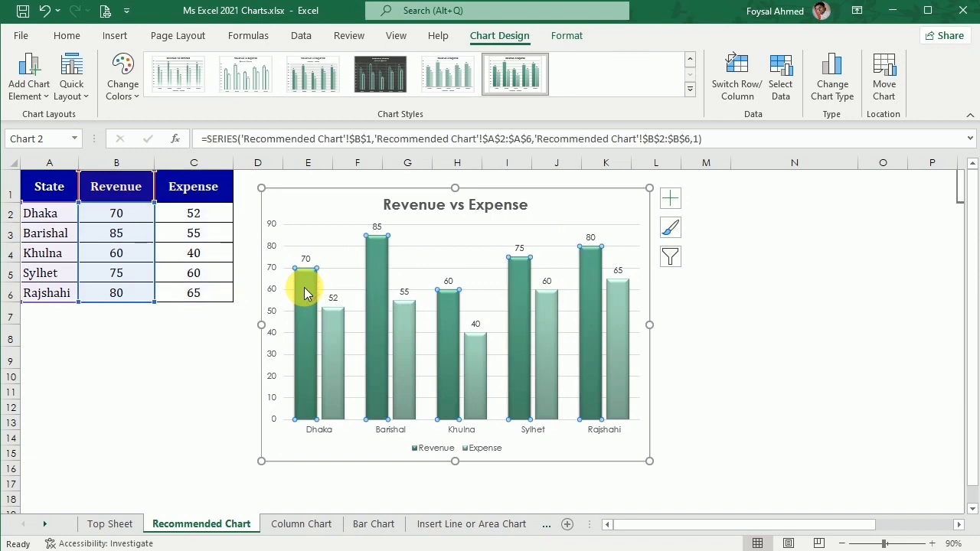
left_click(123, 76)
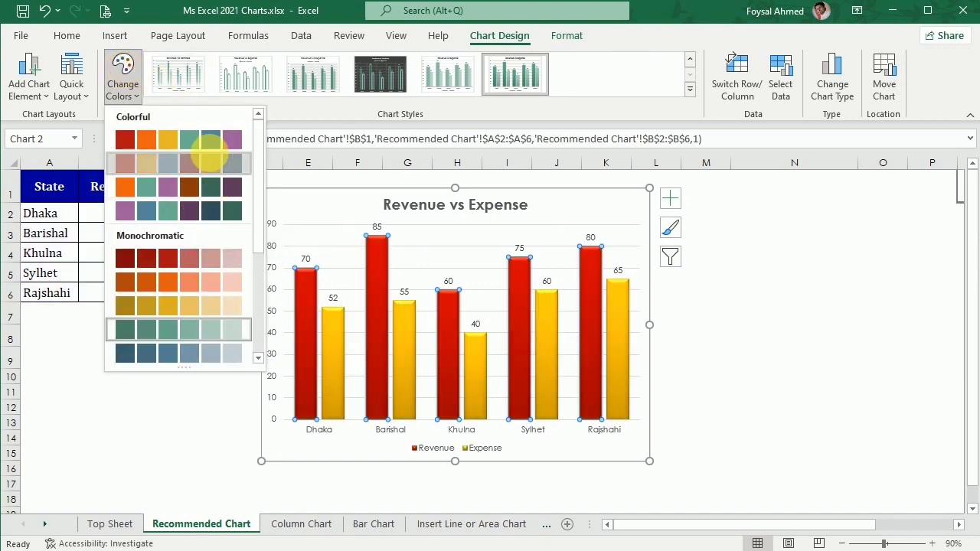
left_click(209, 152)
Fill only the Dhaka column of the Expense series with a light red theme colour
left_click(330, 340)
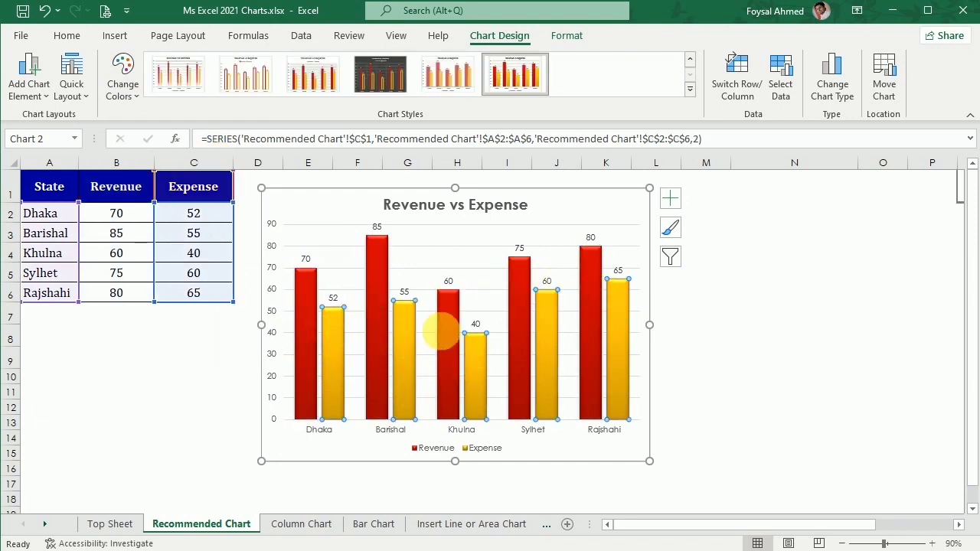
left_click(336, 328)
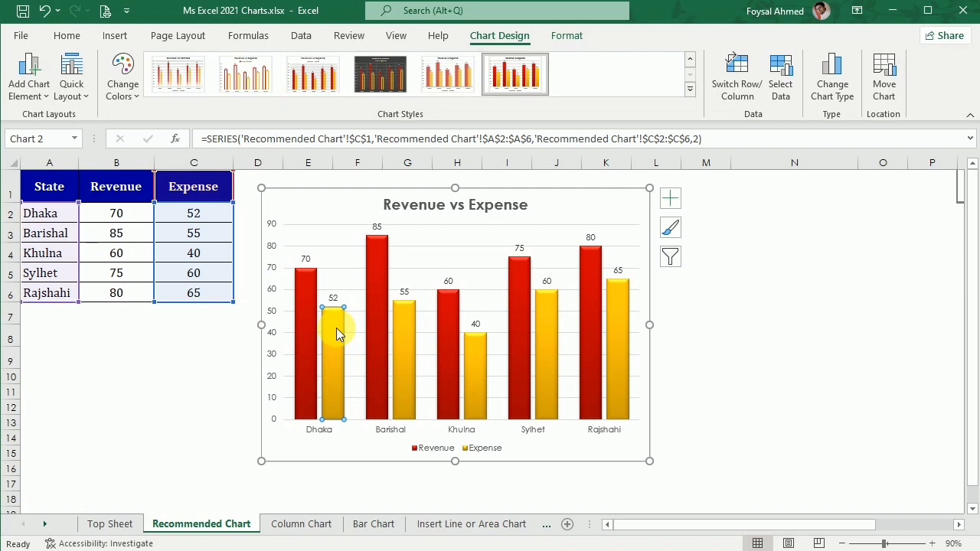
left_click(122, 82)
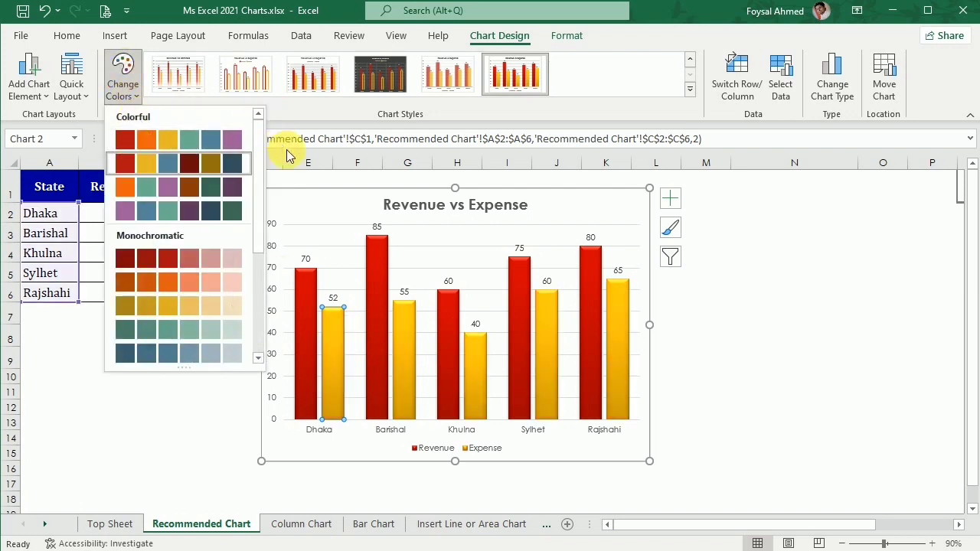
left_click(60, 30)
left_click(209, 90)
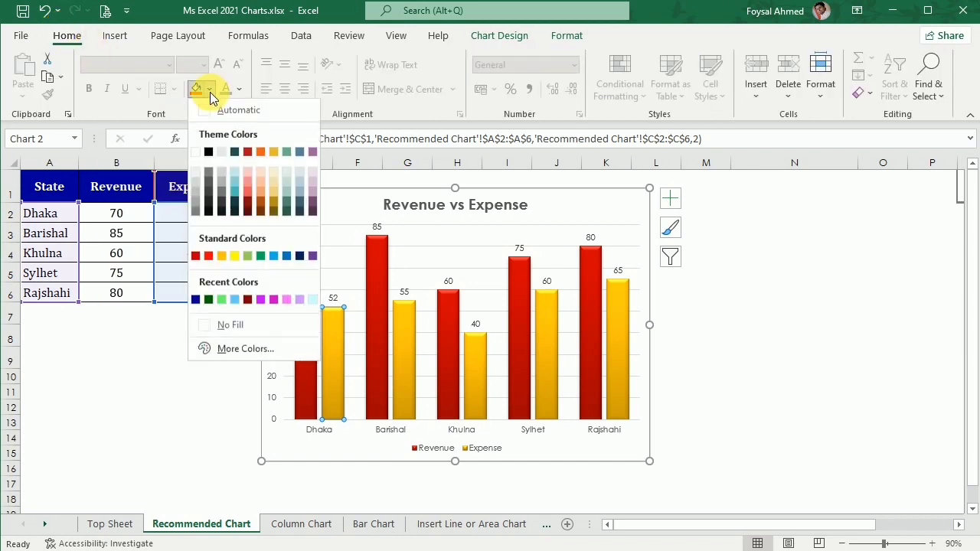
left_click(246, 196)
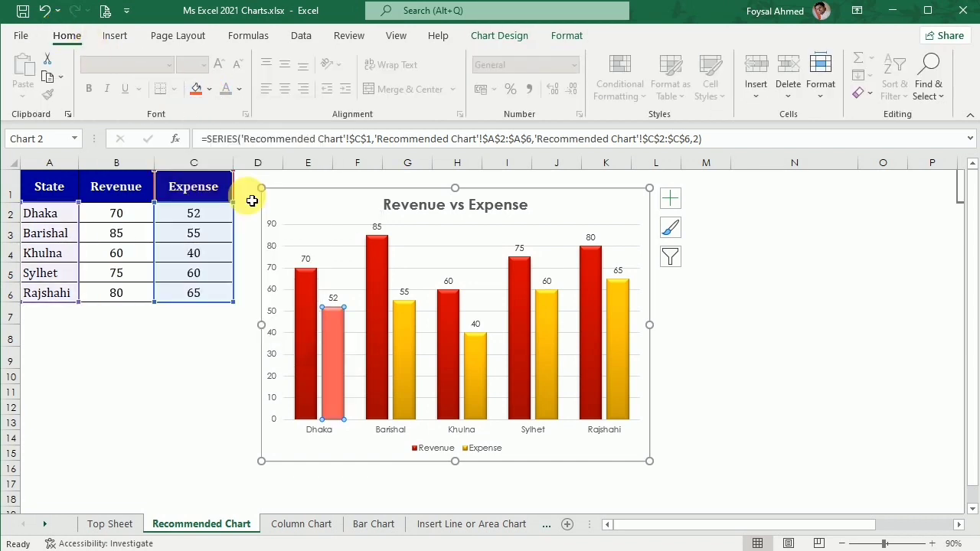
Fill the whole Revenue series with the standard dark blue colour
left_click(306, 296)
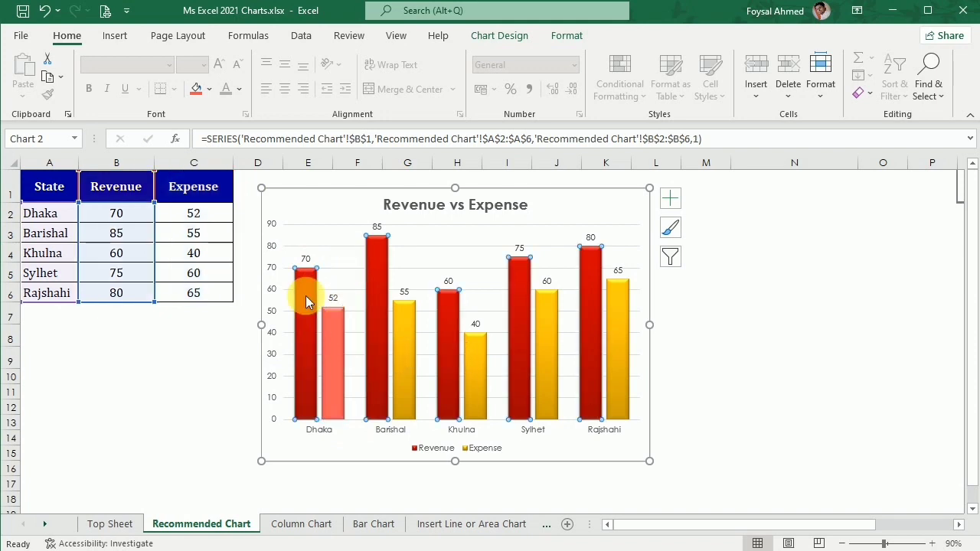
left_click(209, 89)
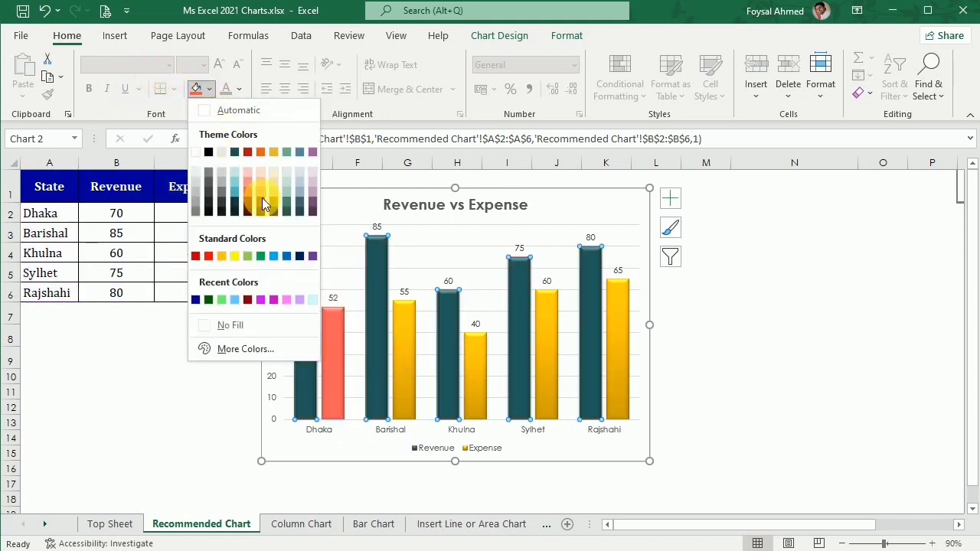
left_click(299, 255)
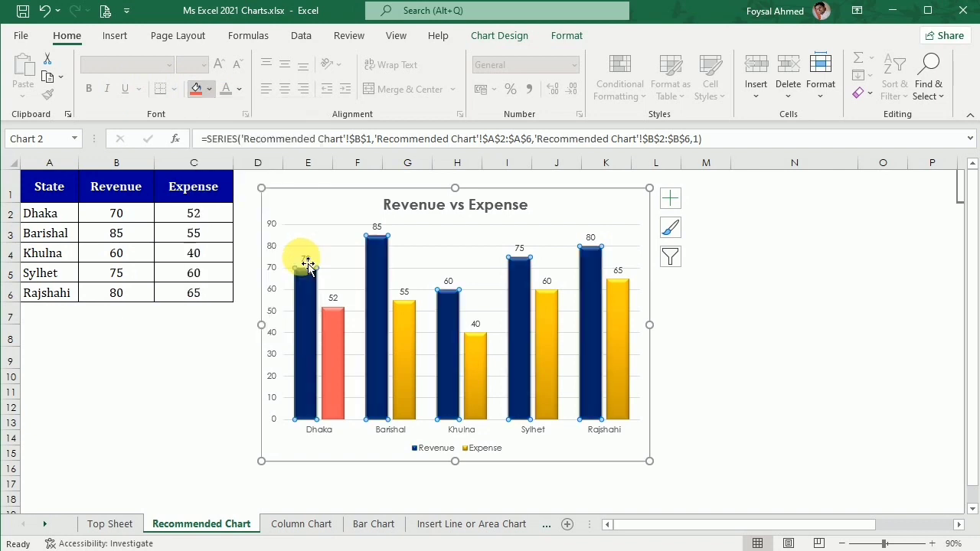
Fill only the Barishal column of the Revenue series with the recently used dark green
left_click(370, 268)
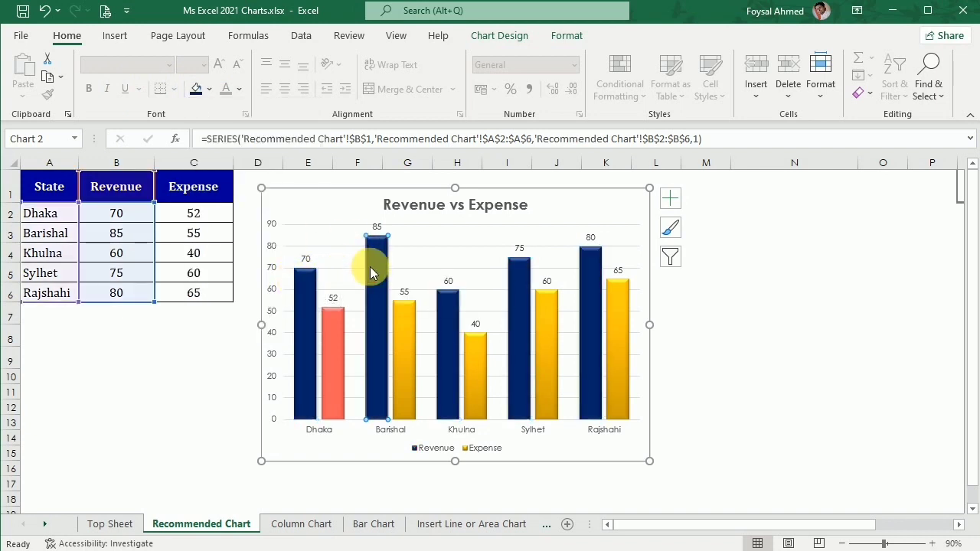
left_click(210, 91)
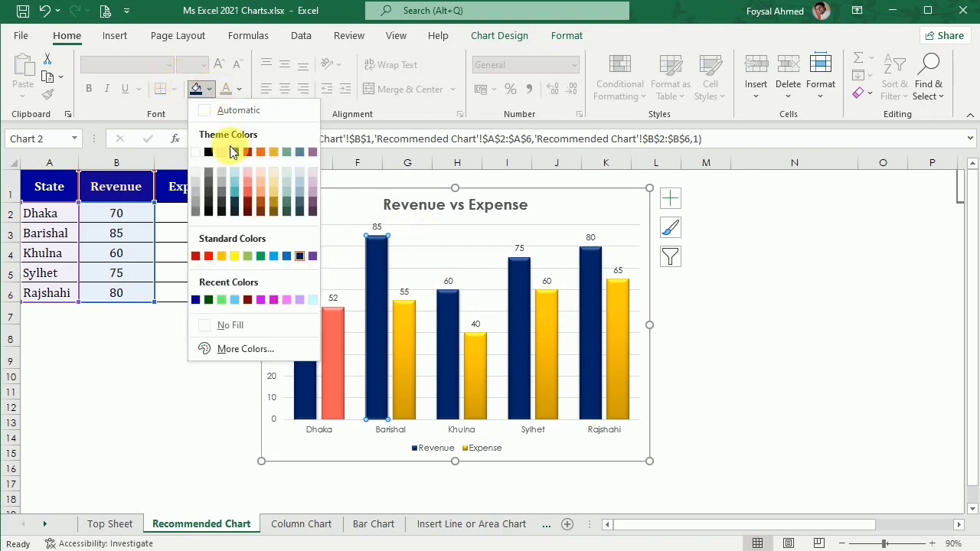
left_click(204, 298)
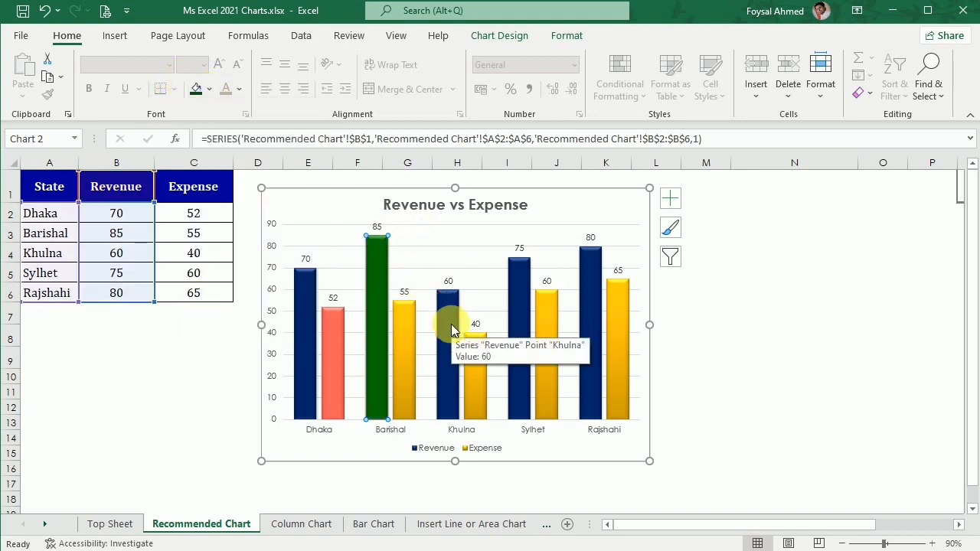
Select the entire Revenue series again and fill all its columns with the standard dark red colour
left_click(514, 322)
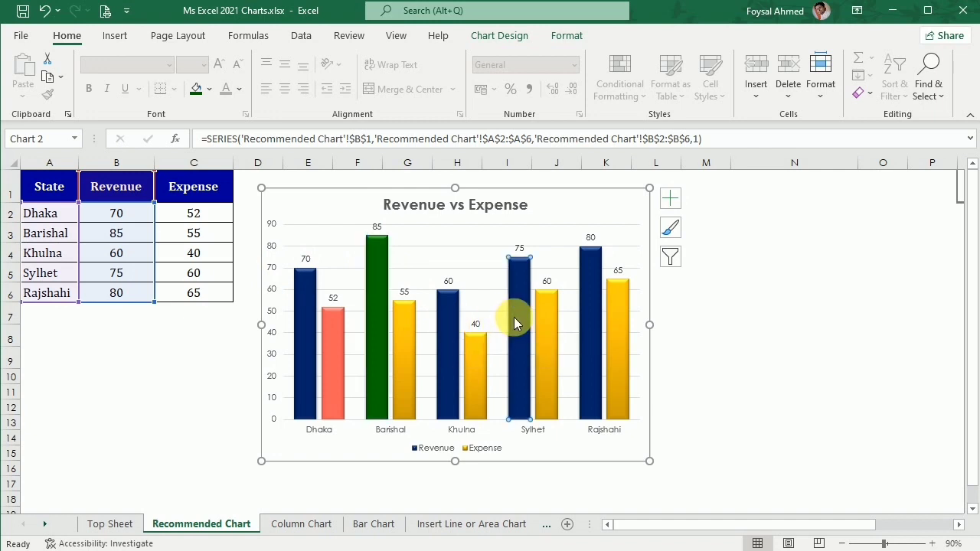
left_click(546, 324)
left_click(529, 316)
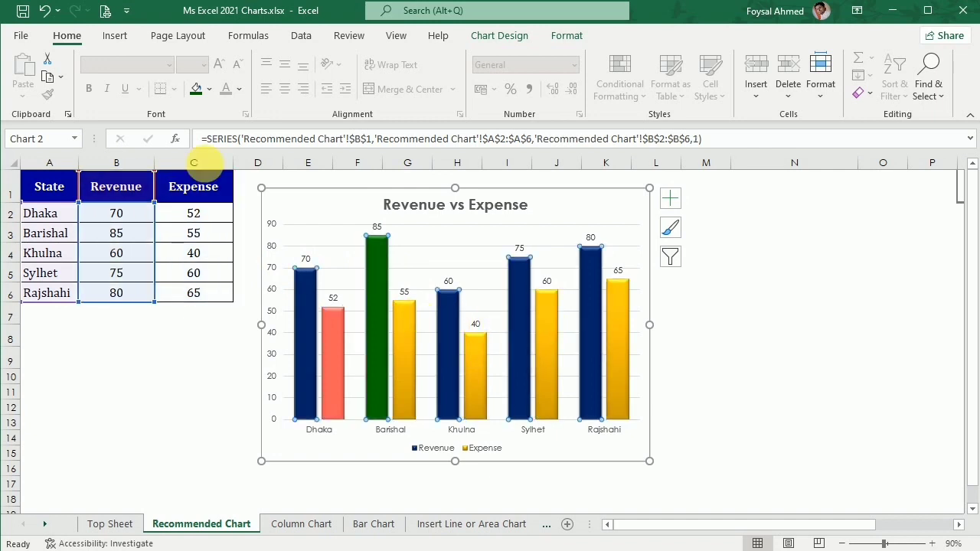
left_click(209, 89)
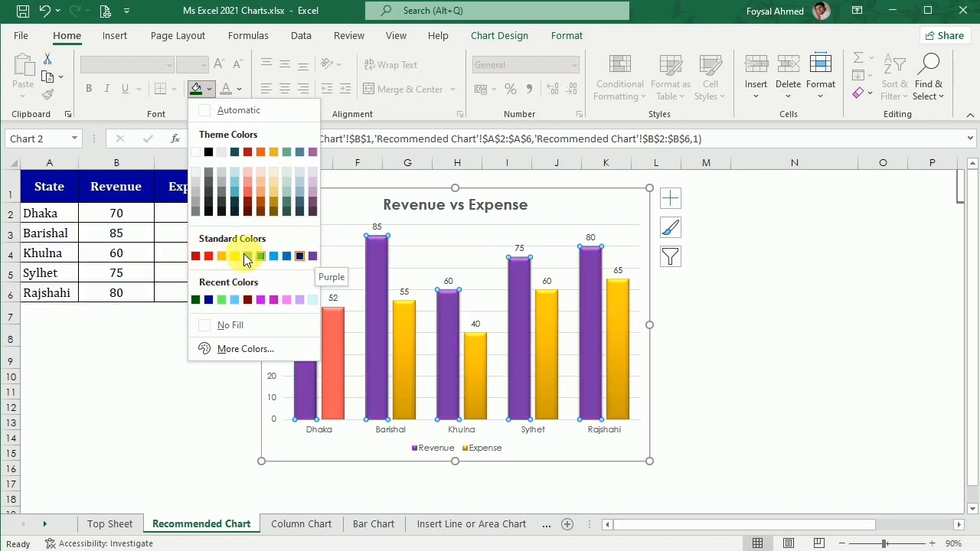
left_click(195, 256)
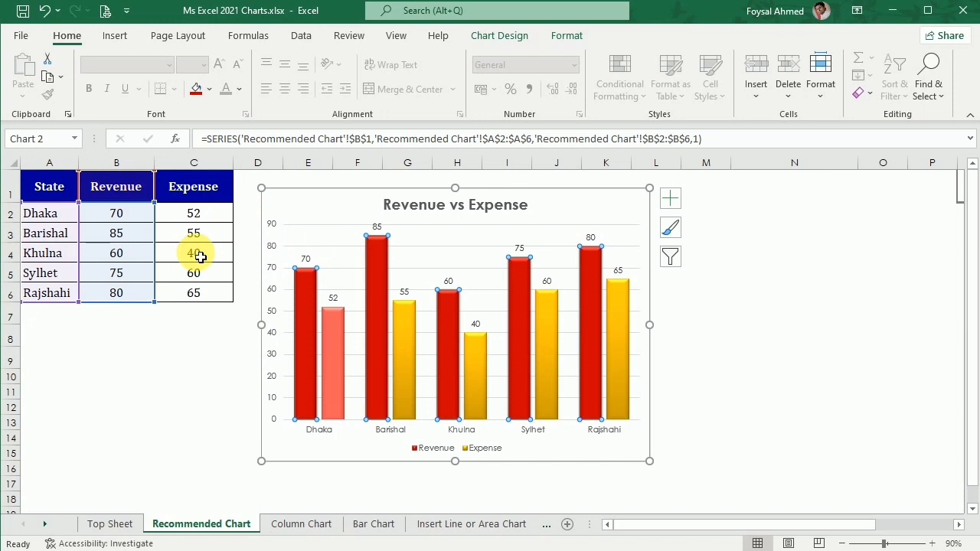
Fill only the Sylhet column of the Revenue series with the recently used dark blue and deselect the chart
left_click(525, 307)
left_click(208, 89)
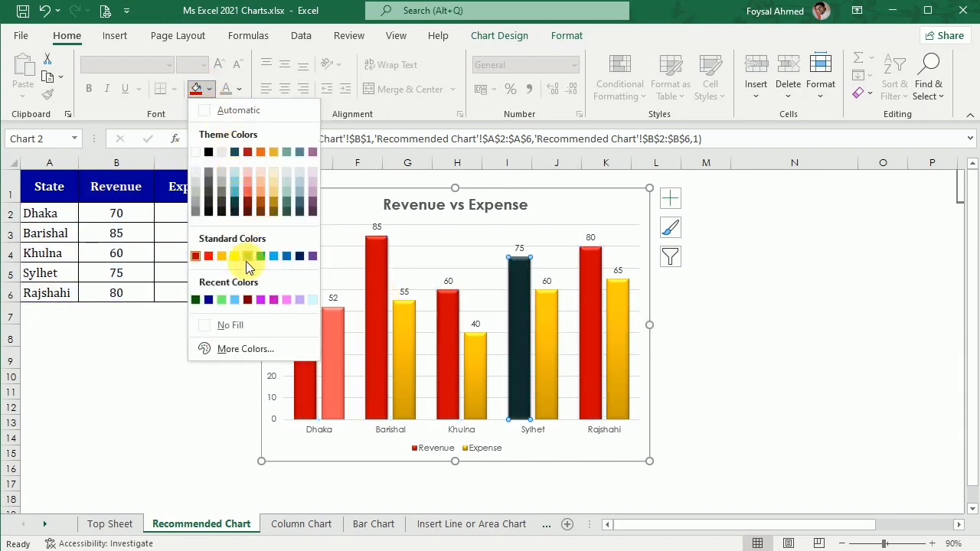
left_click(208, 299)
left_click(240, 440)
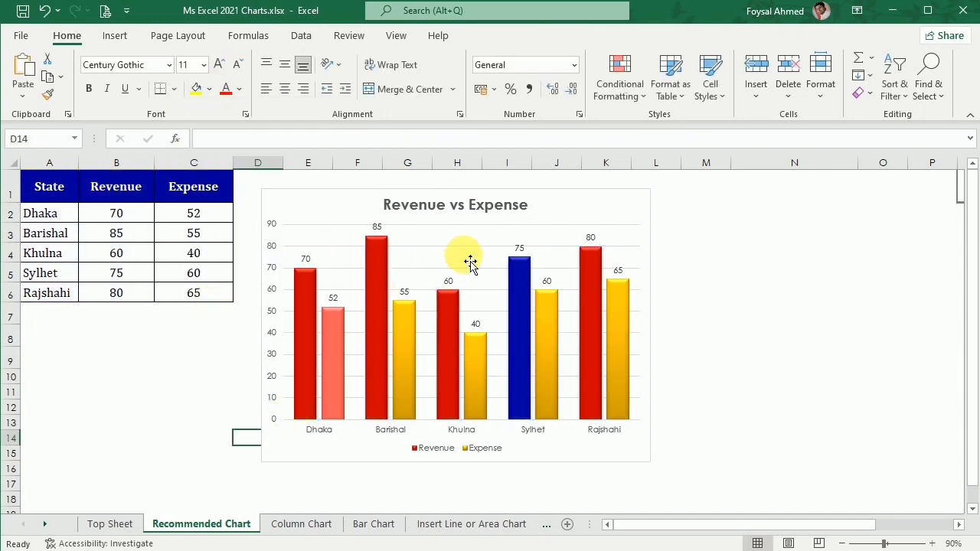
Reapply the second Colorful palette, red and gold, to the whole chart to replace the individual column fills
left_click(556, 211)
left_click(507, 36)
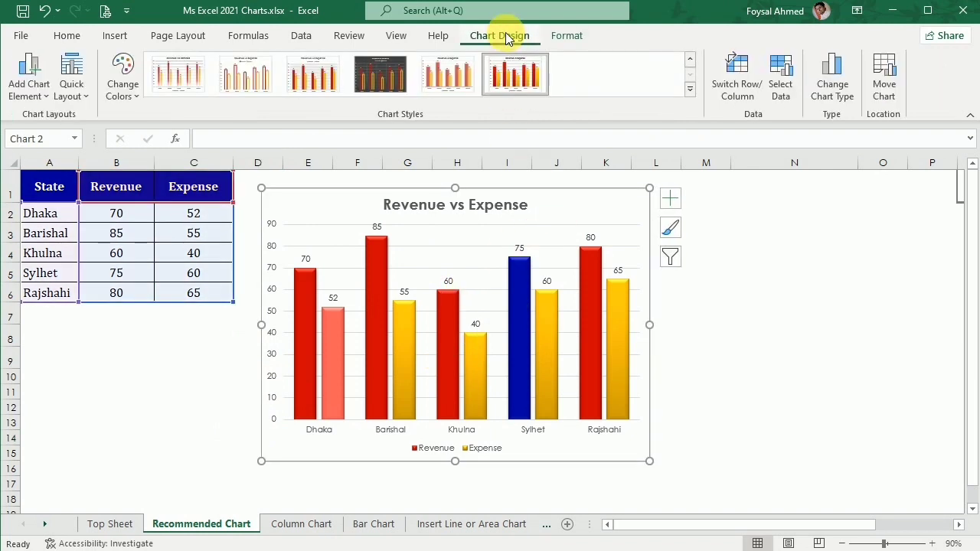
left_click(25, 77)
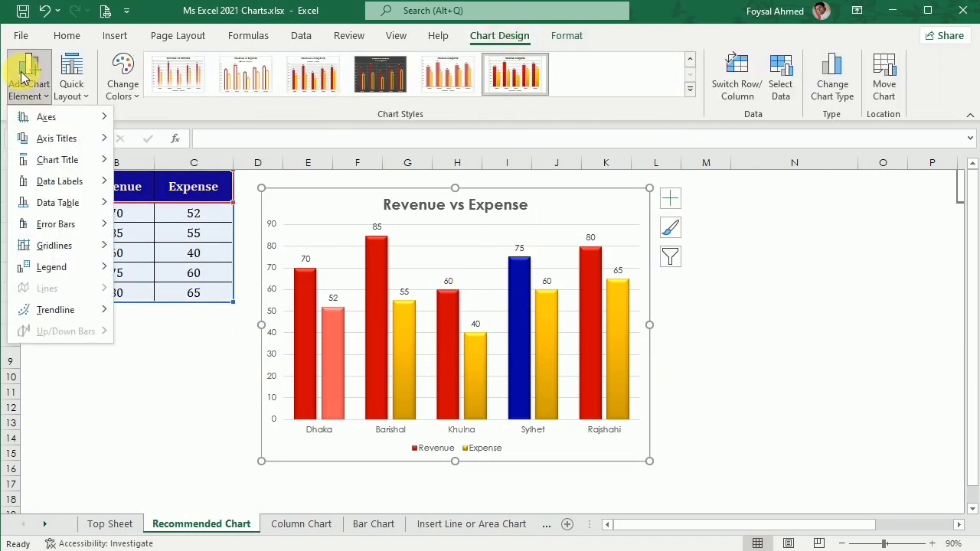
left_click(129, 74)
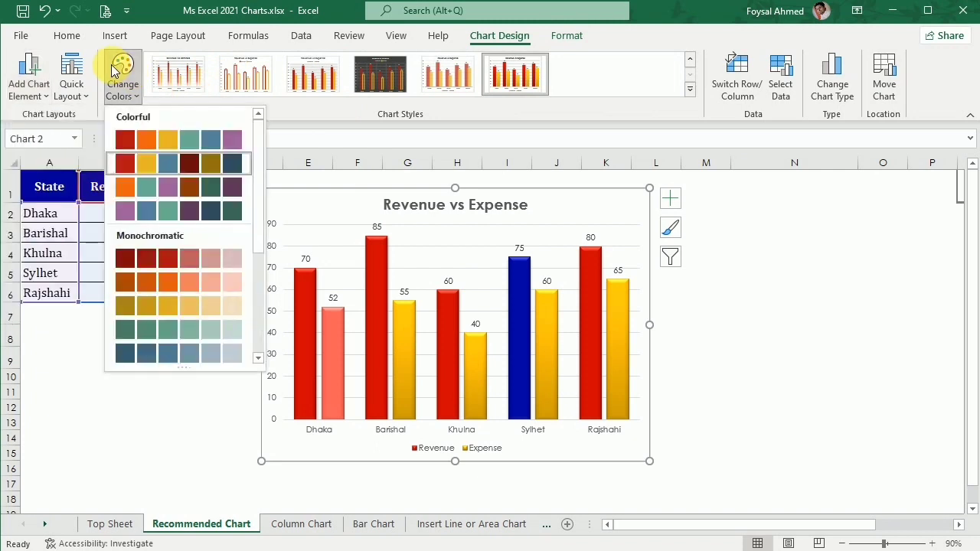
key("Escape")
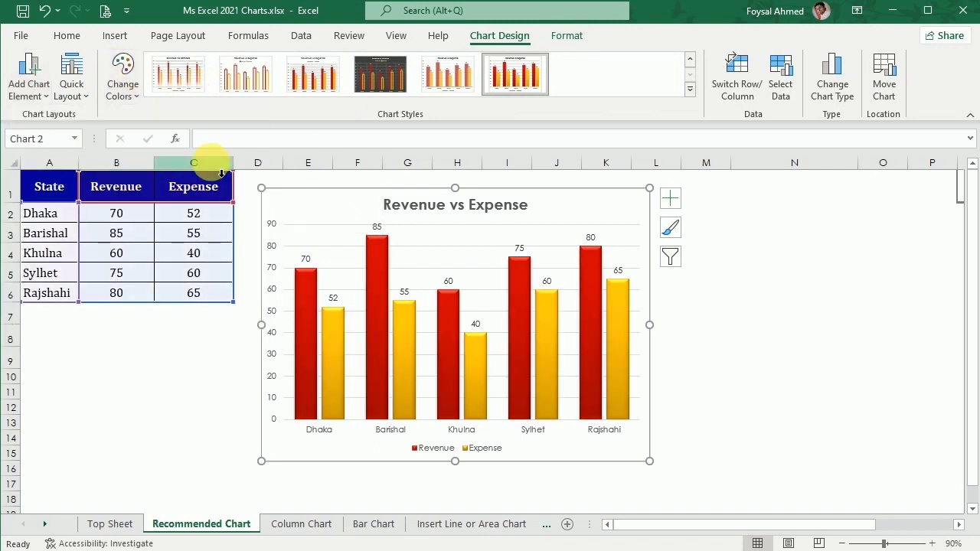
Try the second and tenth quick layouts on the chart
left_click(690, 59)
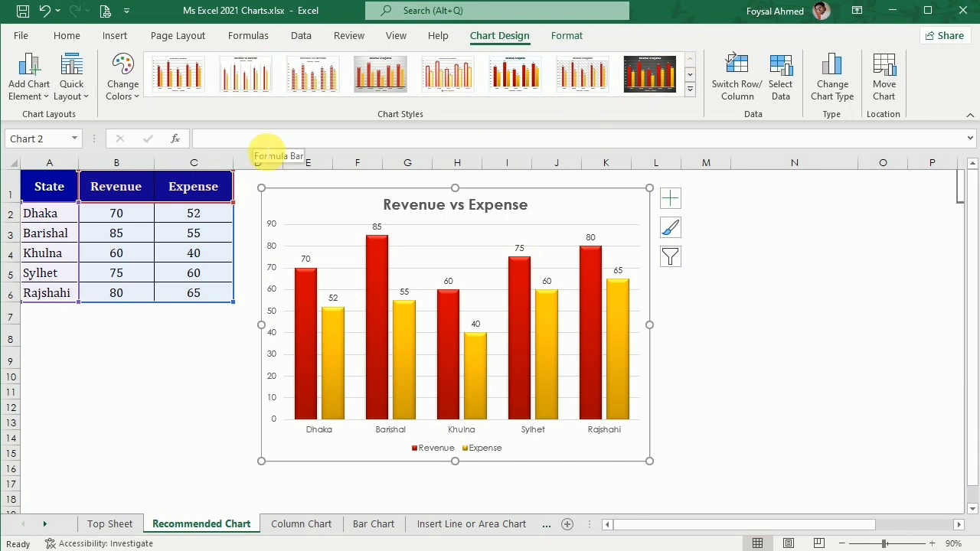
left_click(72, 73)
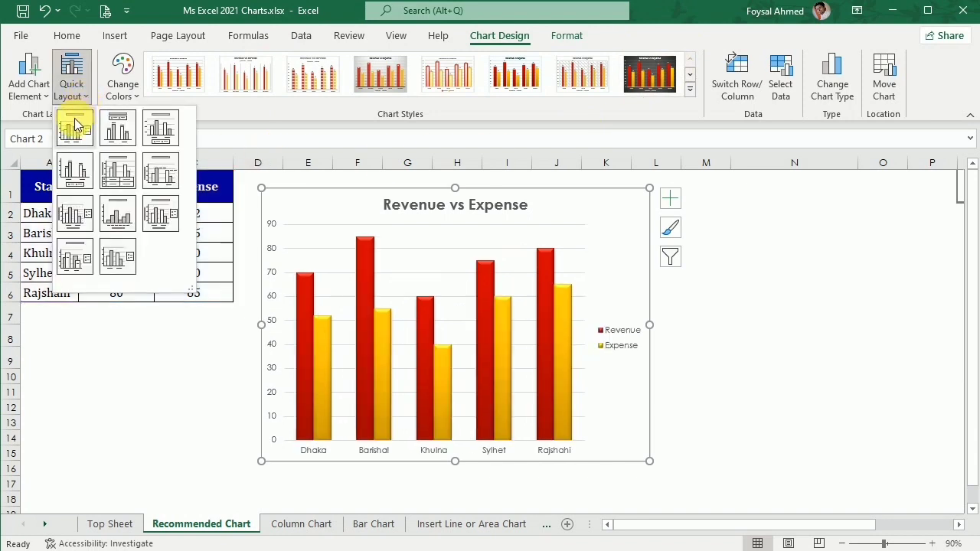
left_click(118, 128)
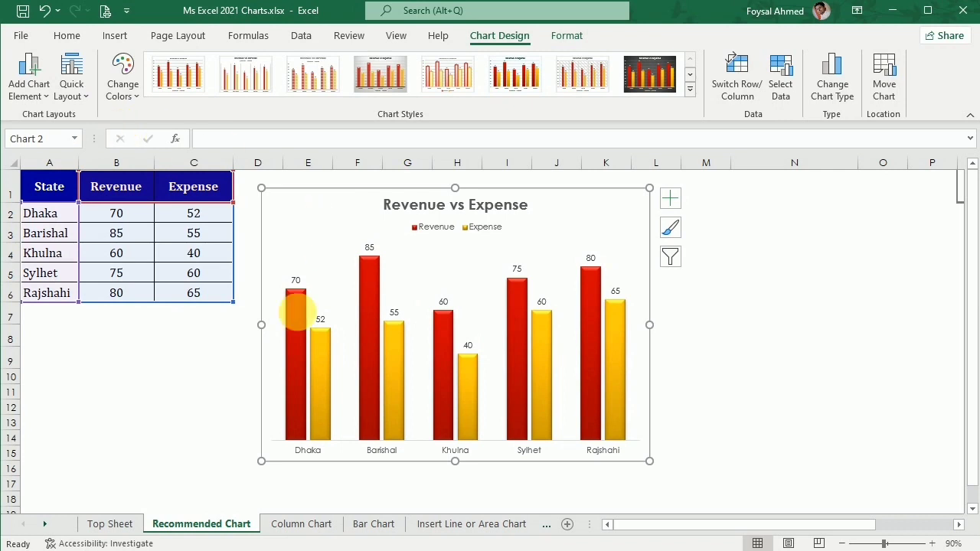
left_click(72, 77)
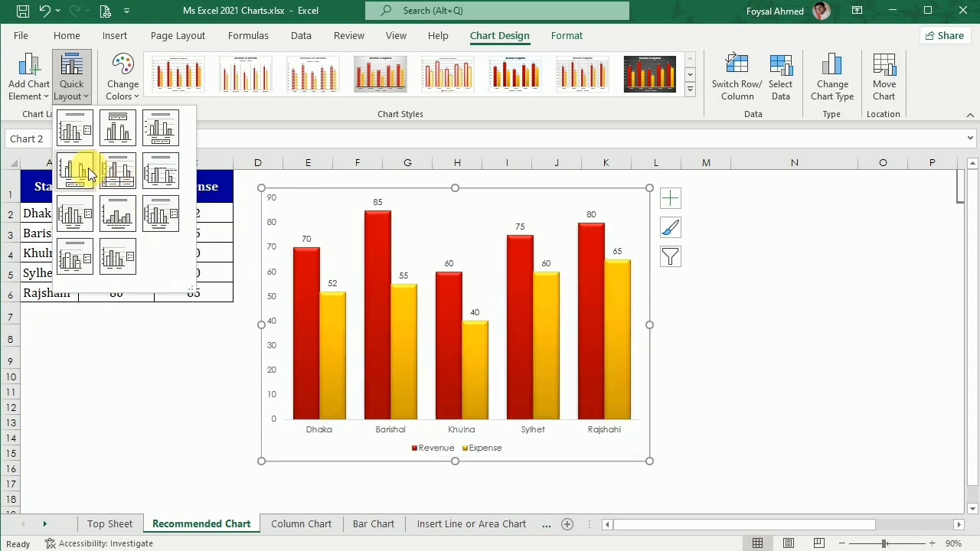
left_click(68, 260)
Apply the third quick layout to the chart and position its legend at the top
left_click(69, 82)
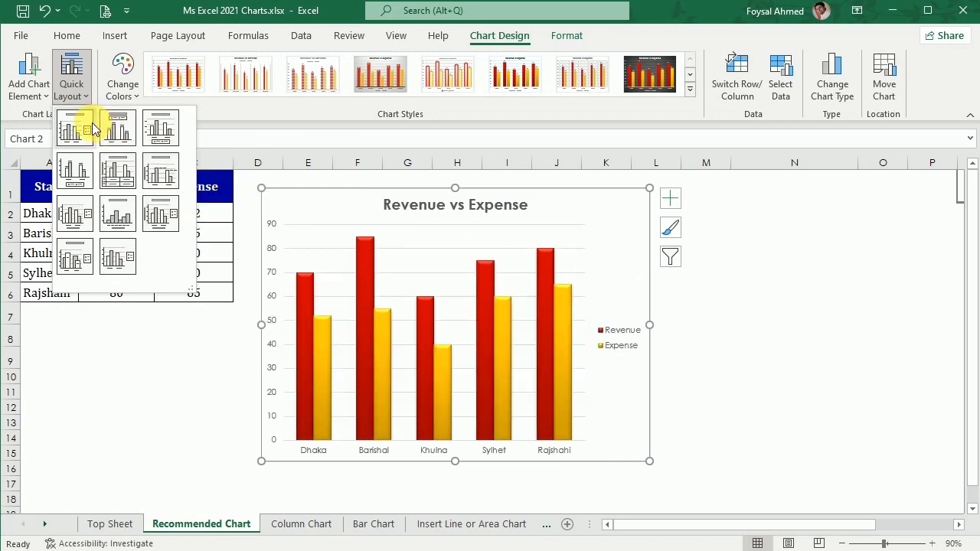
left_click(147, 129)
left_click(671, 199)
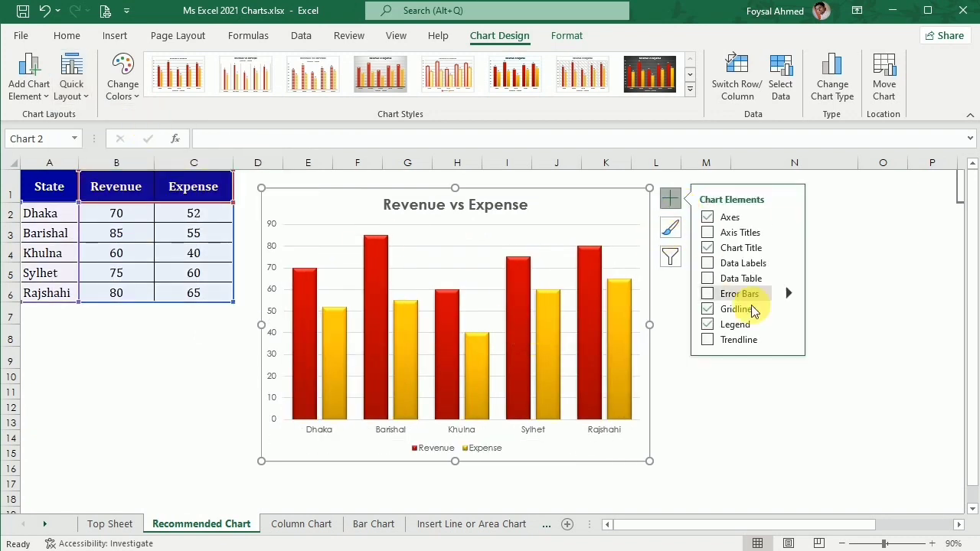
left_click(787, 325)
left_click(834, 348)
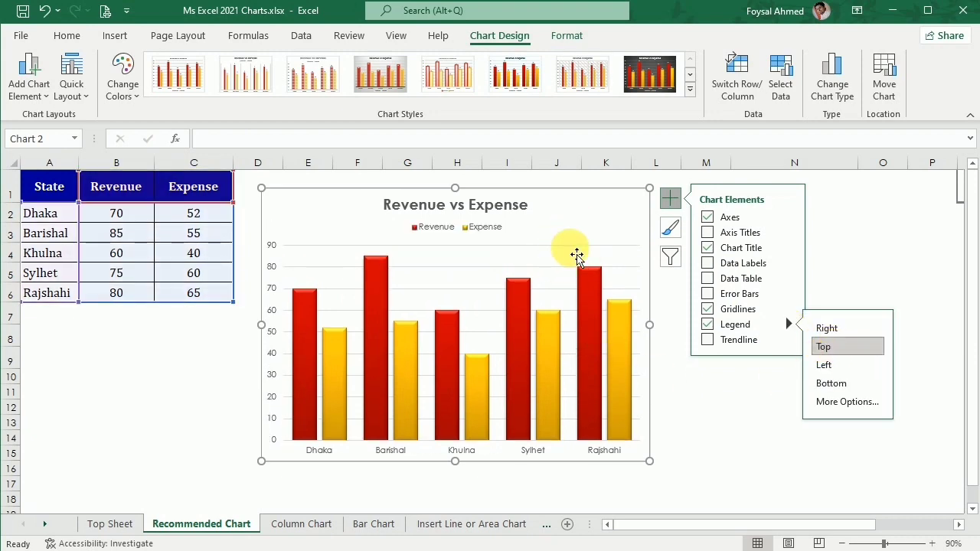
left_click(708, 396)
left_click(632, 239)
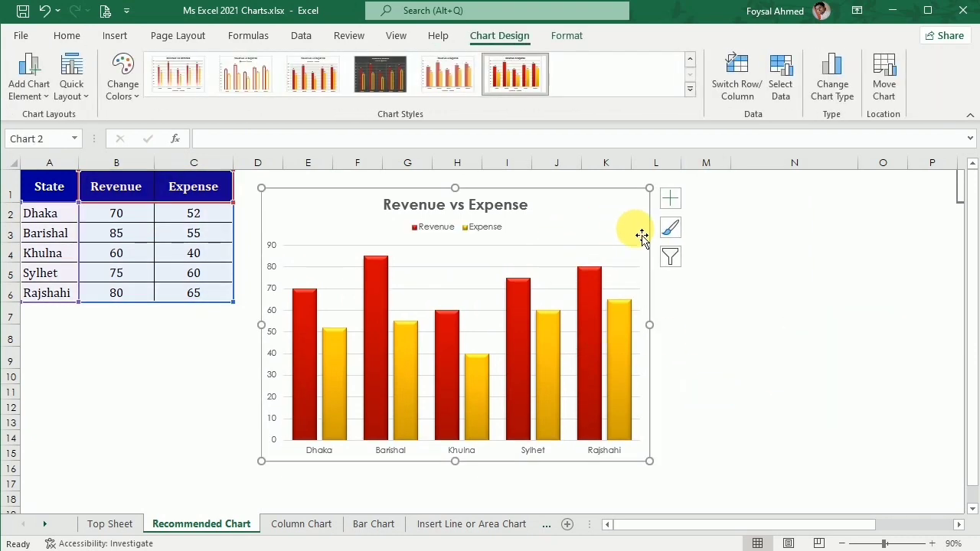
Filter the Khulna and Sylhet categories out of the chart
left_click(672, 257)
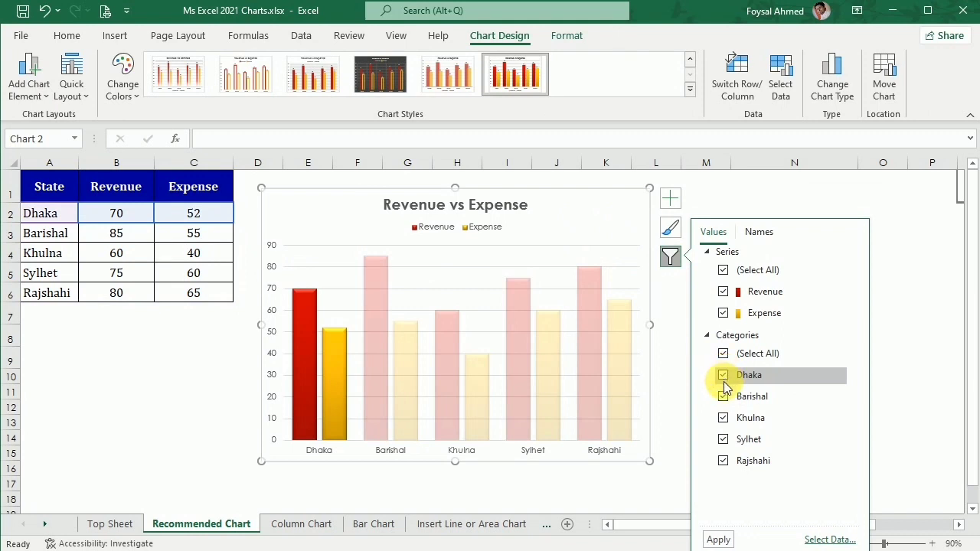
left_click(723, 439)
left_click(718, 539)
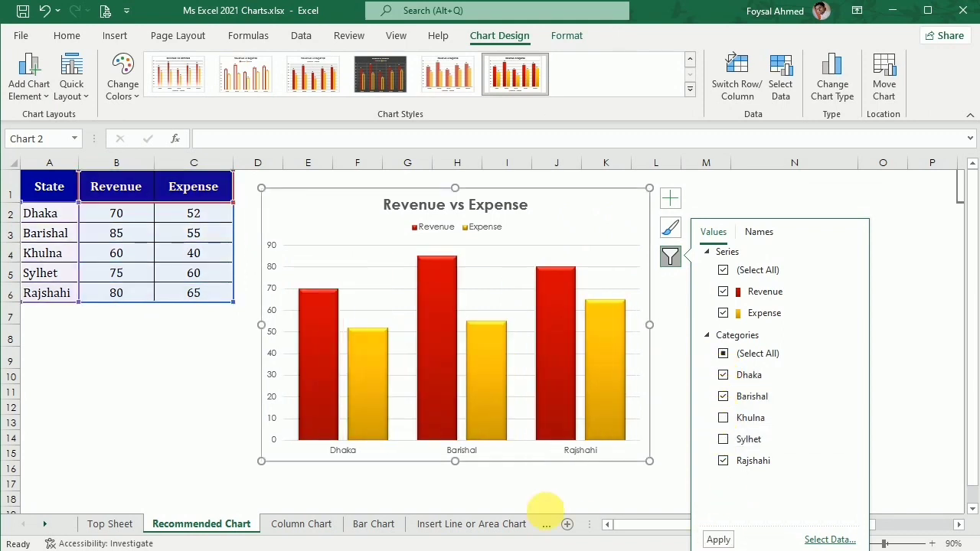
Restore the Sylhet and Khulna categories in the chart filter and apply it
left_click(723, 438)
left_click(722, 417)
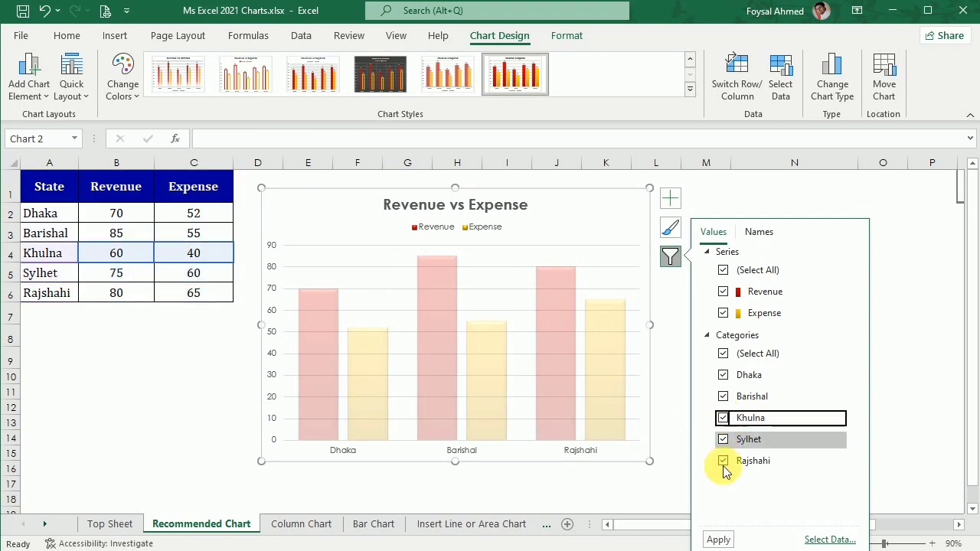
left_click(718, 540)
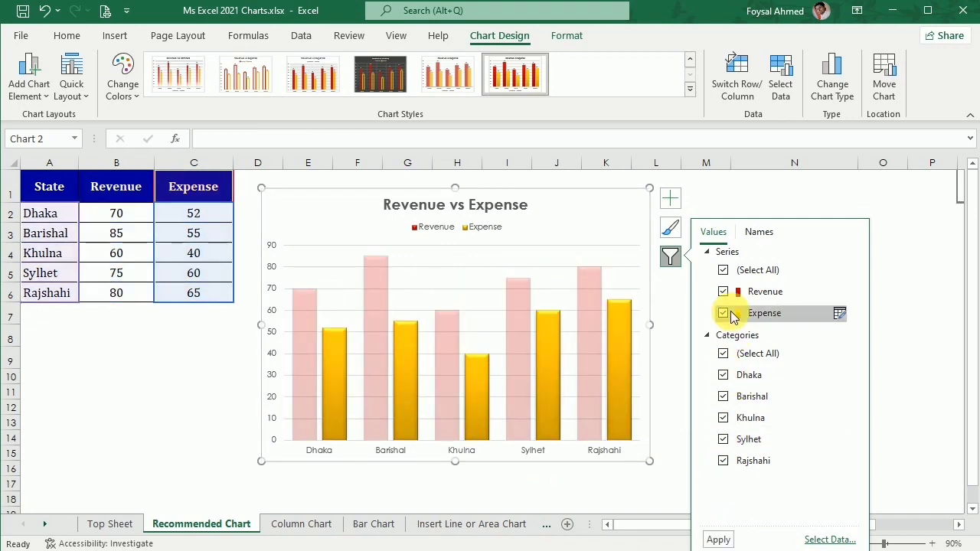
Try filtering the Expense series and the Revenue series out of the chart, one at a time
left_click(723, 312)
left_click(719, 539)
left_click(722, 312)
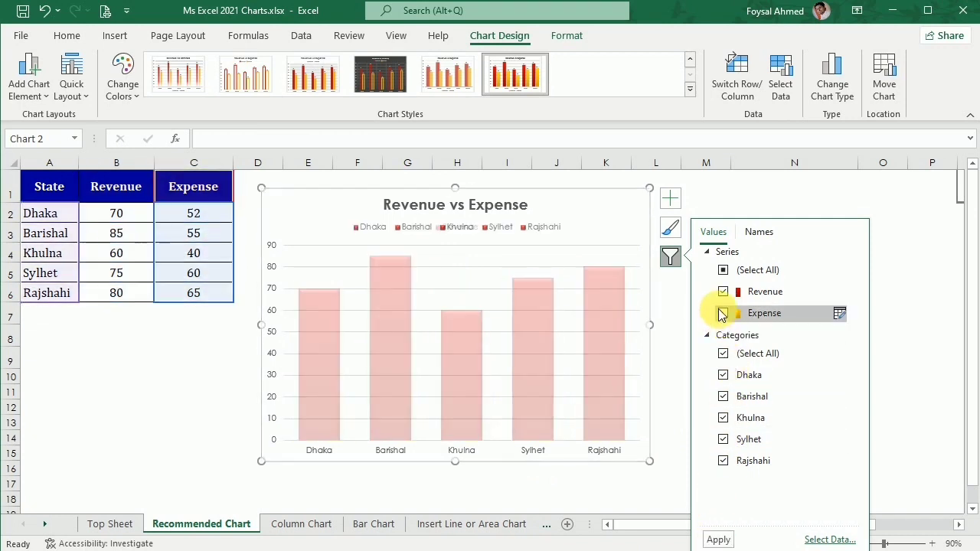
left_click(723, 291)
left_click(718, 539)
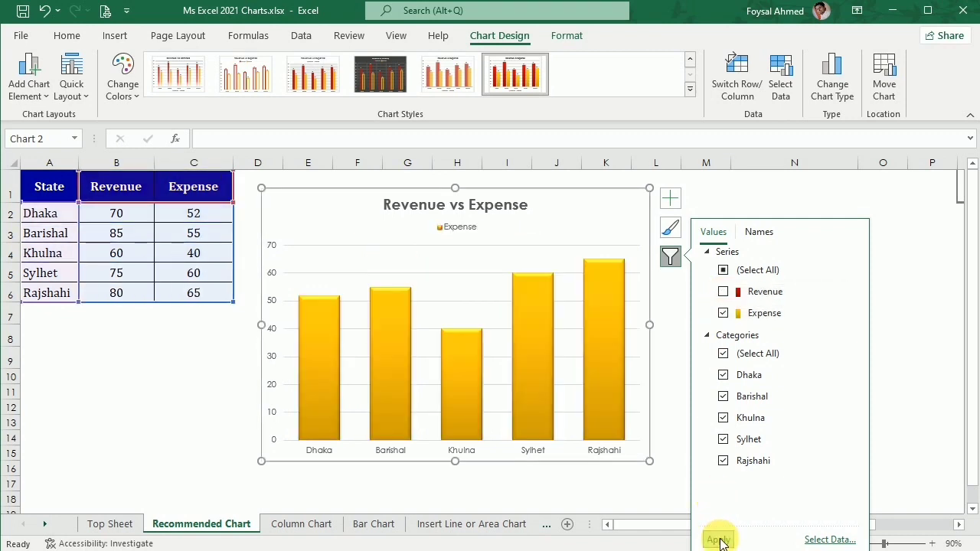
Restore the Revenue series in the chart filter, apply it and deselect the chart
left_click(723, 291)
left_click(723, 540)
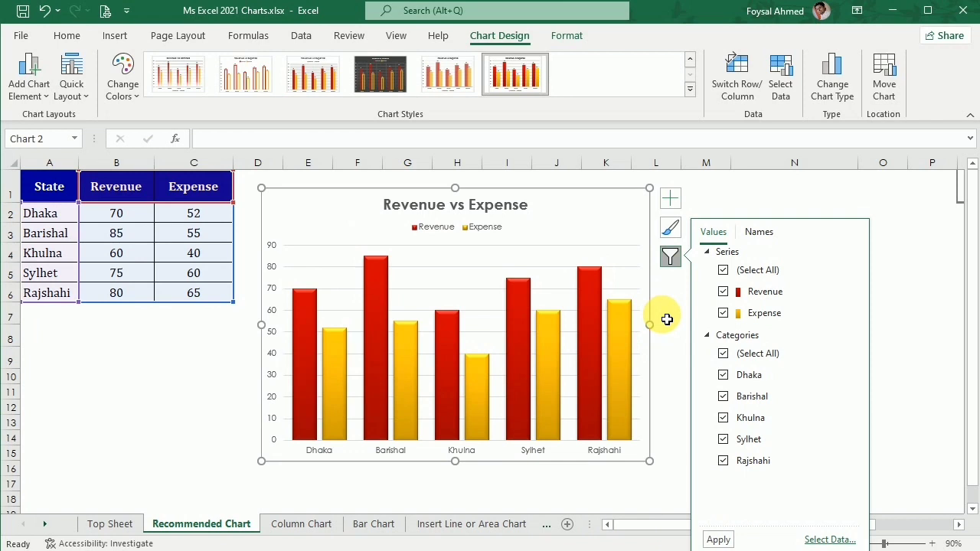
left_click(881, 213)
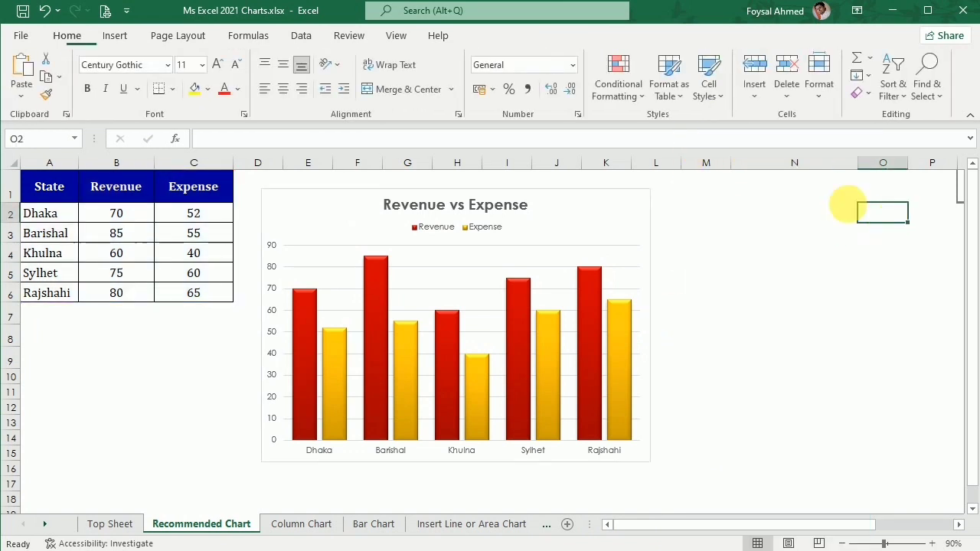
Swap the chart's rows and columns back and forth, ending with the states on the category axis
left_click(567, 239)
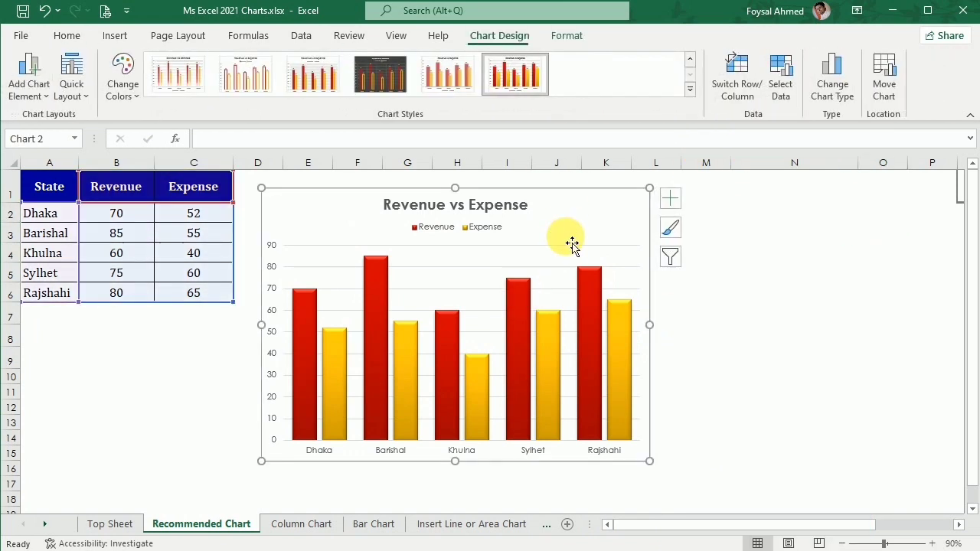
left_click(733, 67)
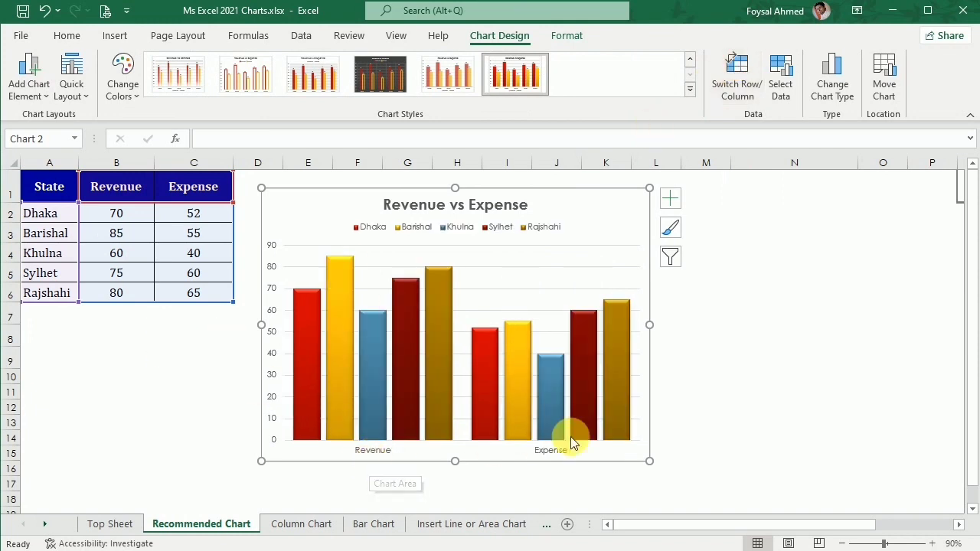
mouse_move(566, 439)
left_click(737, 82)
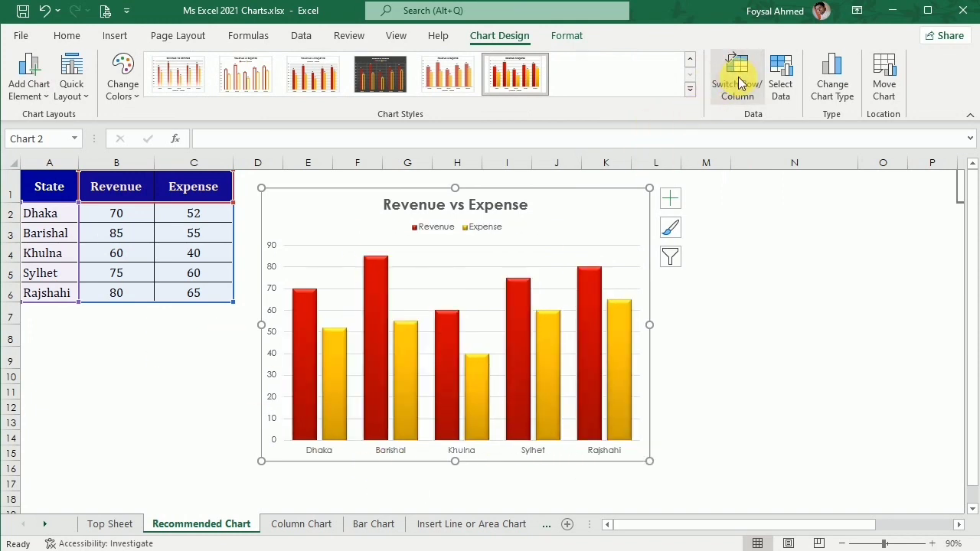
left_click(740, 82)
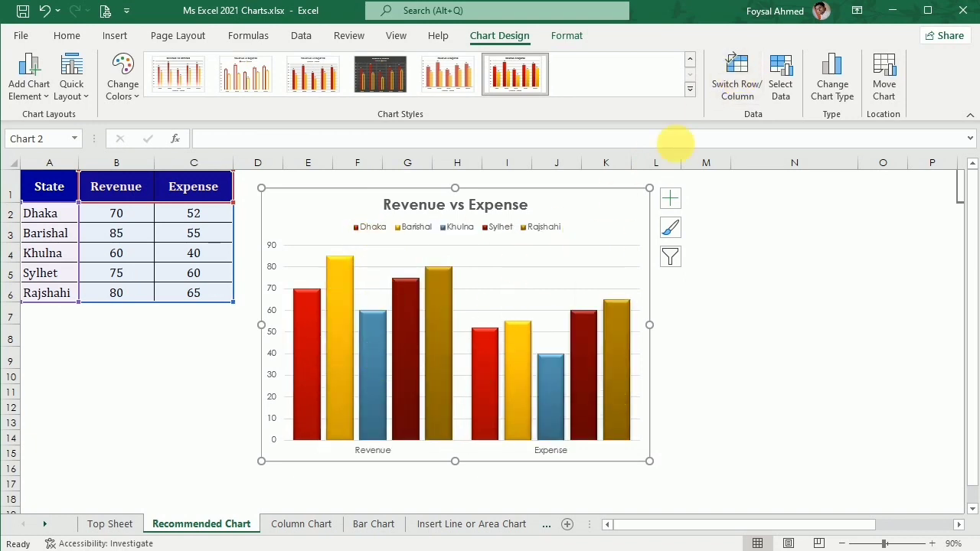
left_click(733, 93)
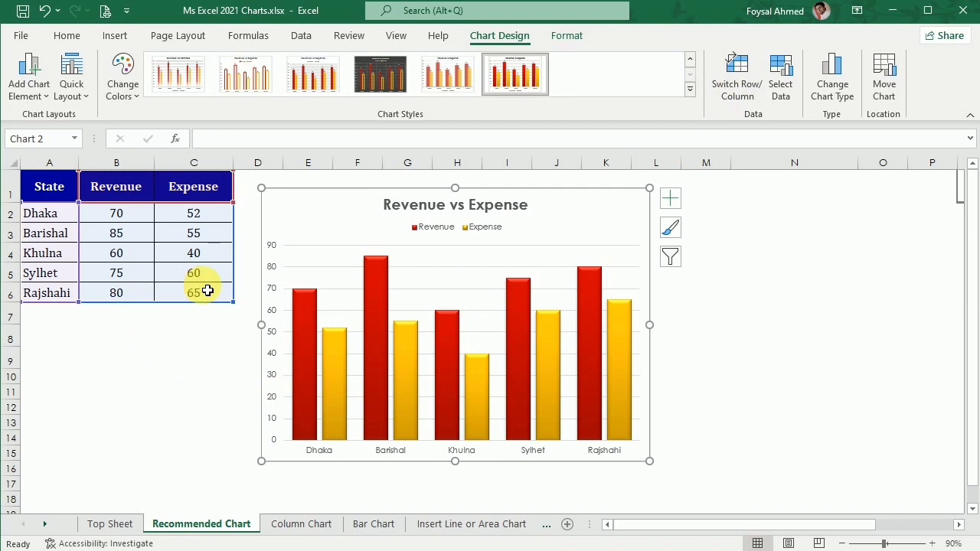
Open the chart's data source settings and examine the row/column switch, the Revenue series references and the horizontal axis label range
left_click(777, 69)
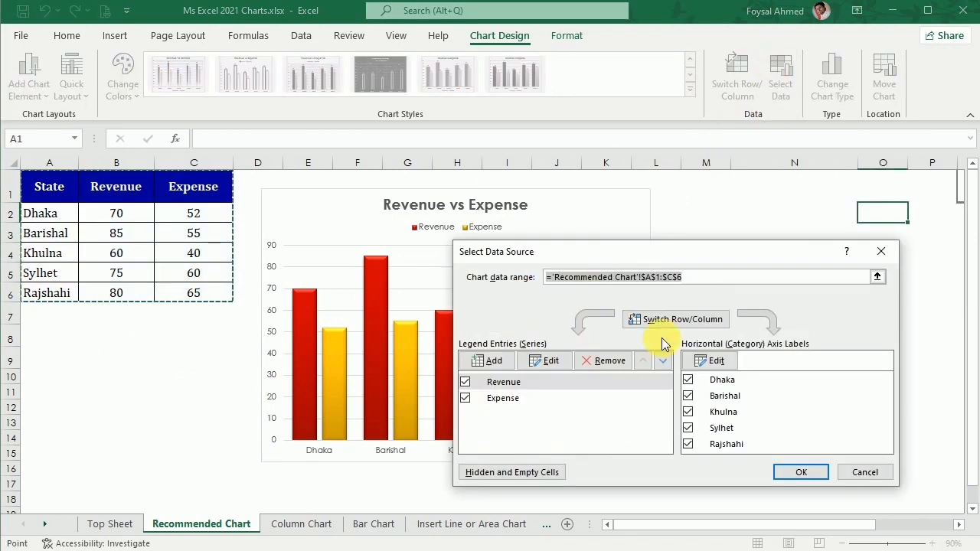
left_click(671, 320)
left_click(671, 320)
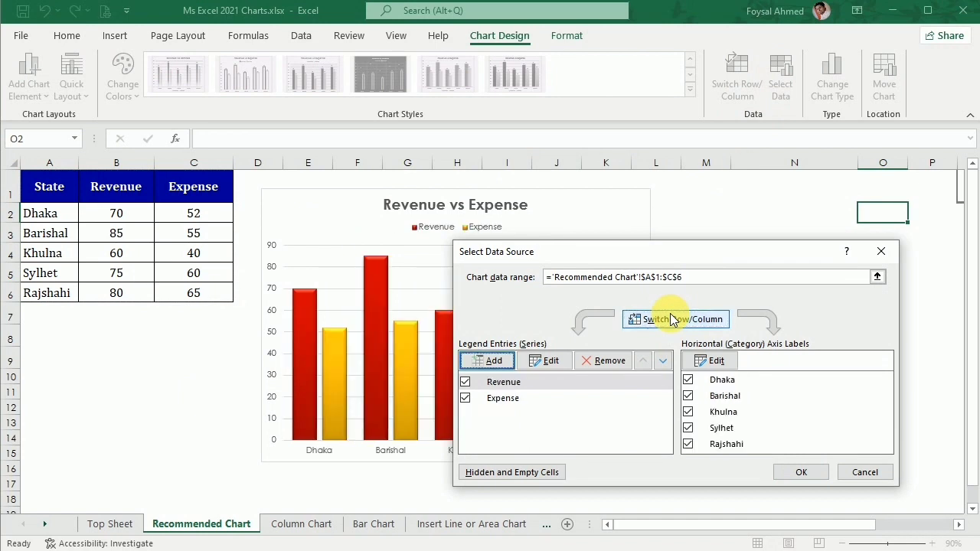
left_click(544, 361)
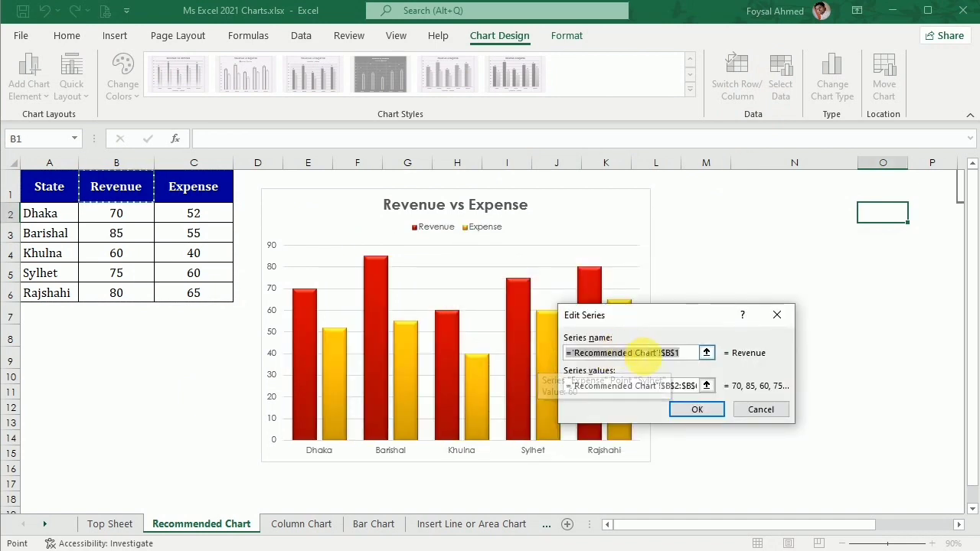
left_click(775, 315)
left_click(712, 361)
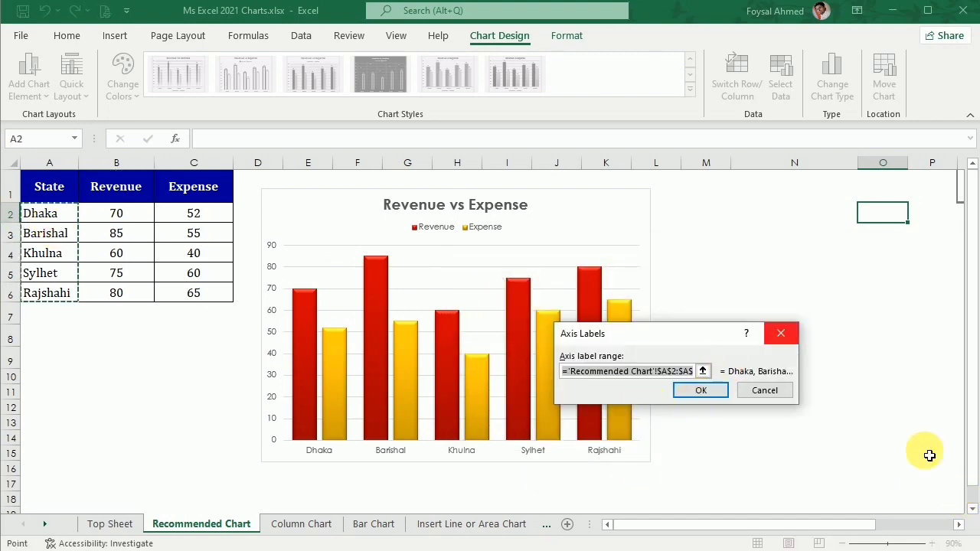
left_click(783, 390)
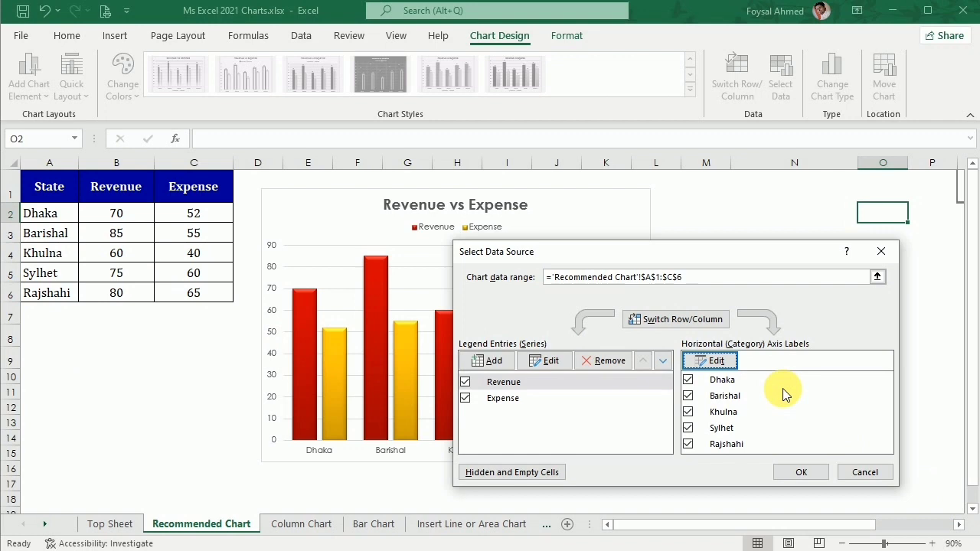
Extend the chart data range to cells A1:C7 and confirm the data source
left_click(876, 279)
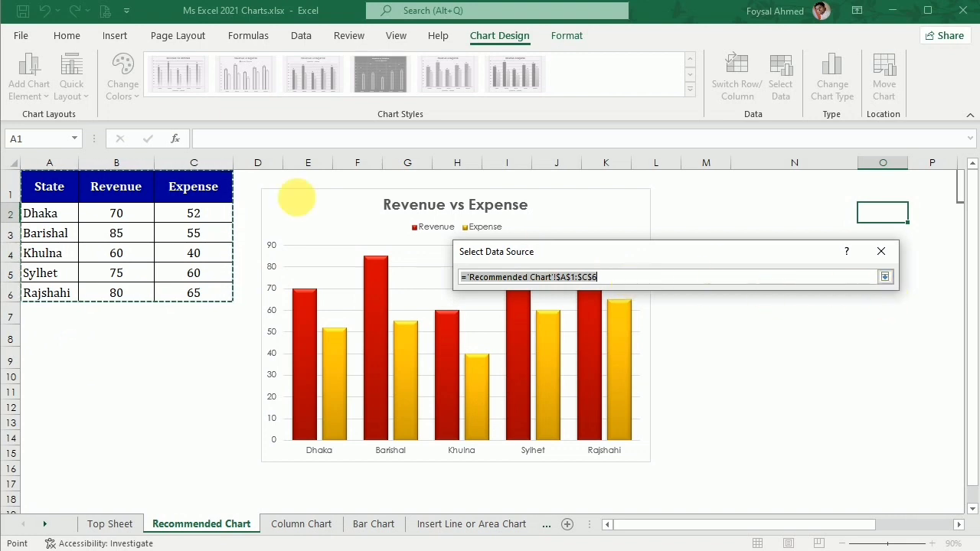
left_click_drag(30, 193, 268, 319)
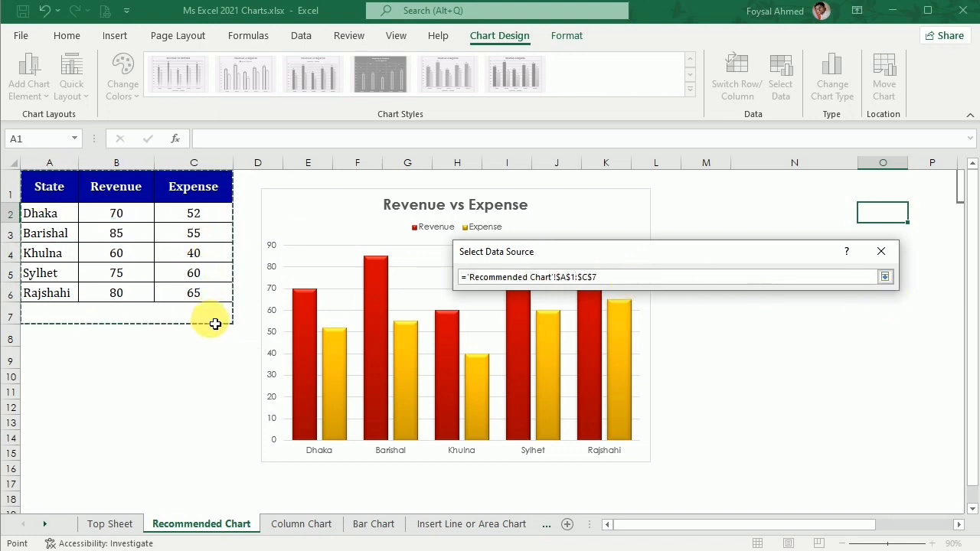
left_click(883, 275)
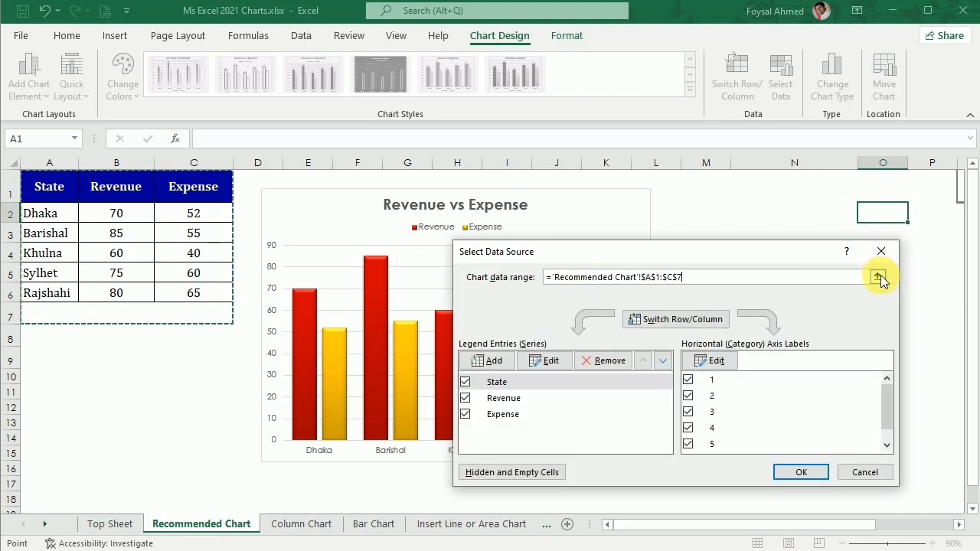
left_click(797, 475)
Add a row 7 entry to the table for Dinajpur with revenue 90 and expense 70
left_click(49, 320)
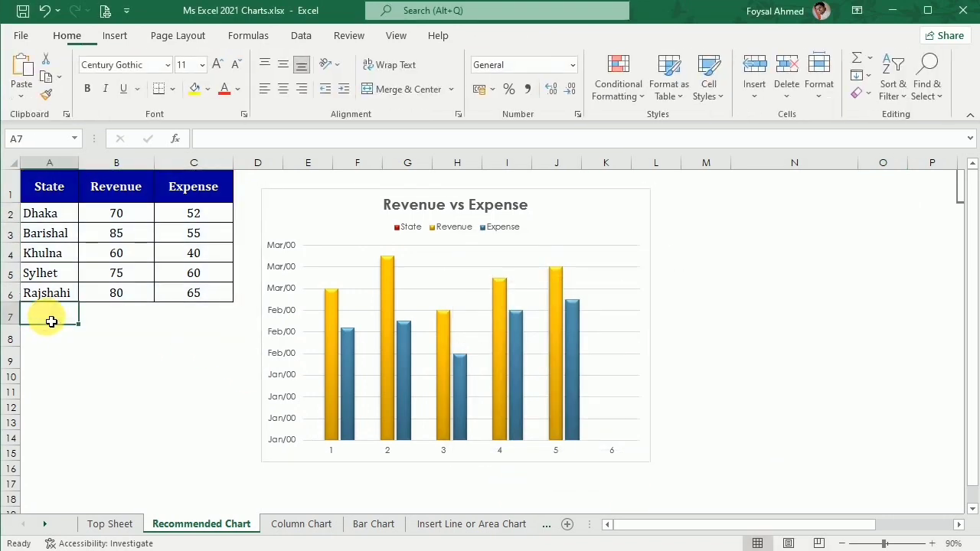
type("Dinajpur")
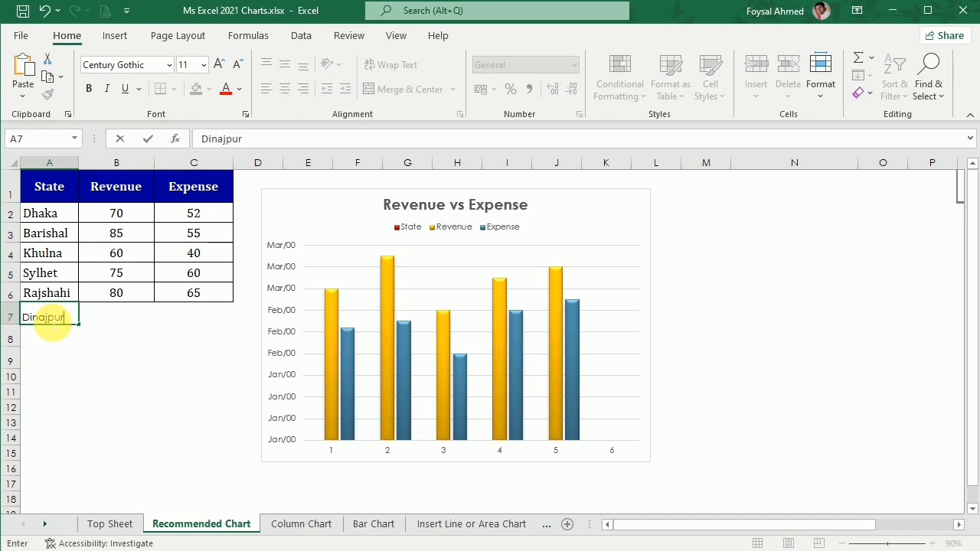
key("Tab")
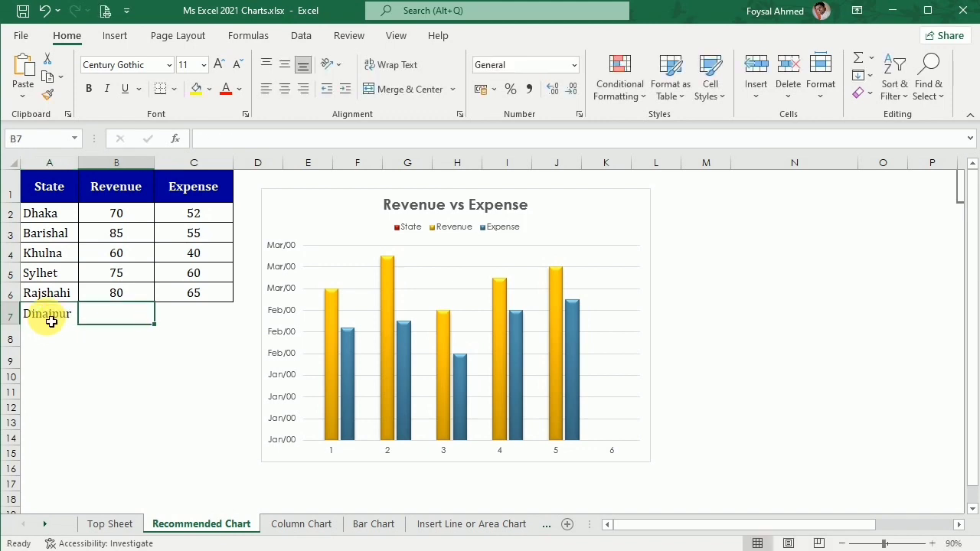
type("90")
key("Tab")
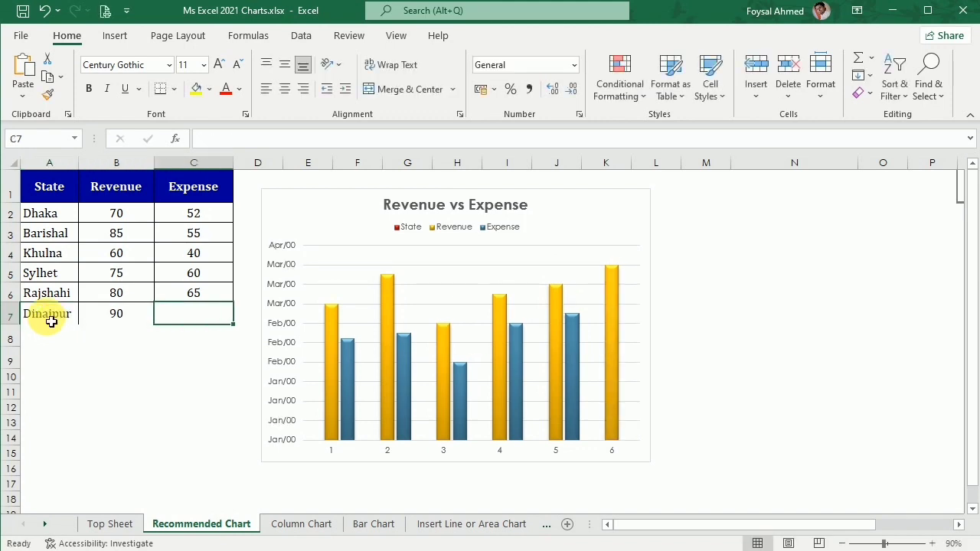
type("70")
key("Return")
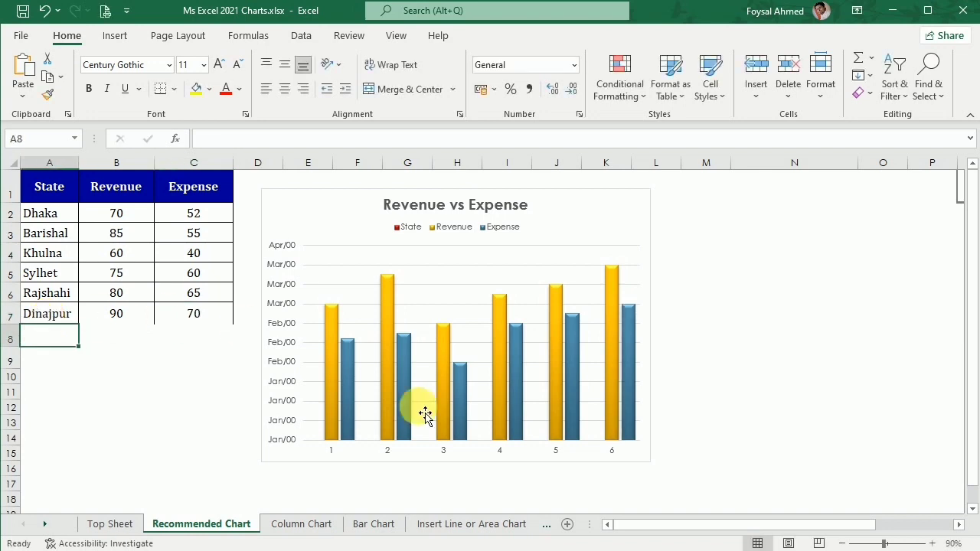
left_click_drag(56, 316, 212, 315)
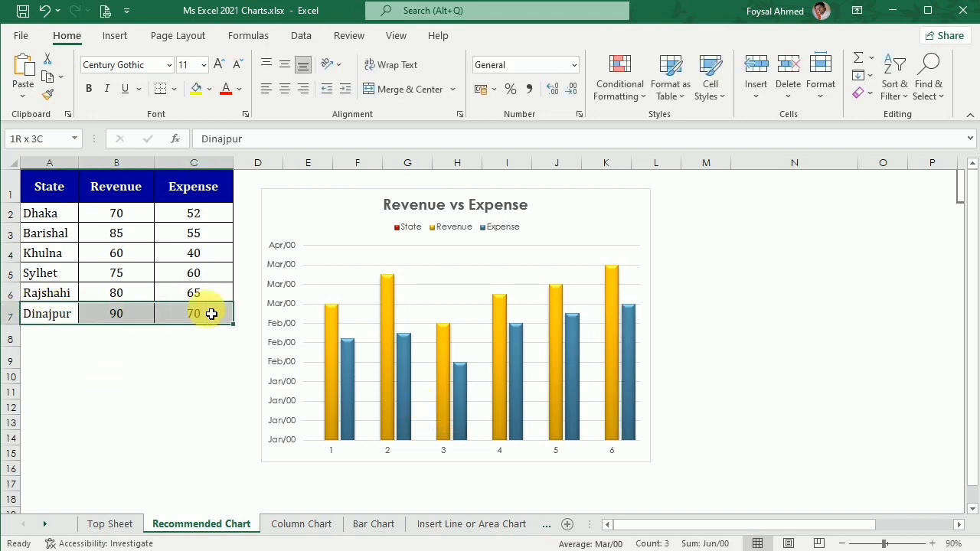
Filter the State series out of the chart so only Revenue and Expense are plotted
left_click(576, 215)
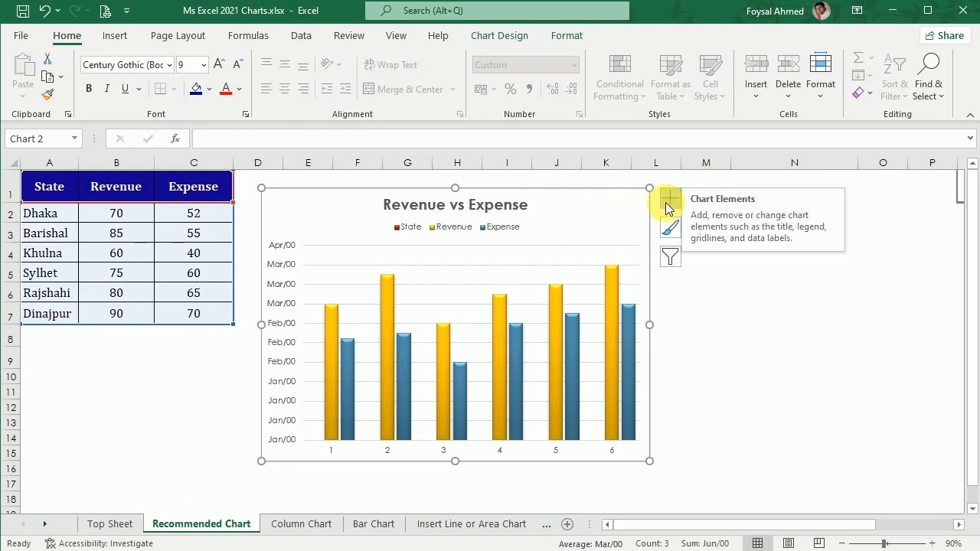
left_click(670, 258)
left_click(722, 291)
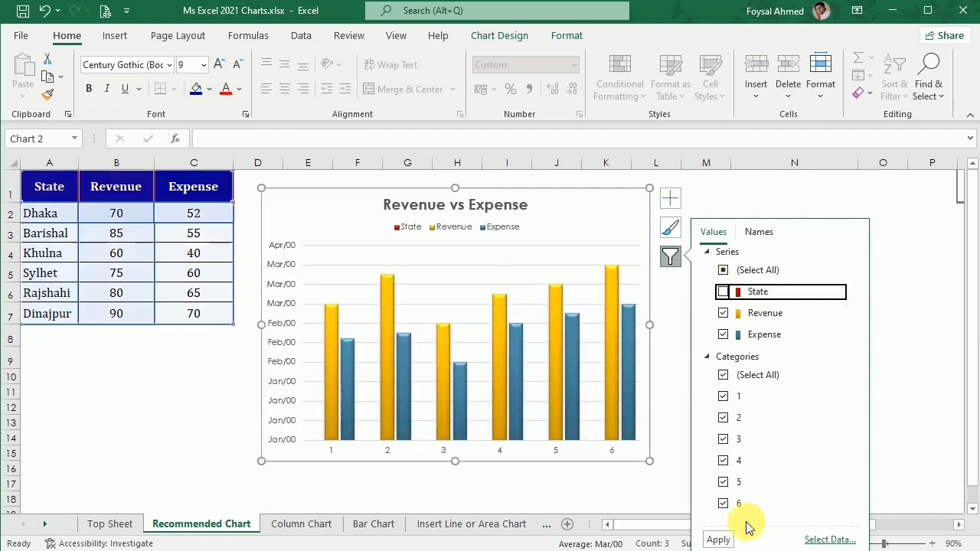
left_click(718, 541)
left_click(751, 196)
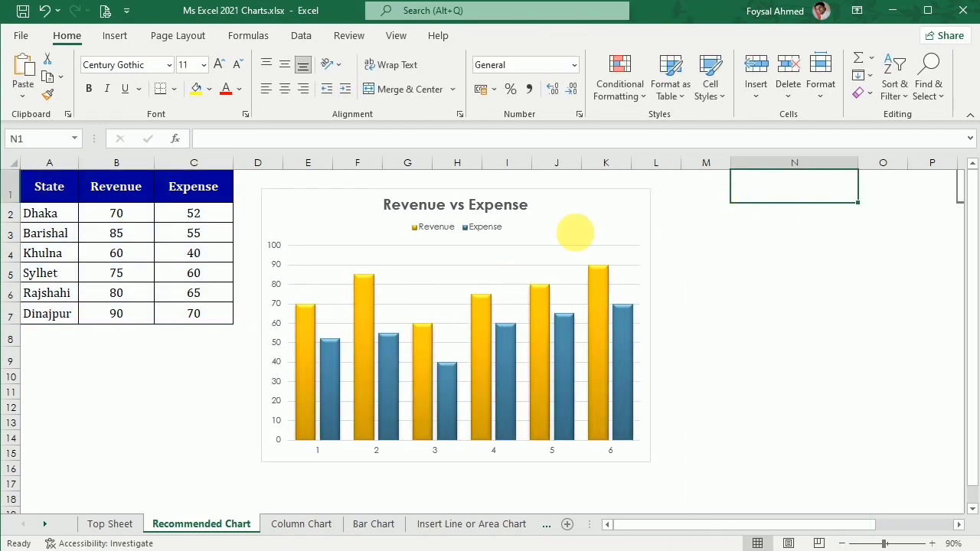
Recolour the chart with the first Monochromatic palette, in shades of red
left_click(567, 218)
left_click(480, 36)
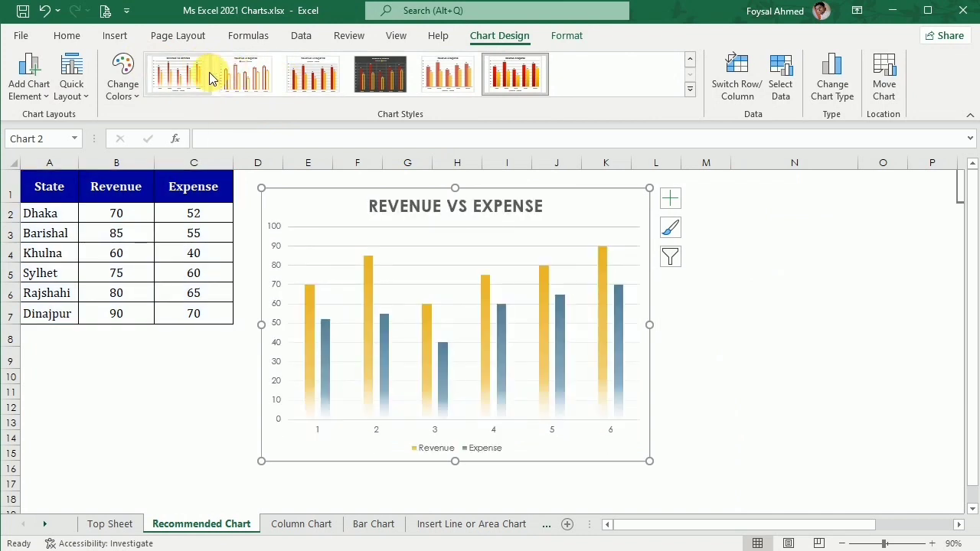
left_click(123, 80)
left_click(123, 77)
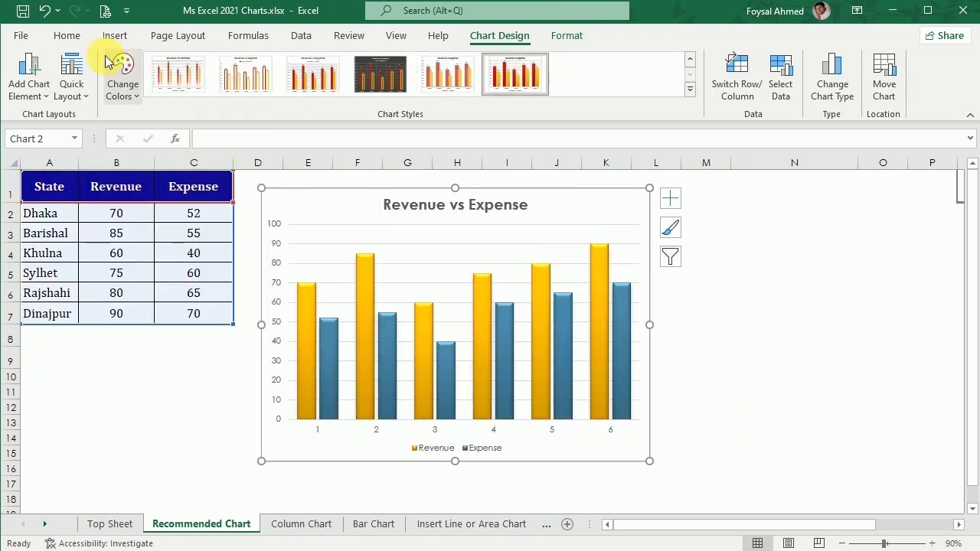
left_click(123, 76)
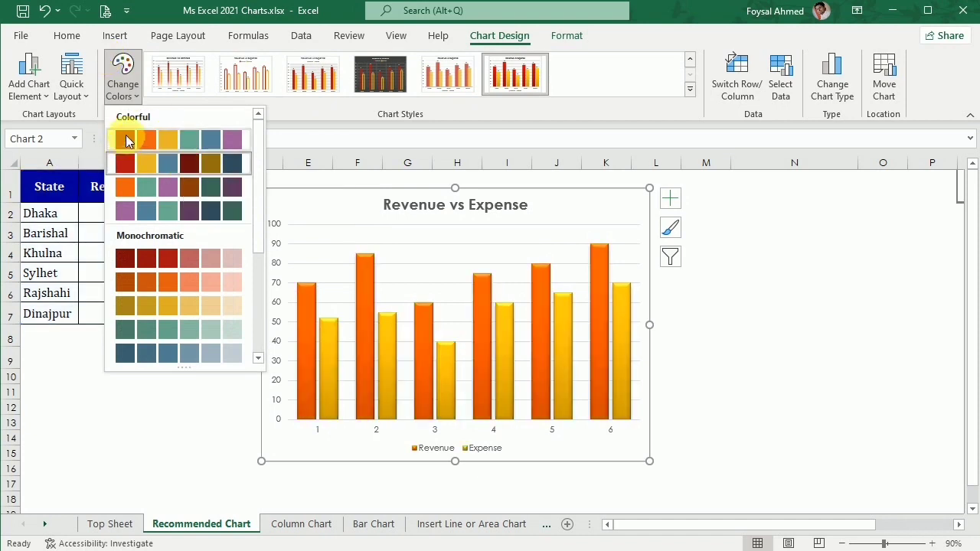
left_click(122, 258)
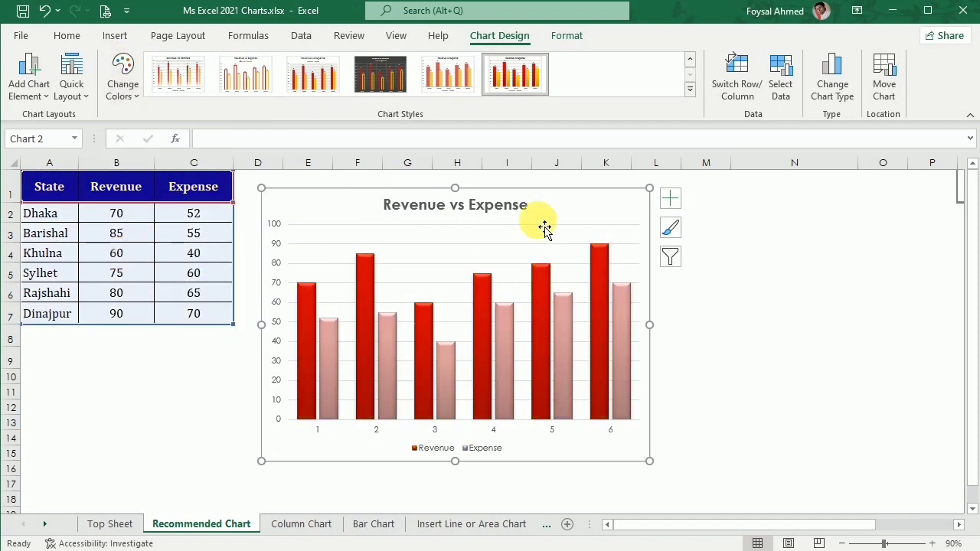
Compare the column chart variants for the Revenue vs Expense chart and change its type to 3-D Stacked Column
left_click(840, 70)
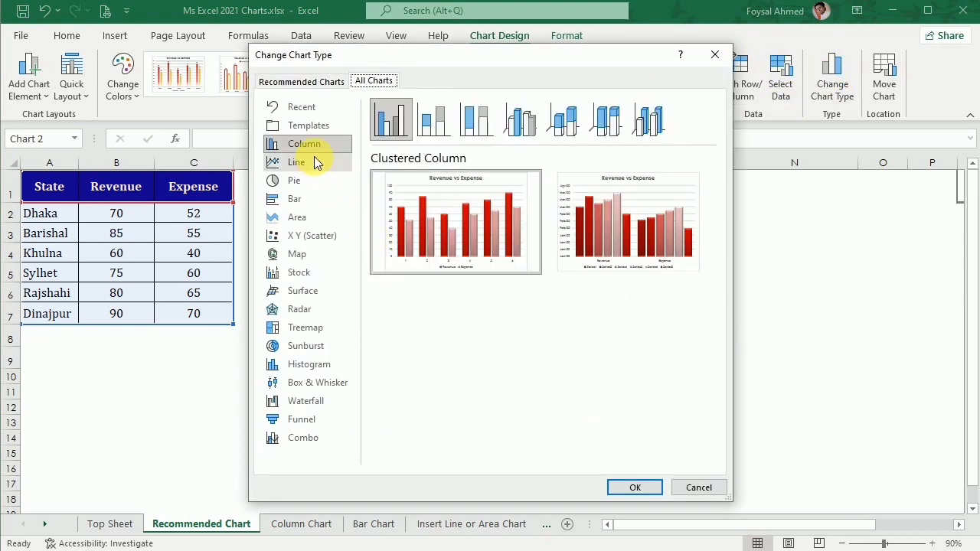
left_click(440, 113)
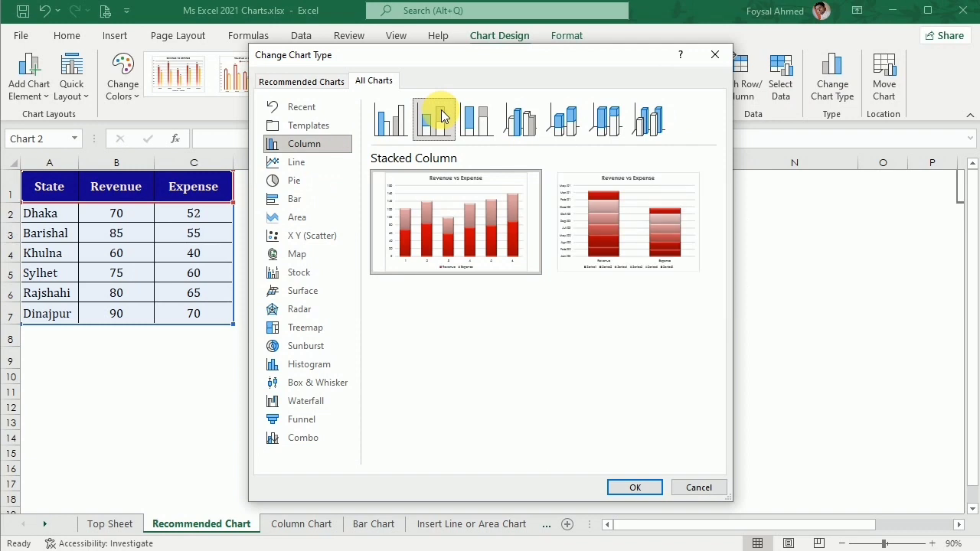
left_click(472, 115)
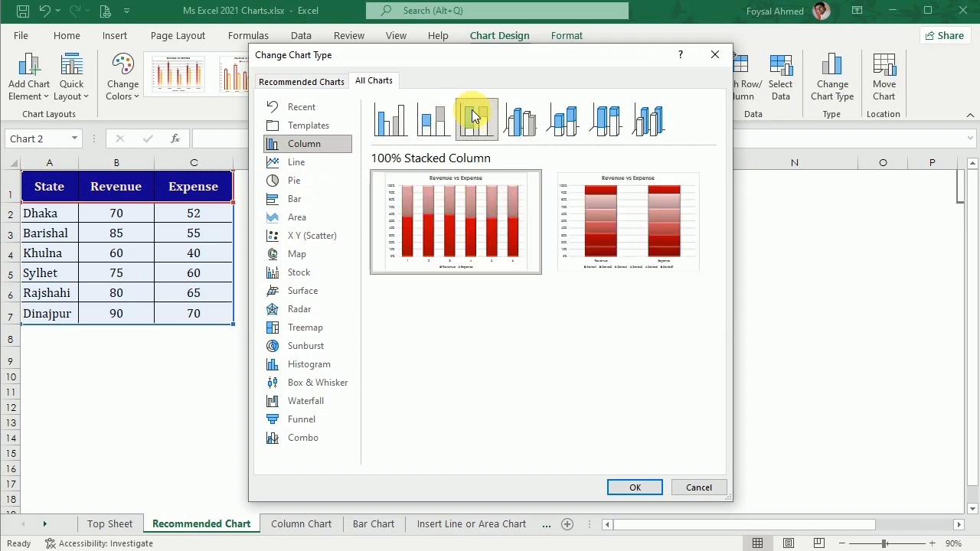
left_click(525, 119)
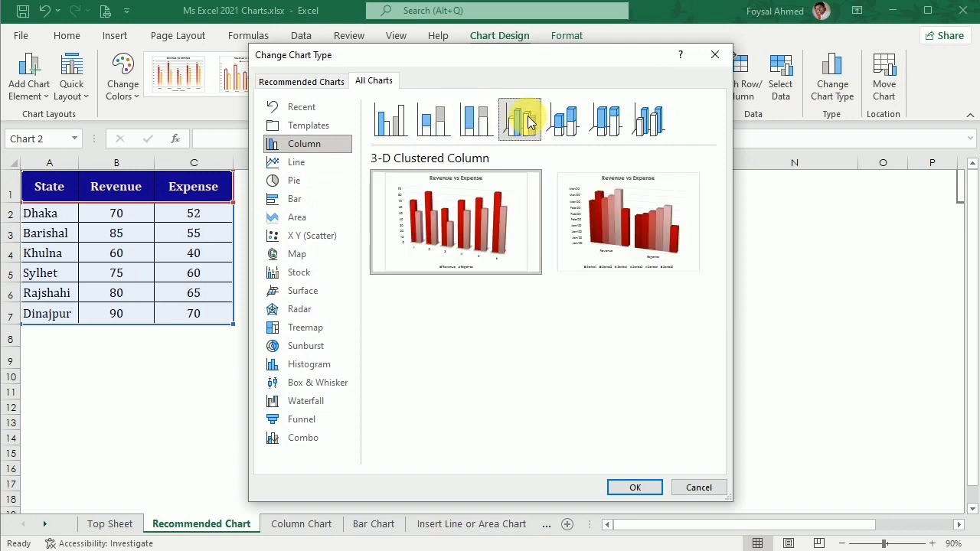
left_click(565, 116)
left_click(613, 115)
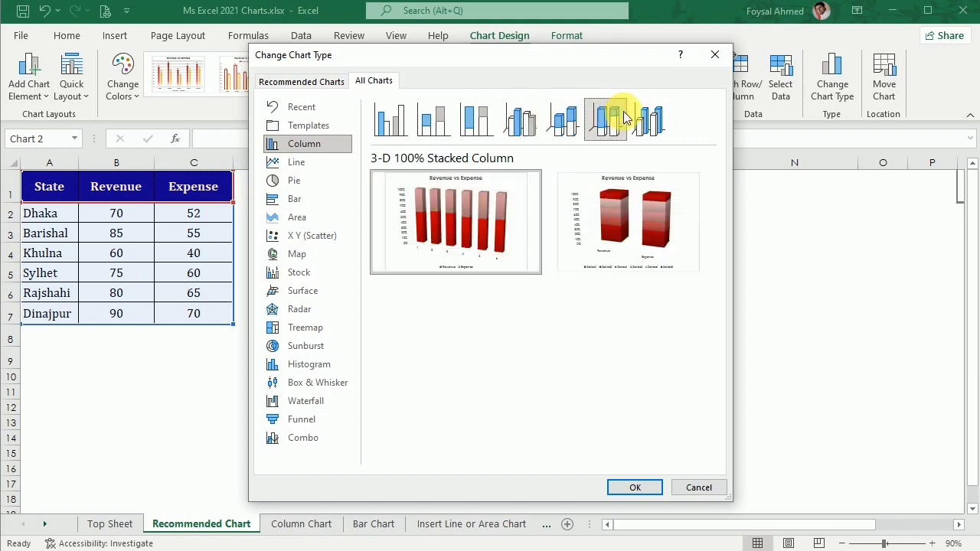
left_click(649, 117)
left_click(563, 111)
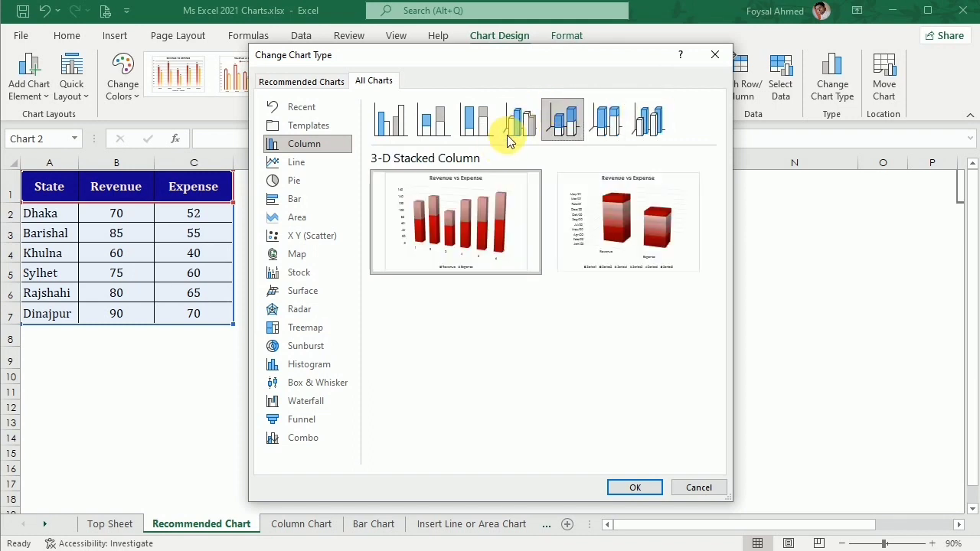
mouse_move(484, 203)
left_click(616, 489)
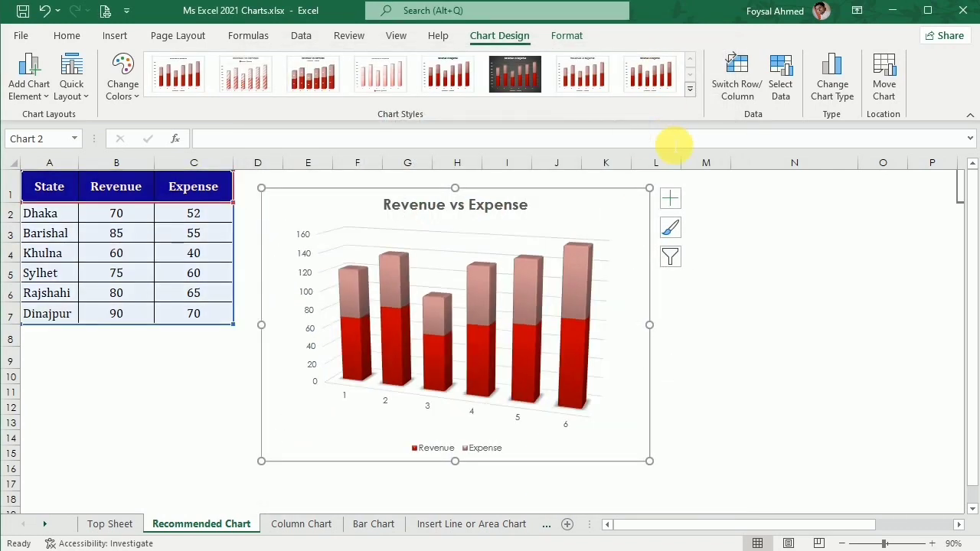
Change the Revenue vs Expense chart to a bar chart, using the first bar subtype with separate Revenue and Expense bars
left_click(830, 80)
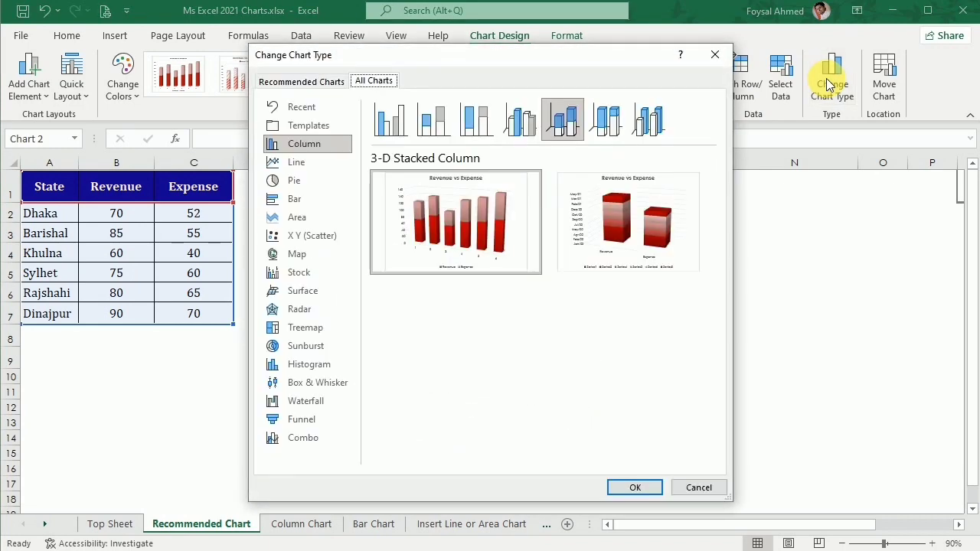
left_click(307, 178)
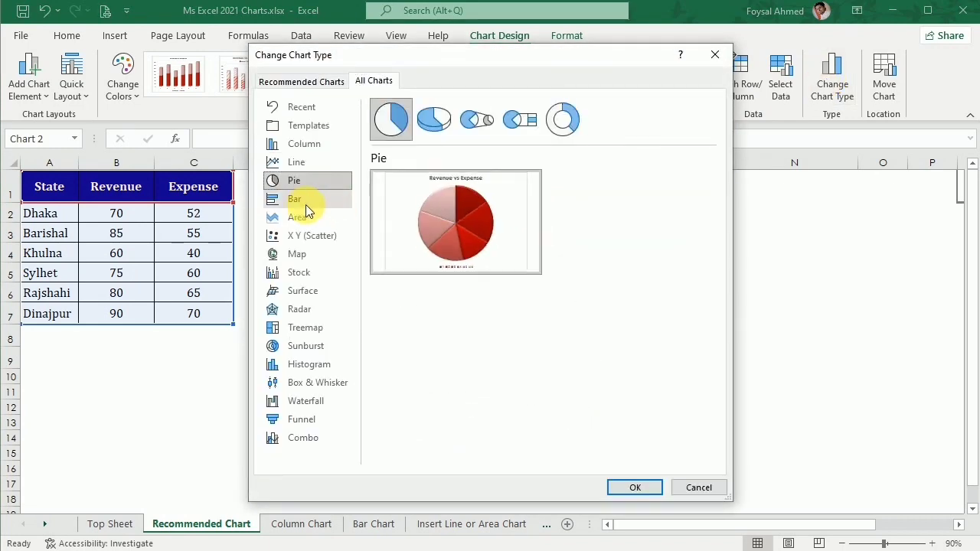
left_click(304, 206)
mouse_move(455, 219)
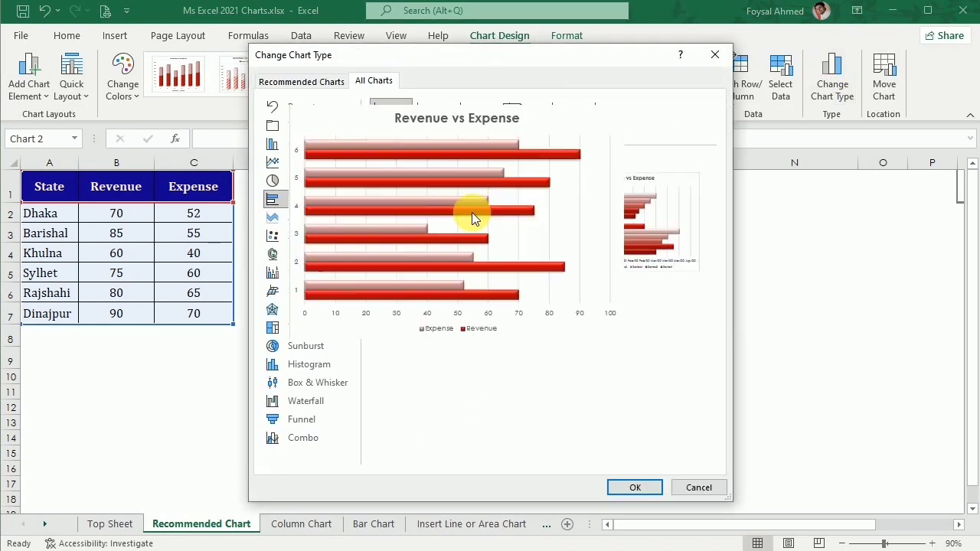
left_click(624, 490)
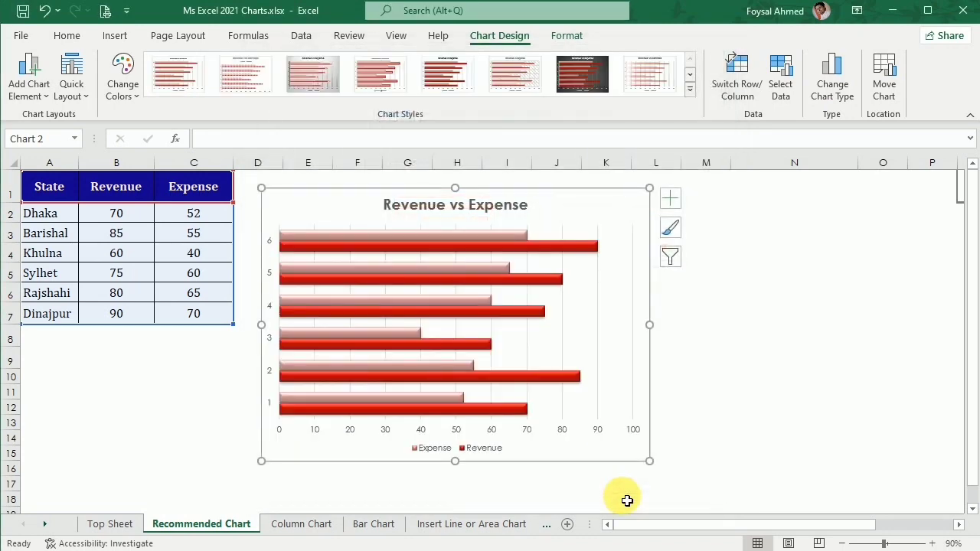
Preview the Area, Line and Stock chart types, and change the Revenue vs Expense chart to 3-D Clustered Column
left_click(824, 85)
left_click(298, 217)
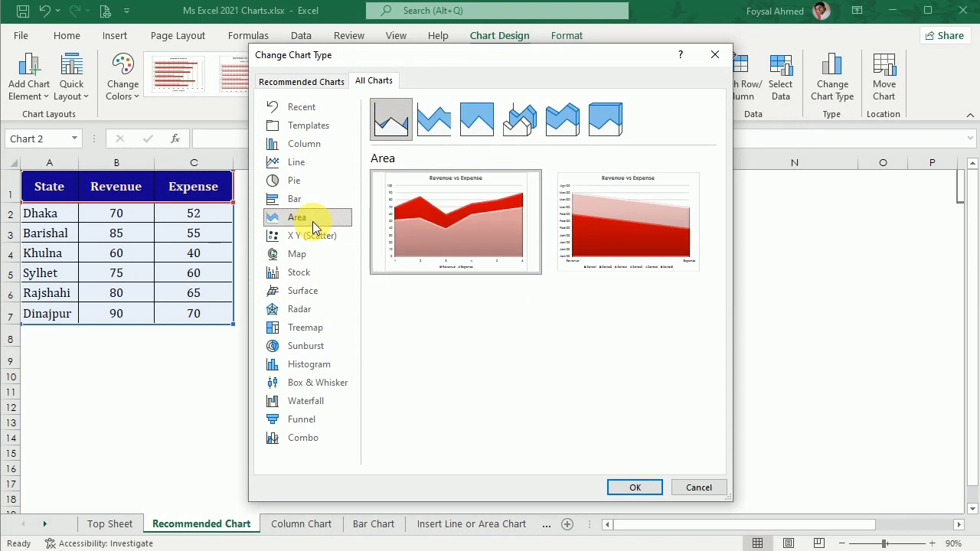
left_click(295, 162)
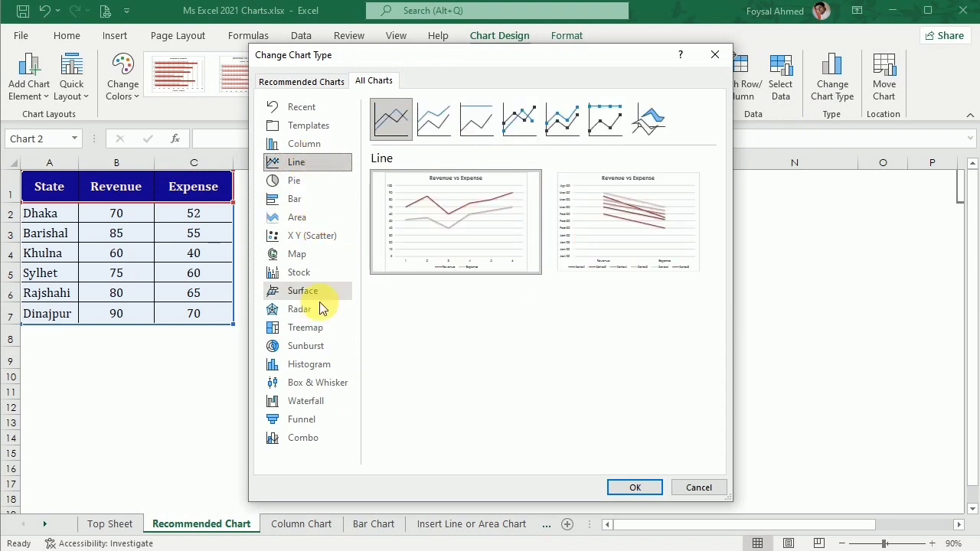
left_click(300, 273)
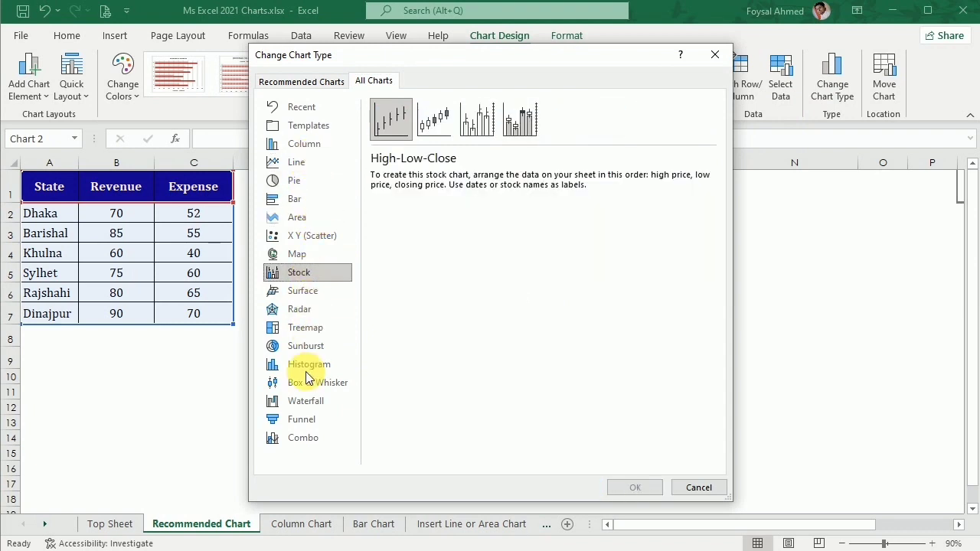
left_click(306, 146)
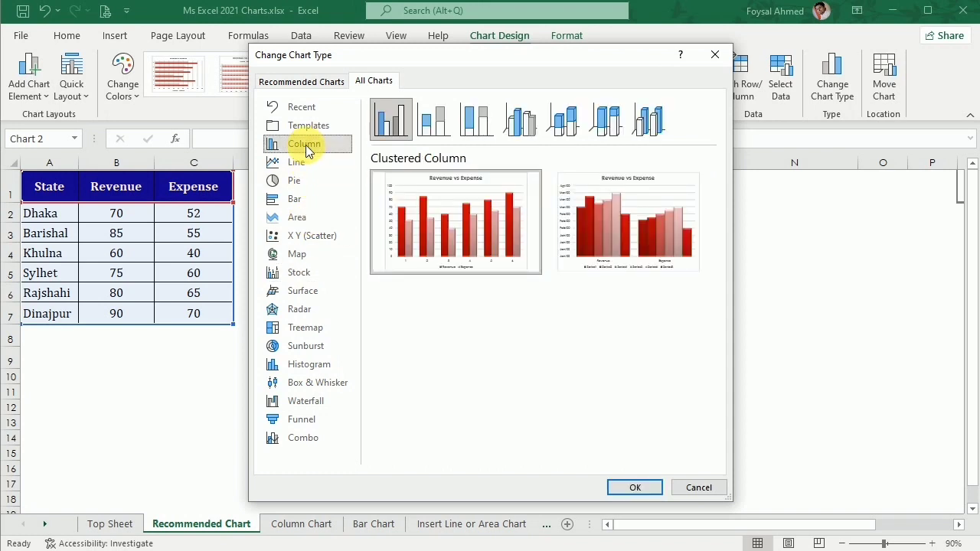
left_click(534, 129)
mouse_move(499, 238)
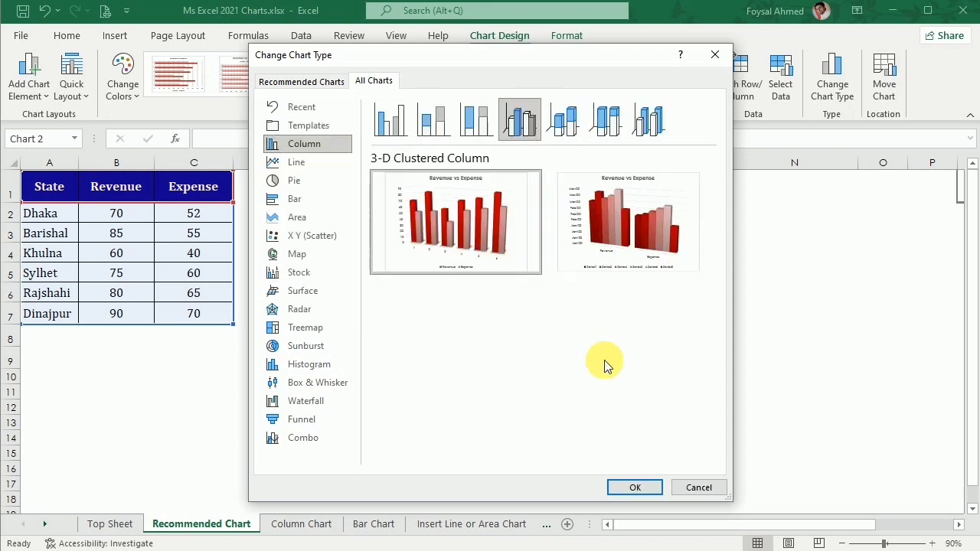
left_click(635, 485)
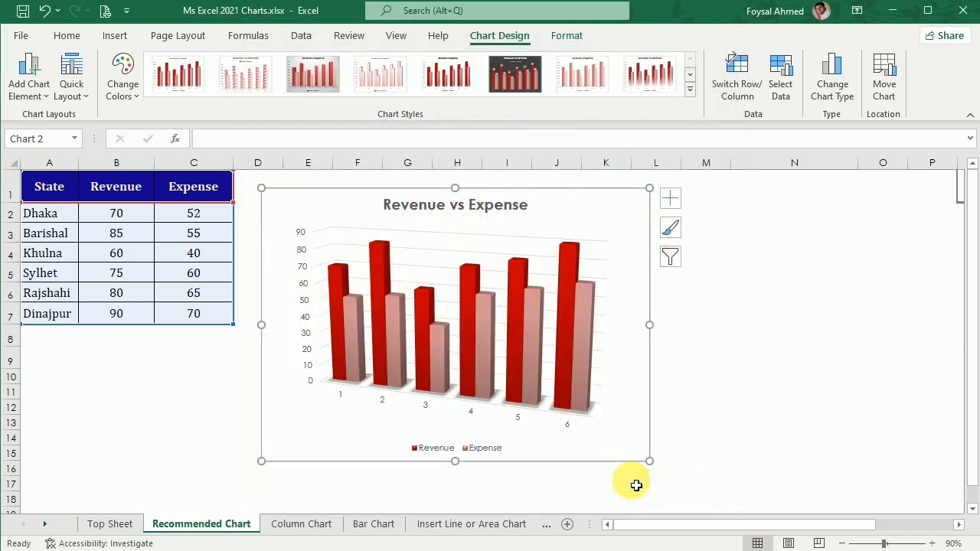
Review the Move Chart placement options for the Revenue vs Expense chart and close them without moving it
left_click(756, 315)
left_click(605, 207)
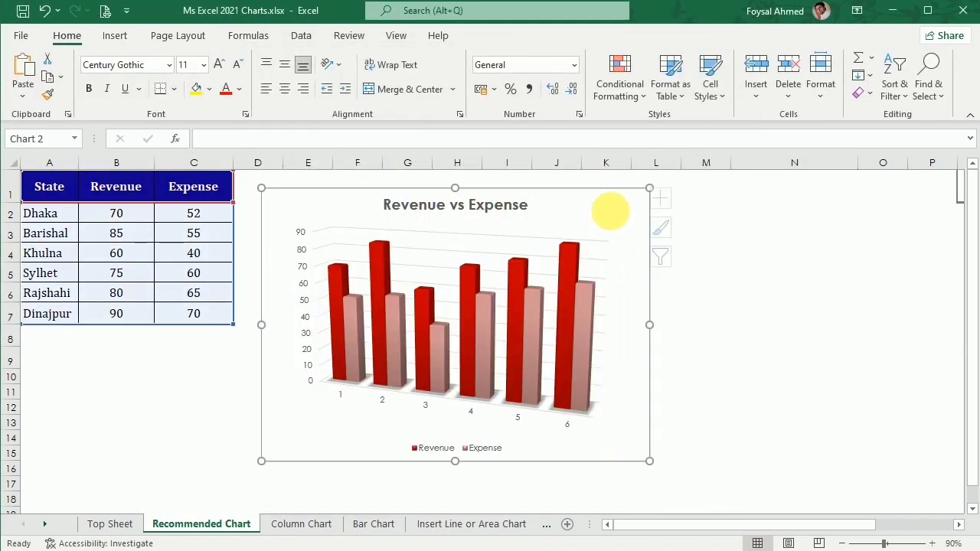
left_click(879, 74)
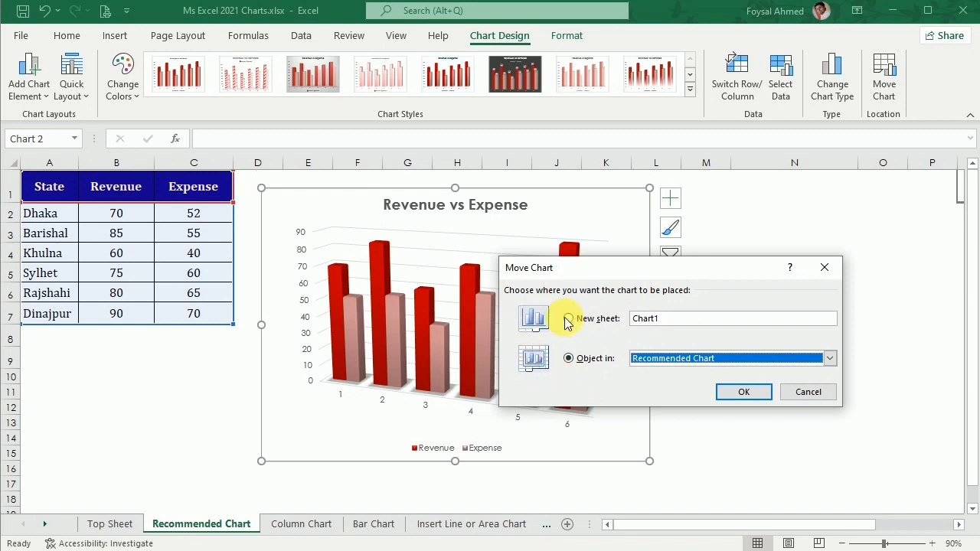
left_click(823, 267)
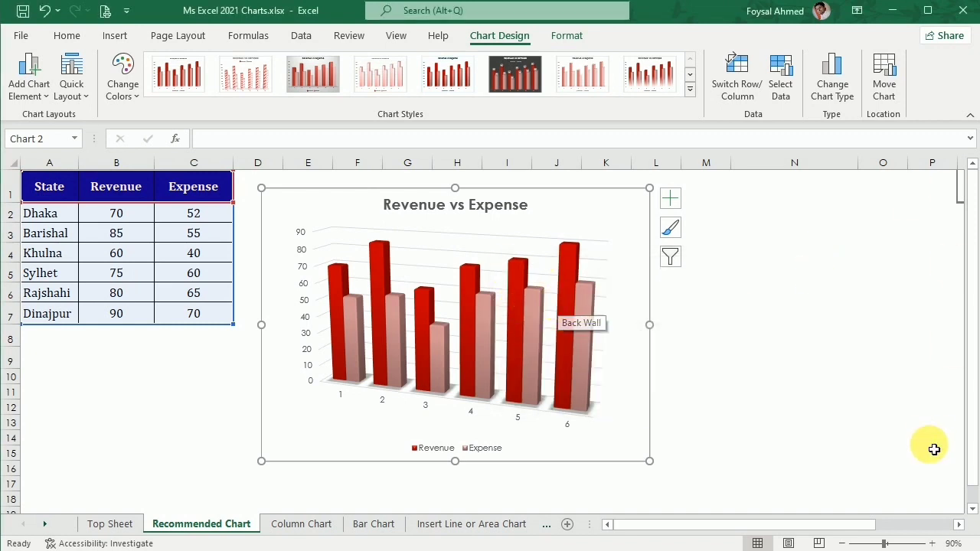
Return from the Recommended Chart worksheet to the Top Sheet worksheet
left_click(959, 524)
left_click(934, 193)
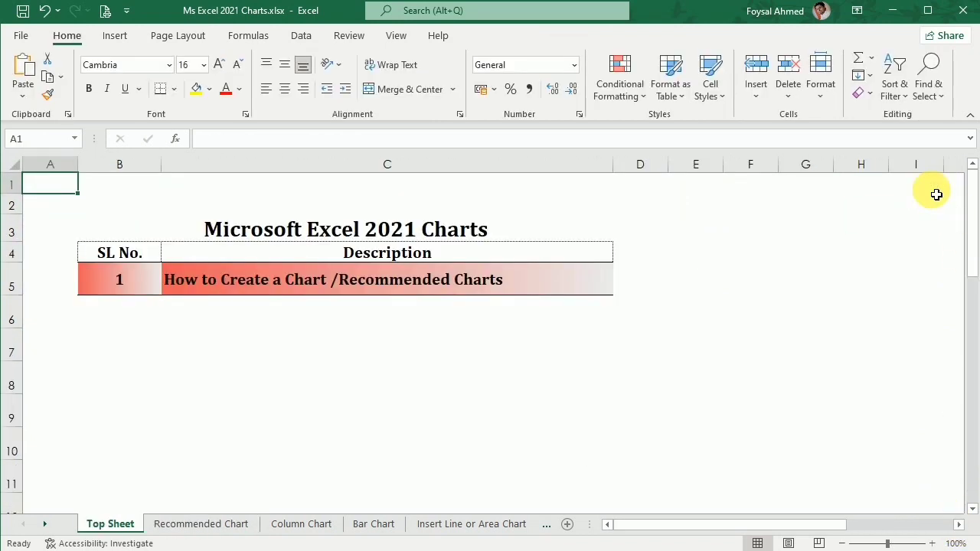